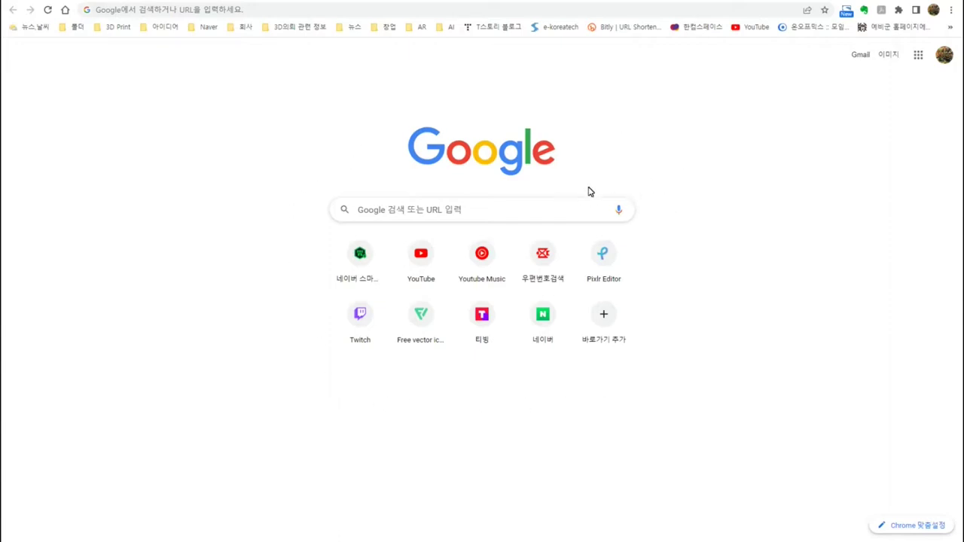
- Open makerbot.com and go to the support section's software download page
{"action": "left_click", "coordinate": [572, 209]}
{"action": "type", "text": "mak"}
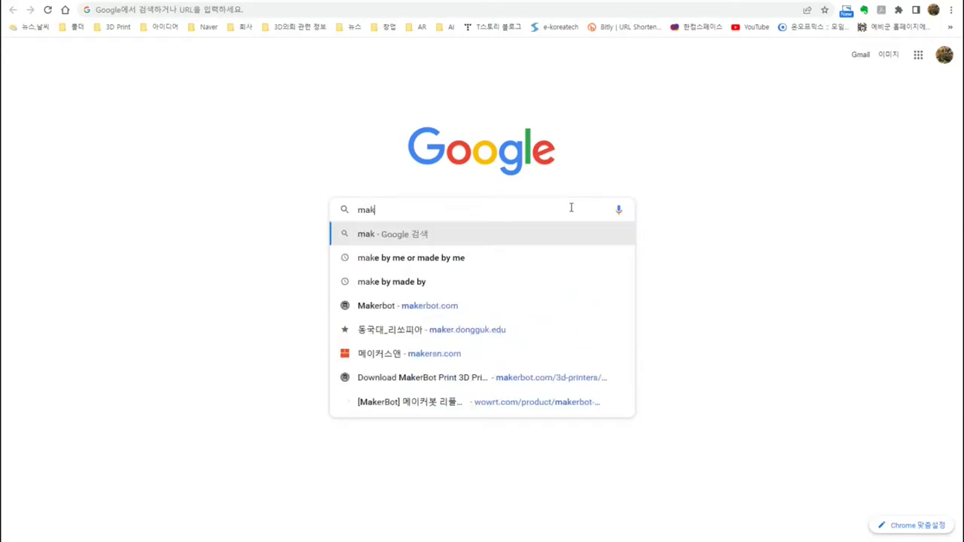
{"action": "type", "text": "erbot.com"}
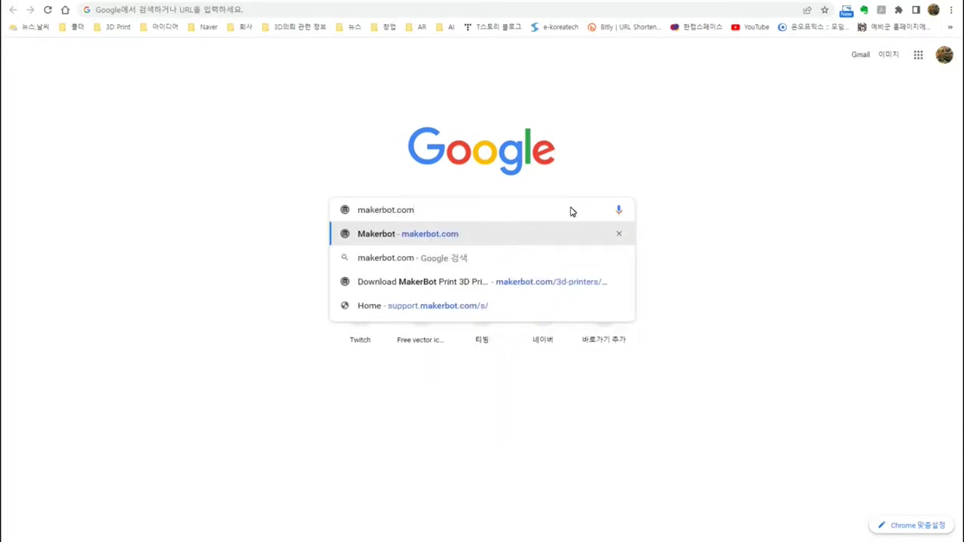
{"action": "key", "text": "Return"}
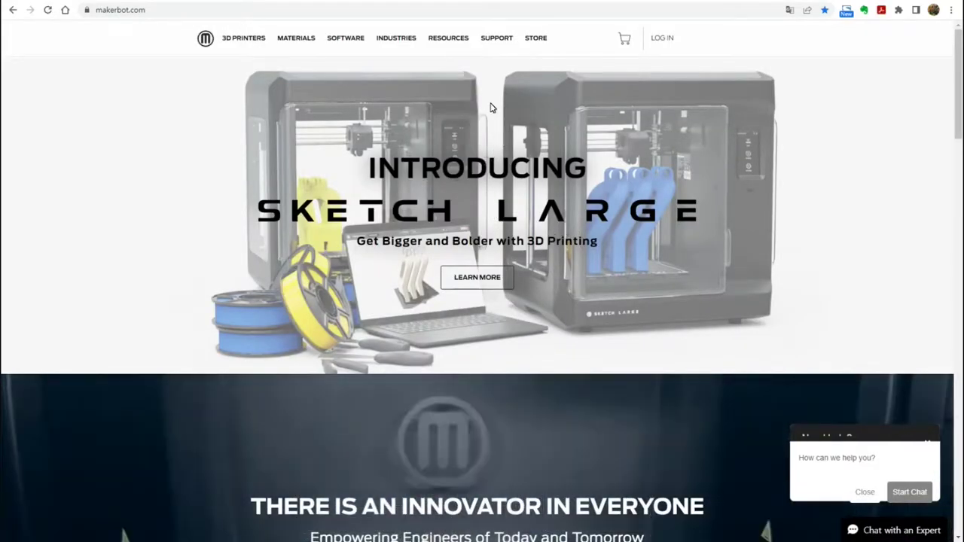
{"action": "mouse_move", "coordinate": [500, 48]}
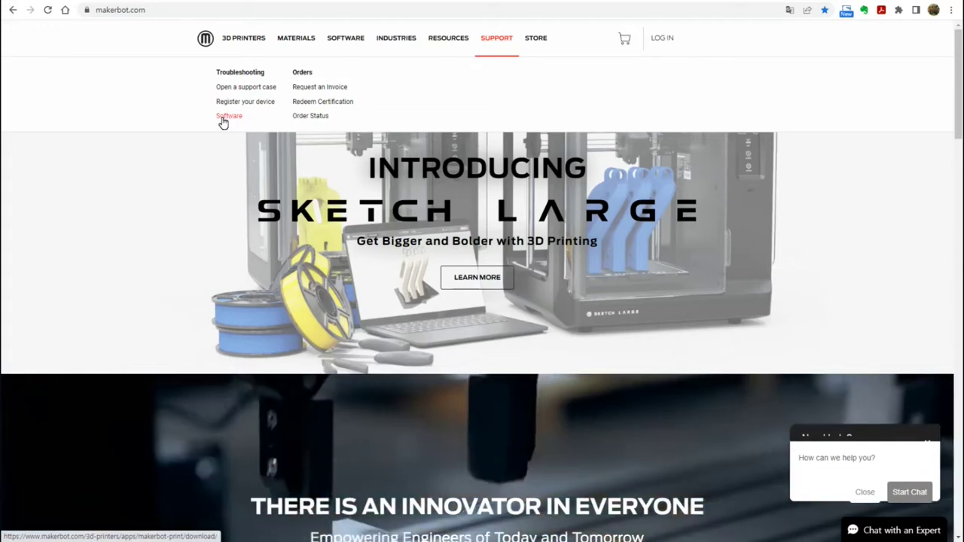
{"action": "left_click", "coordinate": [223, 121]}
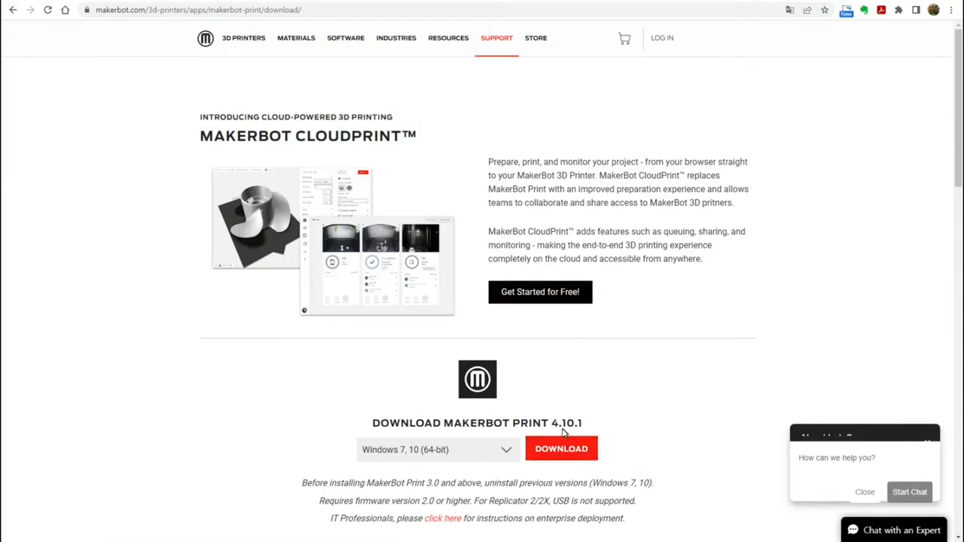
- Download MakerBot Print 4.10.1 for Windows 7, 10 (64-bit), saving MakerBotPrintInstaller.exe to the Downloads folder
{"action": "scroll", "coordinate": [553, 386], "scroll_direction": "down", "scroll_amount": 1}
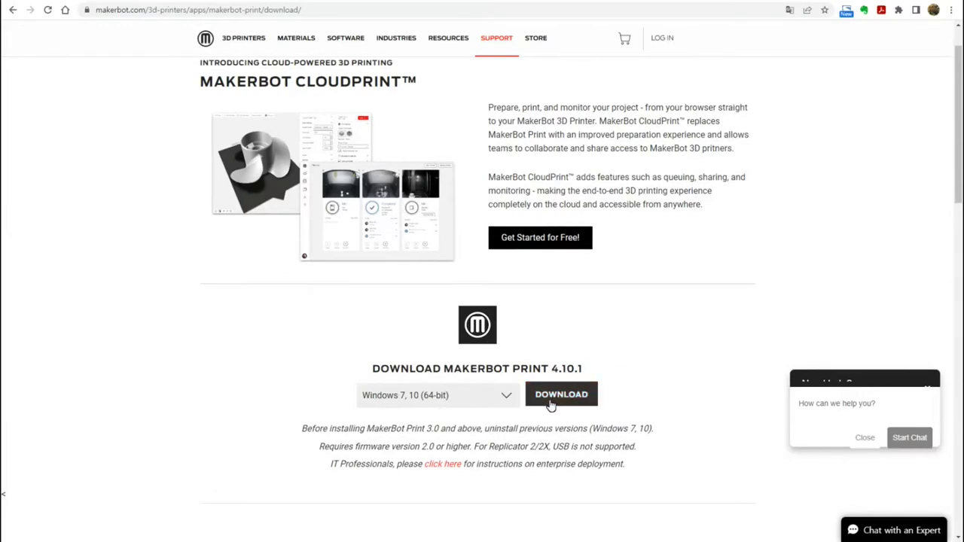
{"action": "left_click", "coordinate": [434, 403]}
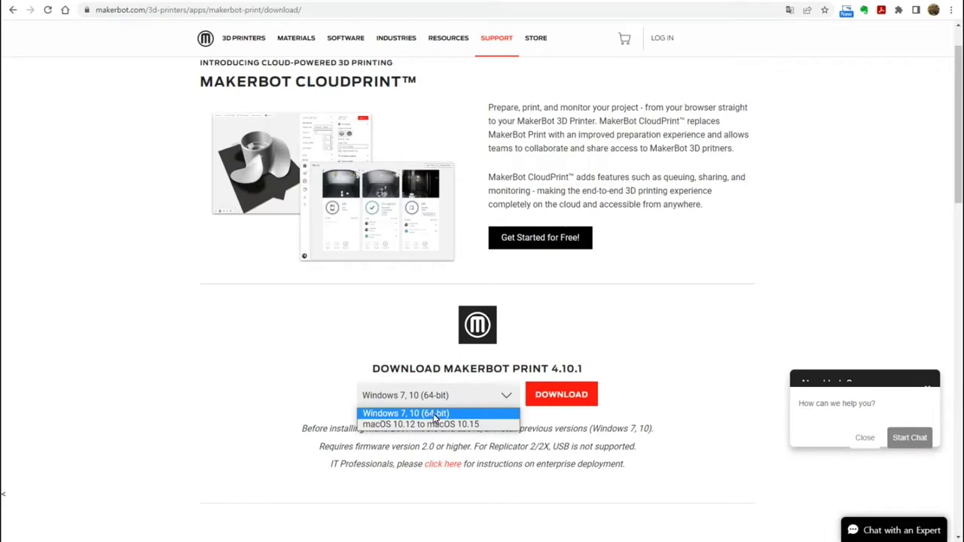
{"action": "left_click", "coordinate": [433, 415]}
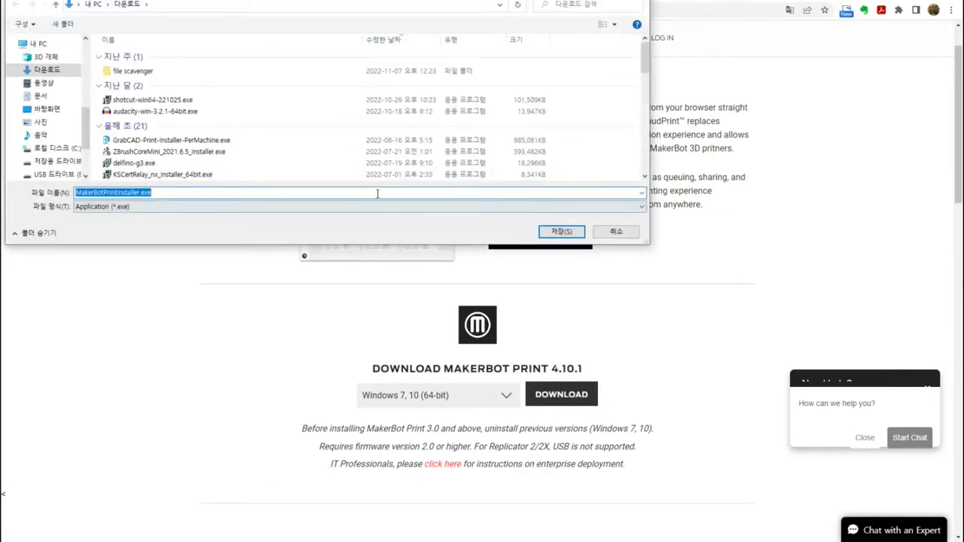
{"action": "left_click", "coordinate": [557, 231]}
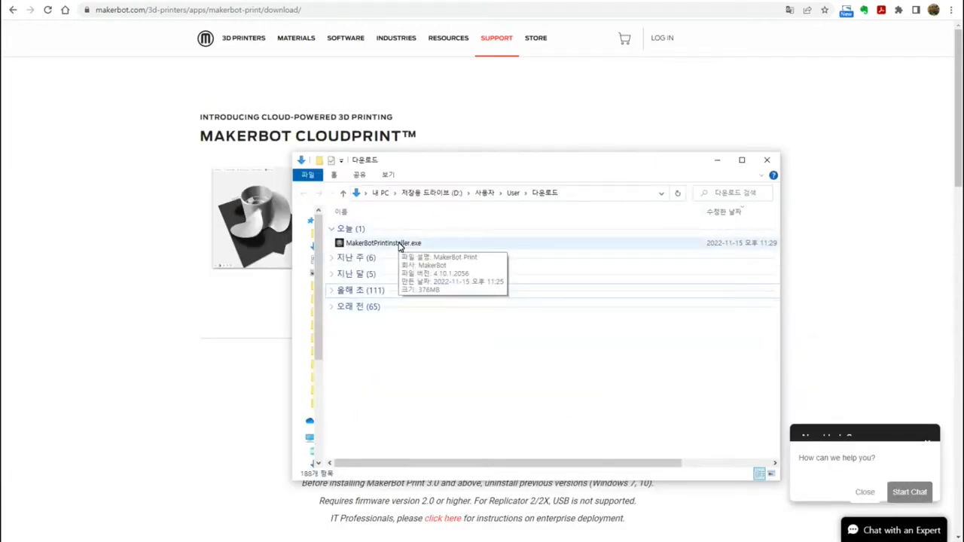
- Run MakerBotPrintInstaller.exe, accept the license terms and install MakerBot Print, then close the Downloads folder
{"action": "double_click", "coordinate": [400, 245]}
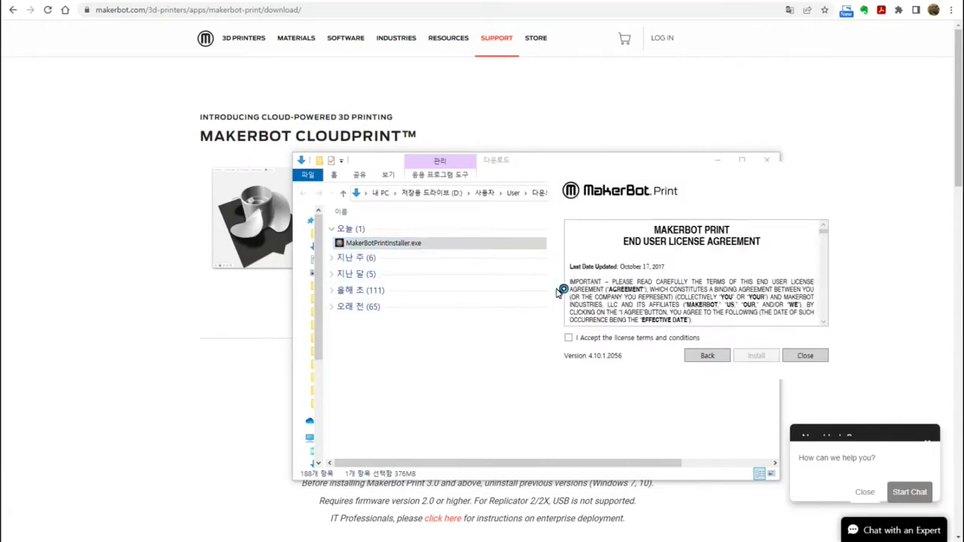
{"action": "left_click", "coordinate": [601, 337]}
{"action": "left_click", "coordinate": [757, 355]}
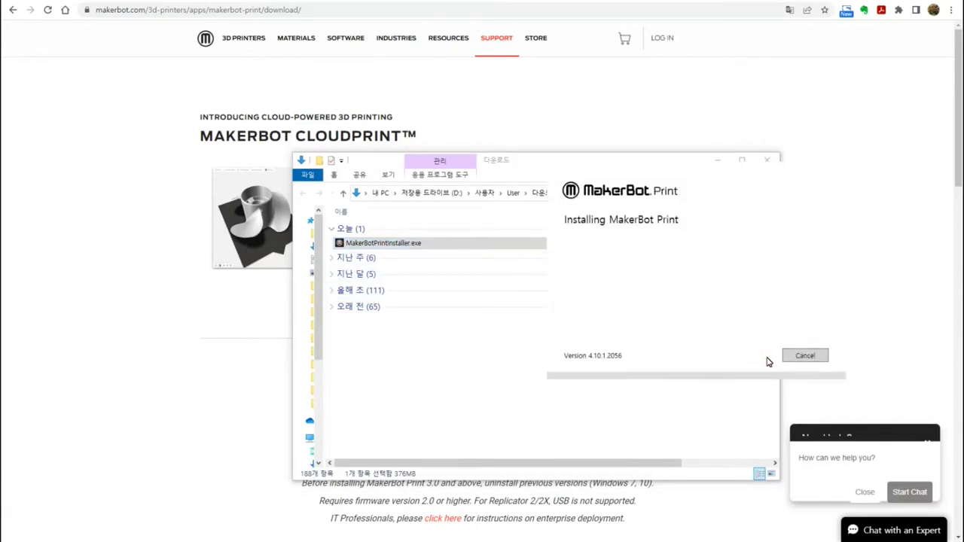
{"action": "left_click", "coordinate": [766, 160]}
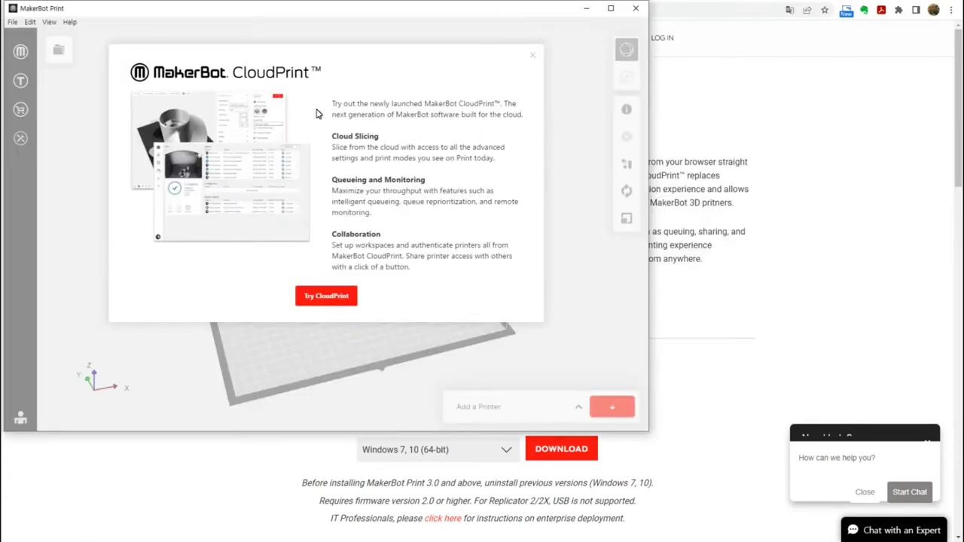
- In MakerBot Print, dismiss the CloudPrint announcement and sign-in dialog, and enlarge the window to fill the screen
{"action": "left_click", "coordinate": [532, 58]}
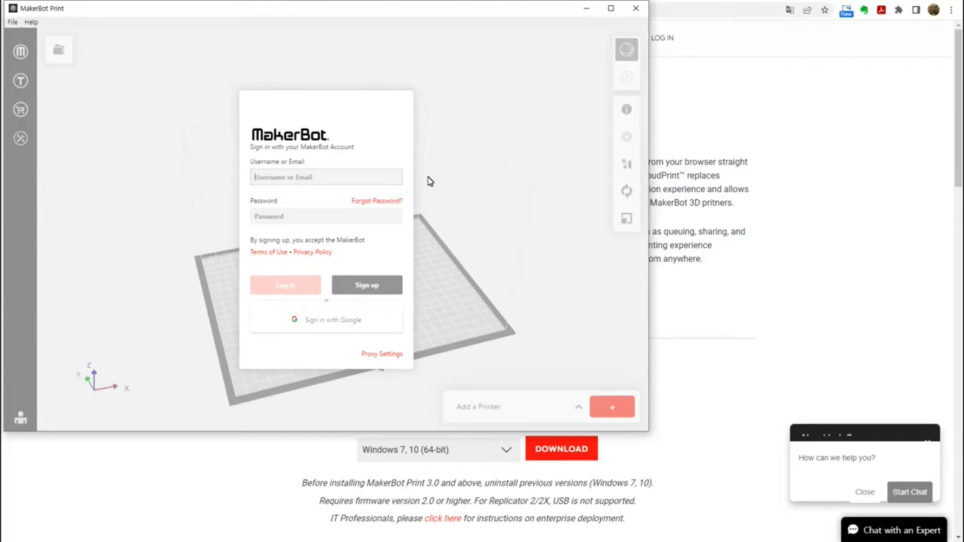
{"action": "left_click", "coordinate": [427, 181]}
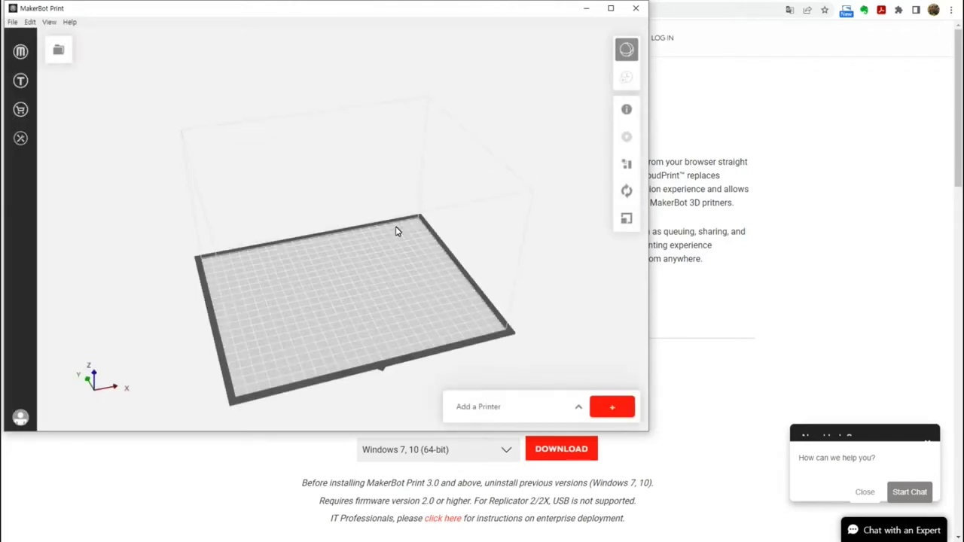
{"action": "left_click_drag", "start_coordinate": [647, 430], "coordinate": [958, 540]}
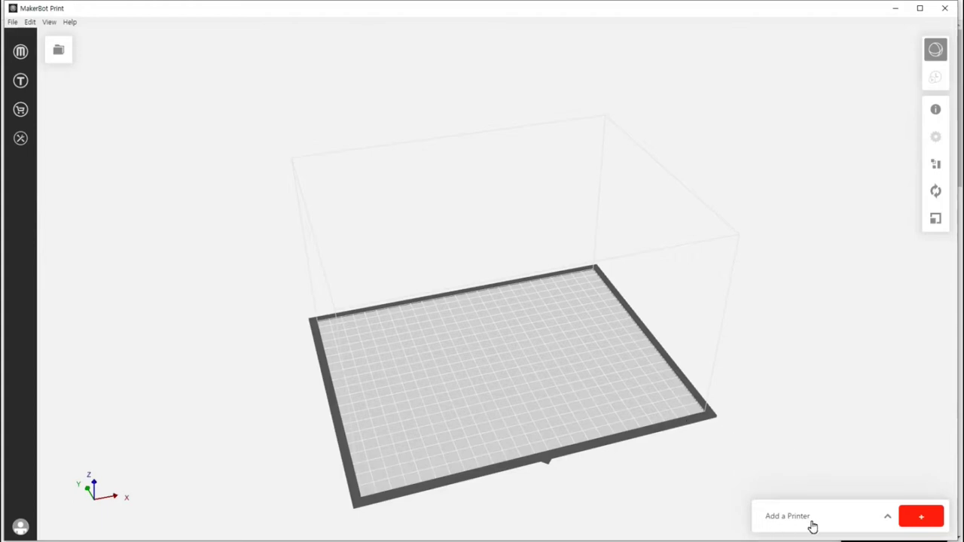
- Add a Replicator+ as an unconnected printer for exporting files and collapse the printer list
{"action": "left_click", "coordinate": [865, 522]}
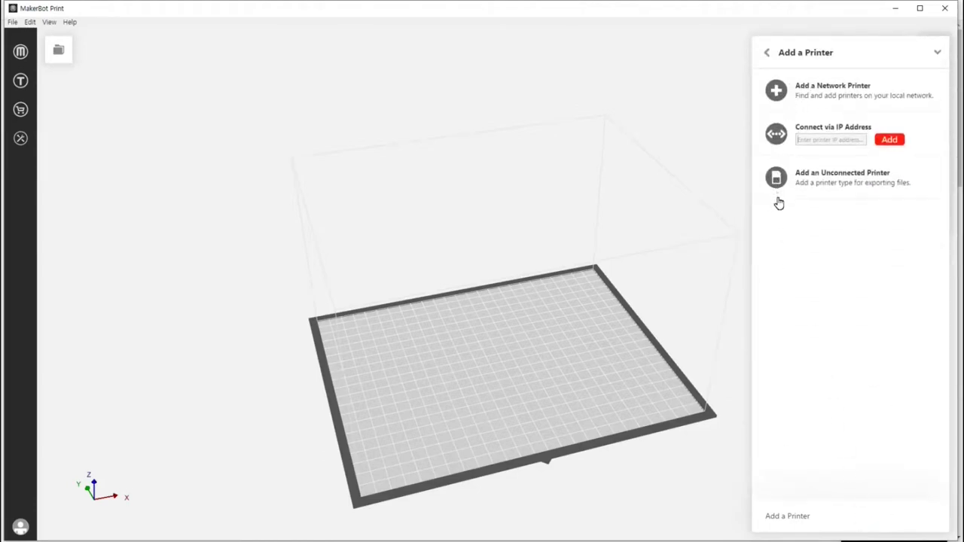
{"action": "left_click", "coordinate": [824, 185]}
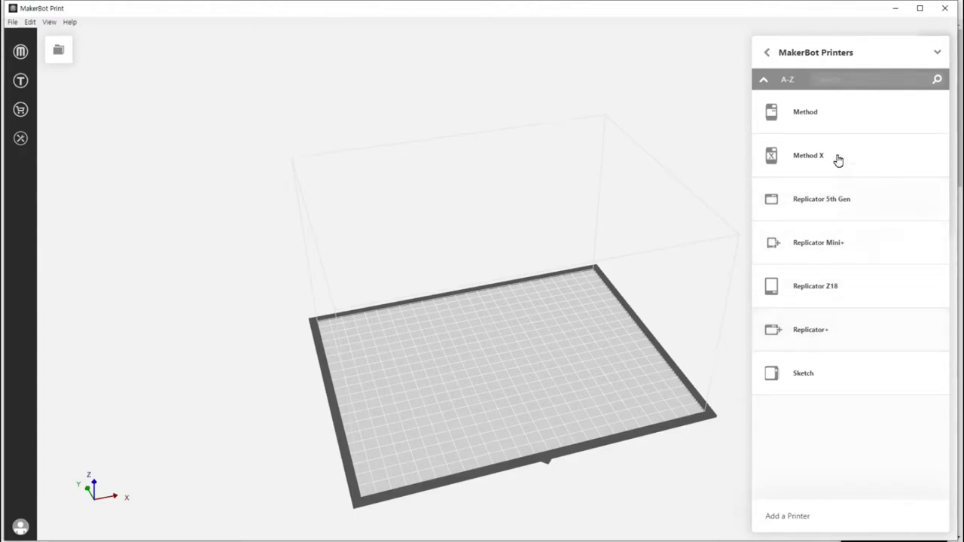
{"action": "left_click", "coordinate": [827, 332]}
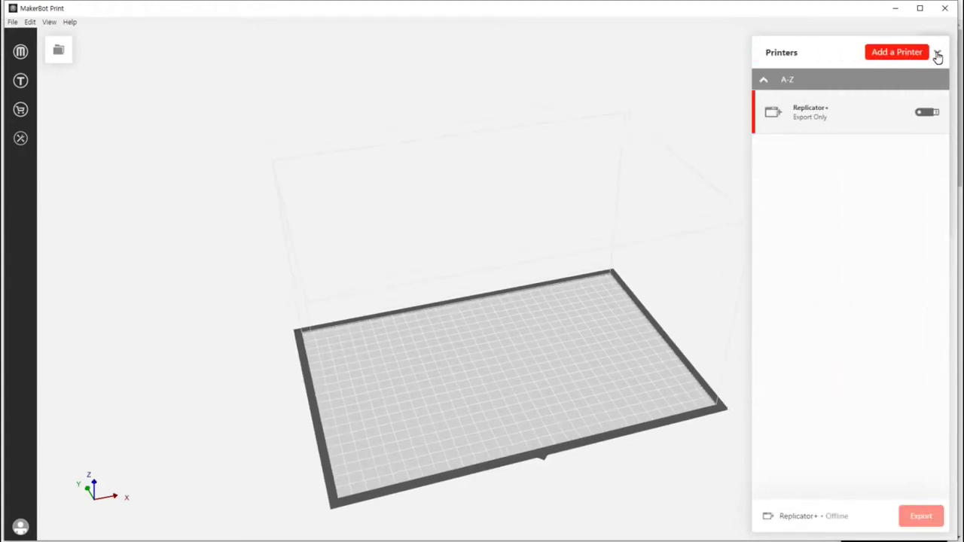
{"action": "left_click", "coordinate": [938, 54]}
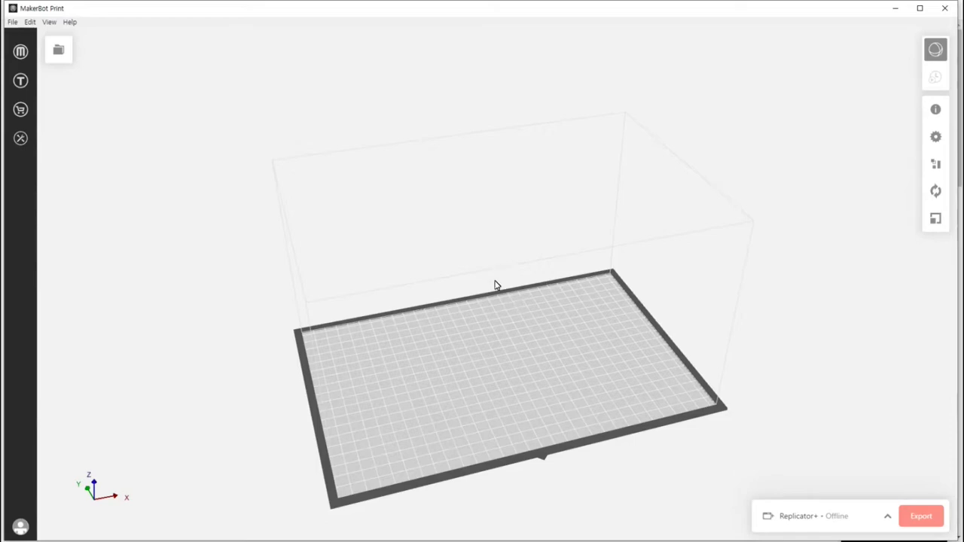
- Examine the empty Replicator+ build plate by orbiting, zooming and panning the 3D view
{"action": "right_click_drag", "start_coordinate": [495, 285], "coordinate": [393, 281]}
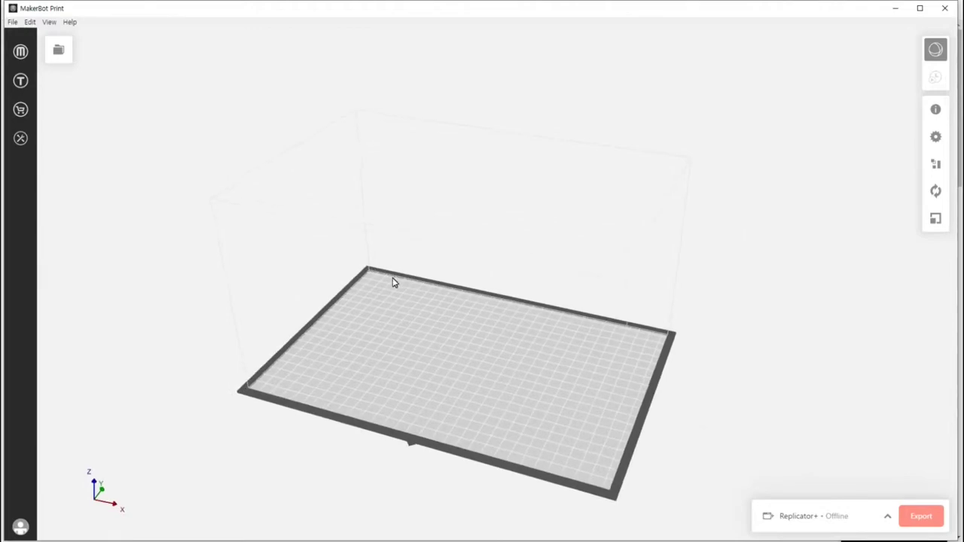
{"action": "scroll", "coordinate": [411, 311], "scroll_direction": "up", "scroll_amount": 3}
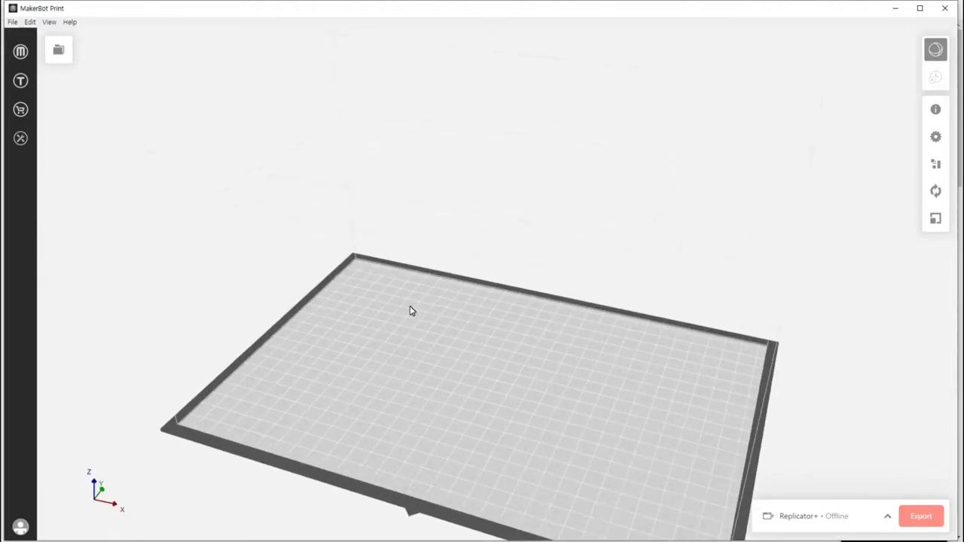
{"action": "scroll", "coordinate": [409, 309], "scroll_direction": "down", "scroll_amount": 5}
{"action": "scroll", "coordinate": [417, 314], "scroll_direction": "up", "scroll_amount": 5}
{"action": "scroll", "coordinate": [417, 314], "scroll_direction": "down", "scroll_amount": 4}
{"action": "scroll", "coordinate": [426, 323], "scroll_direction": "up", "scroll_amount": 3}
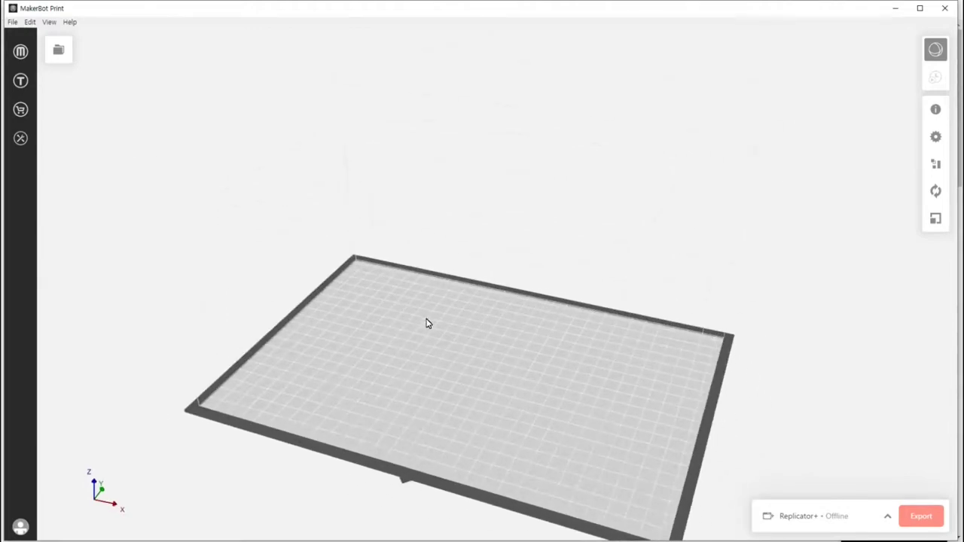
{"action": "scroll", "coordinate": [428, 331], "scroll_direction": "down", "scroll_amount": 2}
{"action": "middle_click_drag", "start_coordinate": [429, 343], "coordinate": [373, 318]}
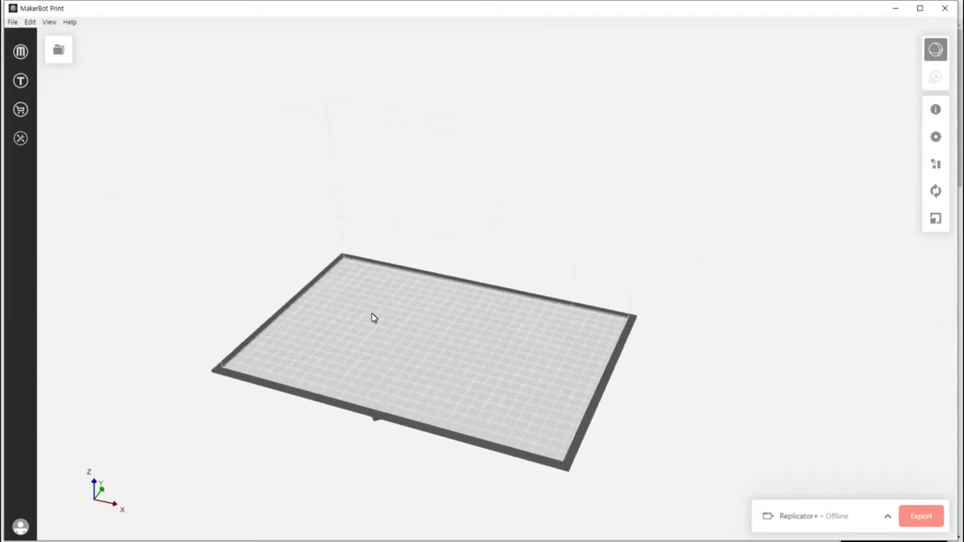
{"action": "left_click", "coordinate": [397, 339]}
{"action": "left_click", "coordinate": [399, 301]}
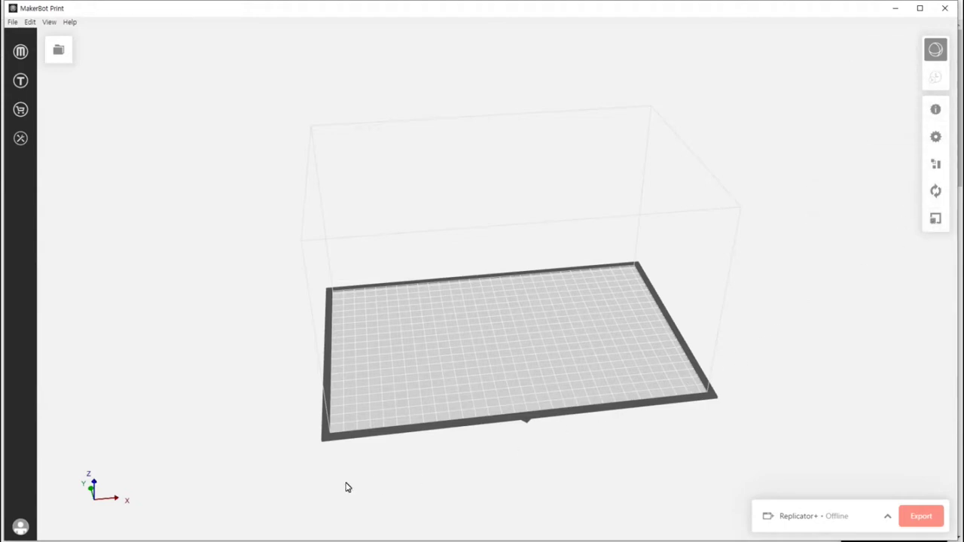
- Import test_15.stl from the 실기 STL folder onto the build plate
{"action": "mouse_move", "coordinate": [265, 534]}
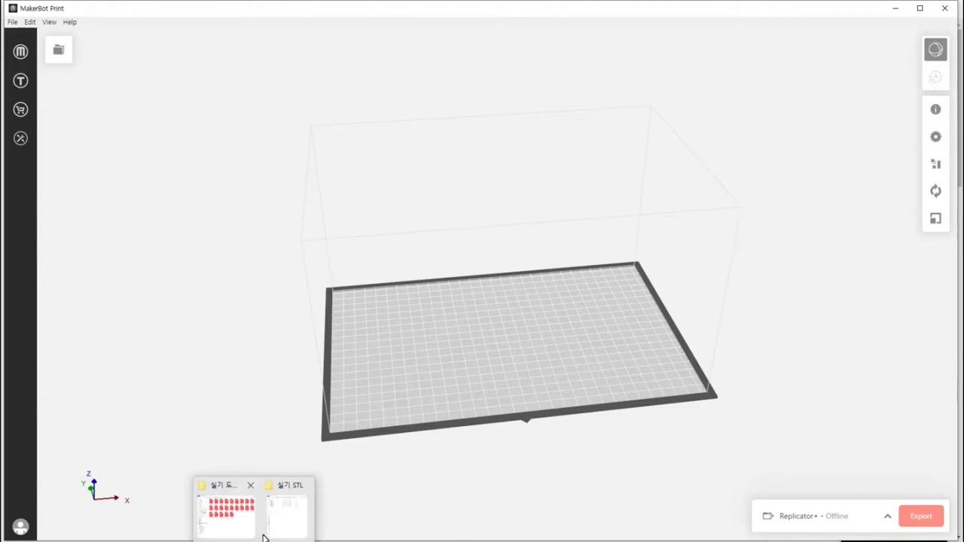
{"action": "left_click", "coordinate": [276, 510]}
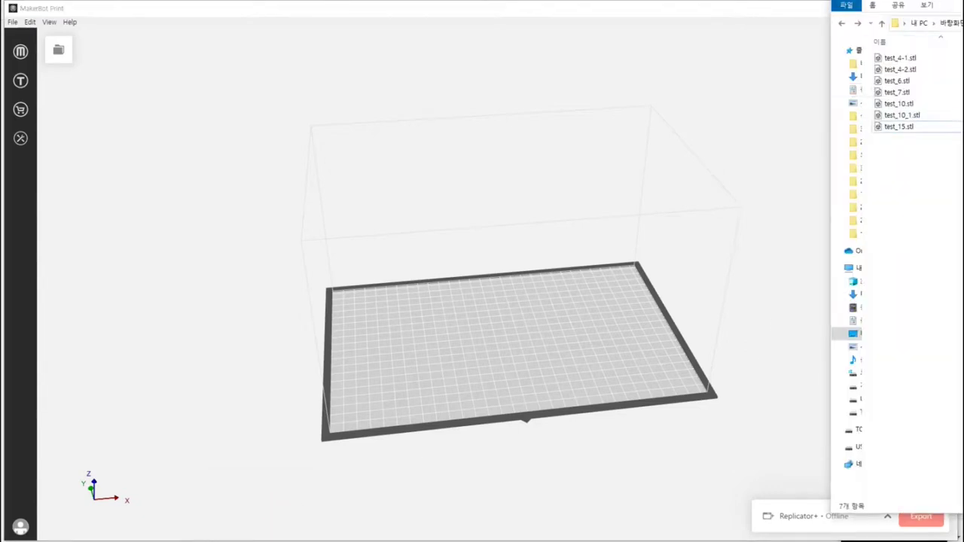
{"action": "left_click_drag", "start_coordinate": [938, 15], "coordinate": [535, 42]}
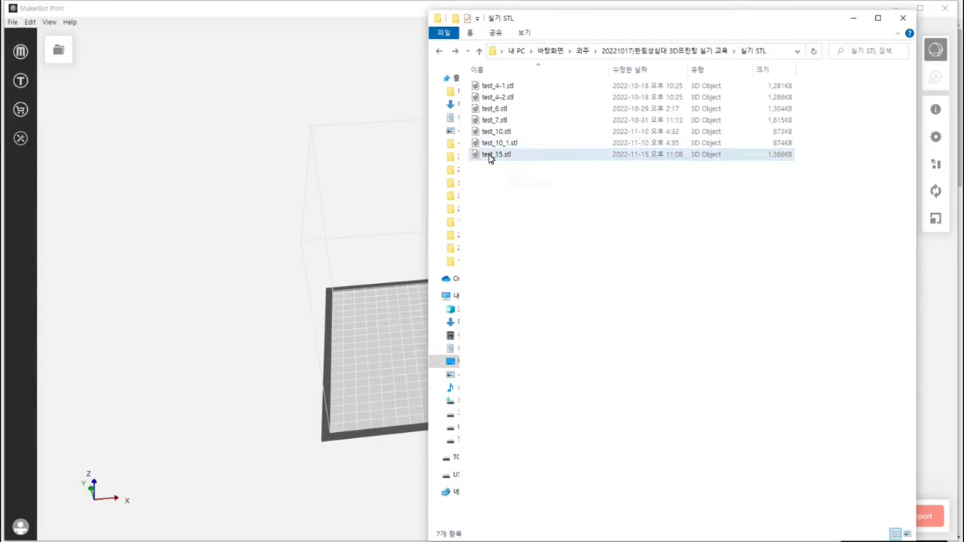
{"action": "left_click", "coordinate": [503, 156]}
{"action": "left_click_drag", "start_coordinate": [510, 156], "coordinate": [360, 184]}
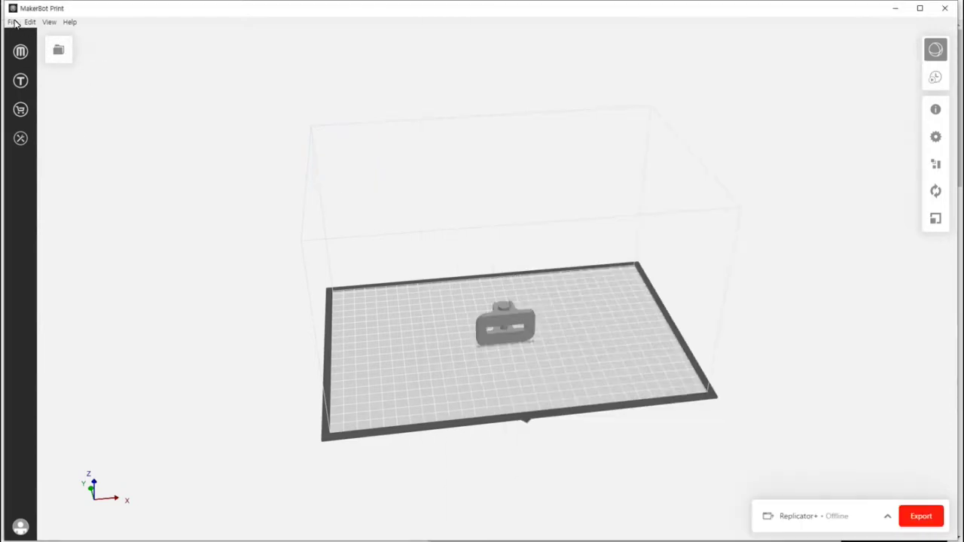
- Add test_10_1.stl from the 실기 STL folder to the project as a second model and close the project overview
{"action": "left_click", "coordinate": [57, 49]}
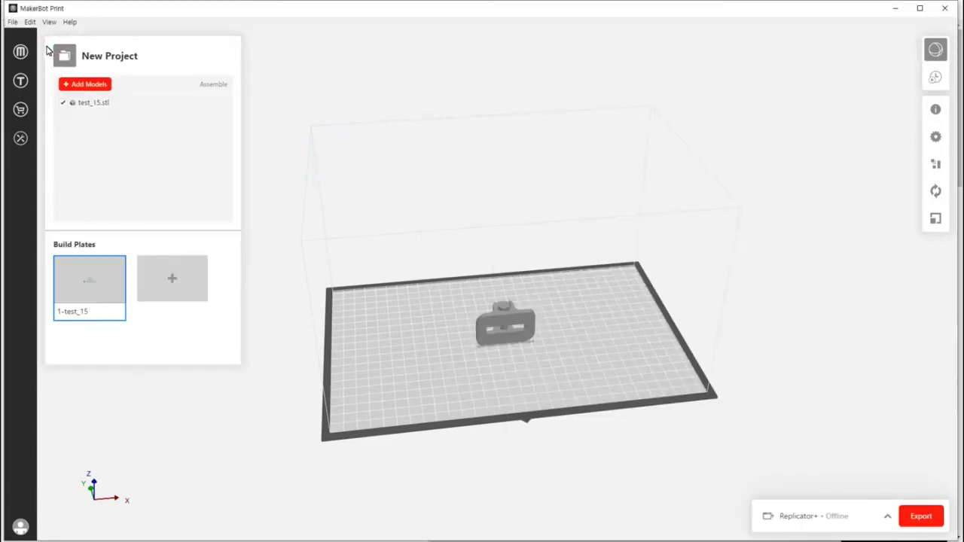
{"action": "left_click", "coordinate": [95, 88]}
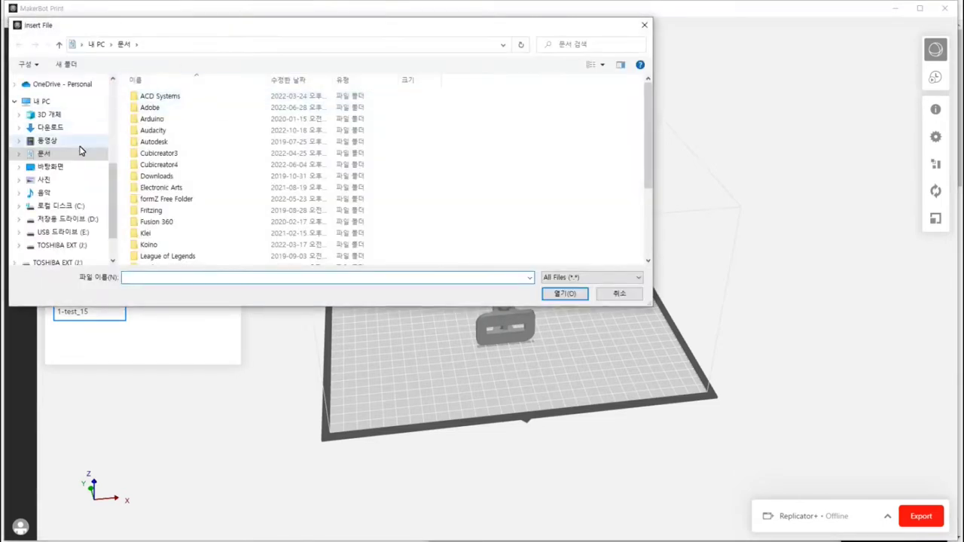
{"action": "scroll", "coordinate": [54, 162], "scroll_direction": "up", "scroll_amount": 4}
{"action": "left_click", "coordinate": [51, 210]}
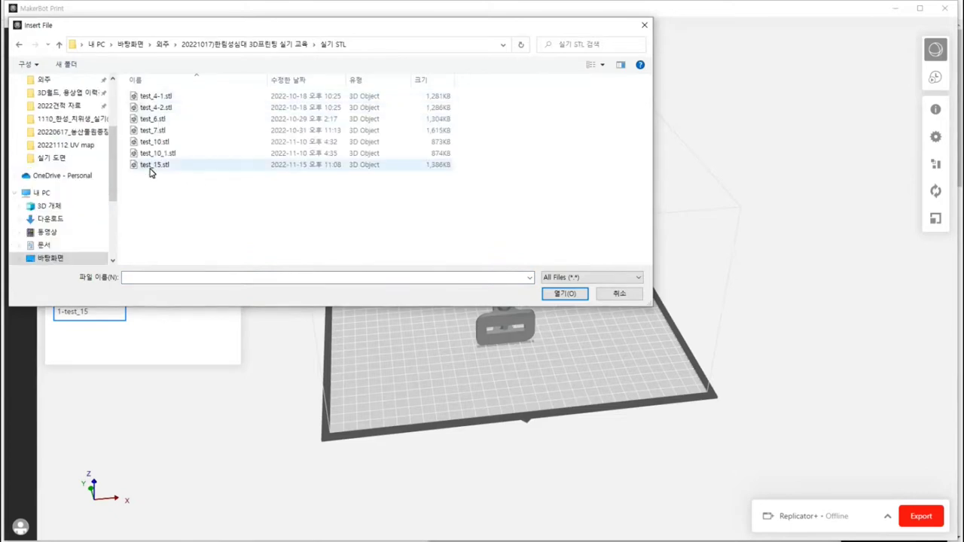
{"action": "left_click", "coordinate": [153, 165]}
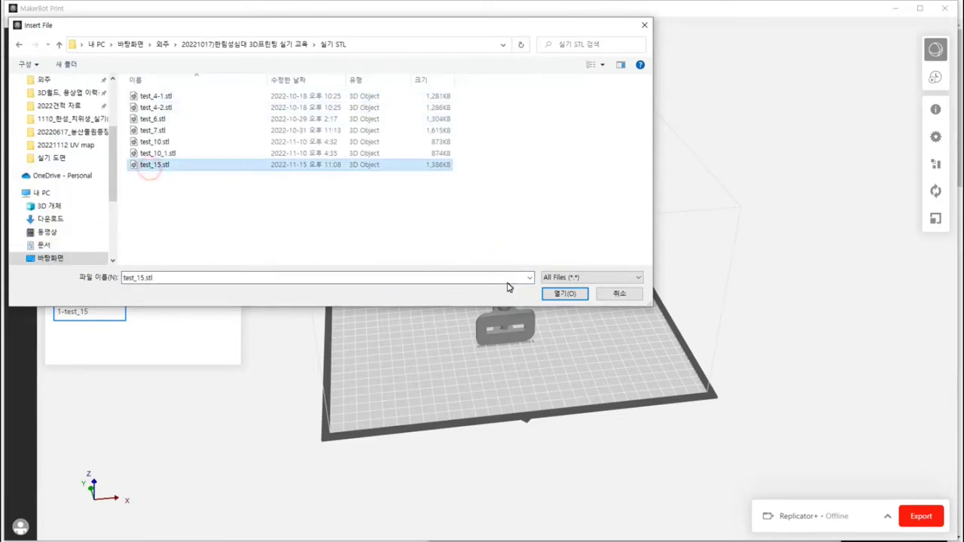
{"action": "left_click", "coordinate": [170, 153]}
{"action": "double_click", "coordinate": [170, 154]}
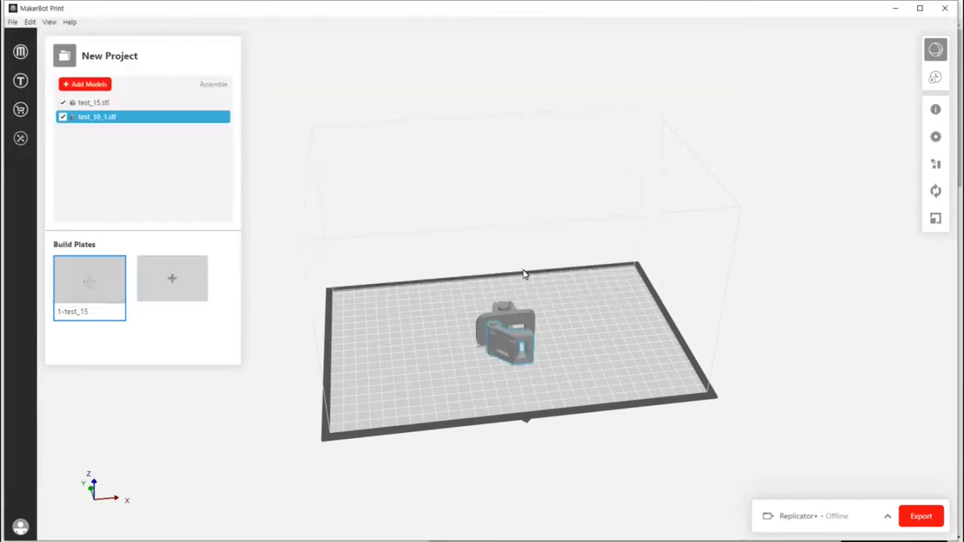
{"action": "left_click", "coordinate": [63, 58]}
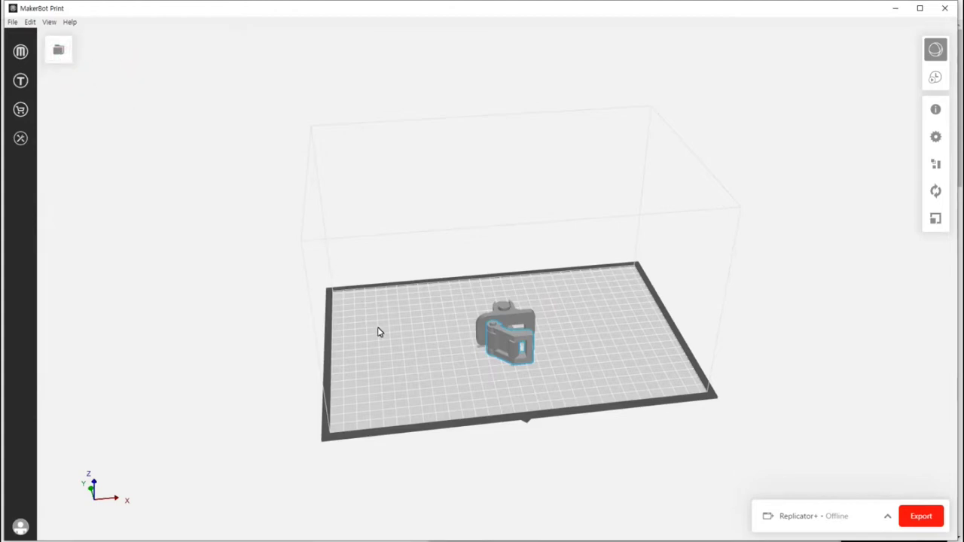
{"action": "left_click_drag", "start_coordinate": [392, 360], "coordinate": [433, 393]}
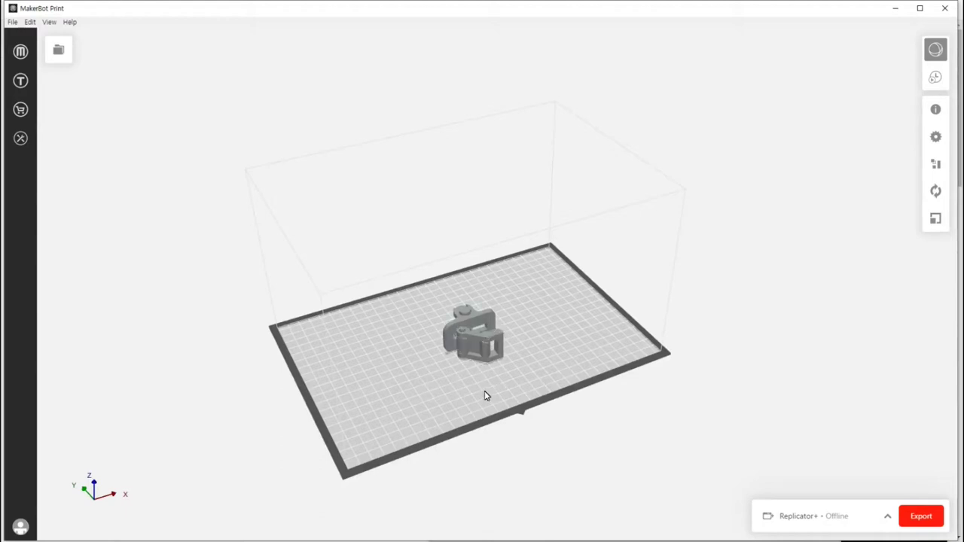
- Bring the model on the build plate into close view, generate its print preview and view it from another side
{"action": "left_click_drag", "start_coordinate": [484, 362], "coordinate": [646, 387]}
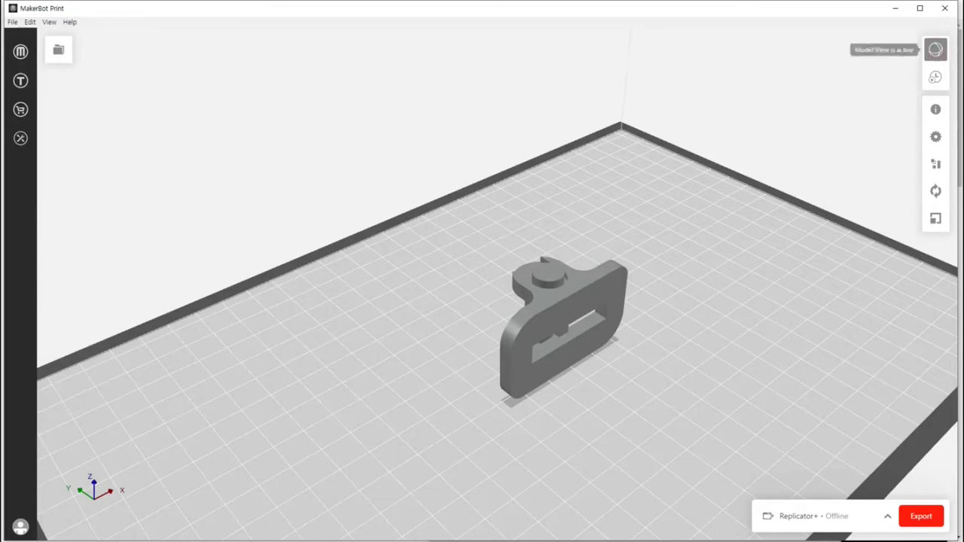
{"action": "mouse_move", "coordinate": [667, 358]}
{"action": "left_mouse_down"}
{"action": "mouse_move", "coordinate": [773, 340]}
{"action": "mouse_move", "coordinate": [655, 345]}
{"action": "left_mouse_up"}
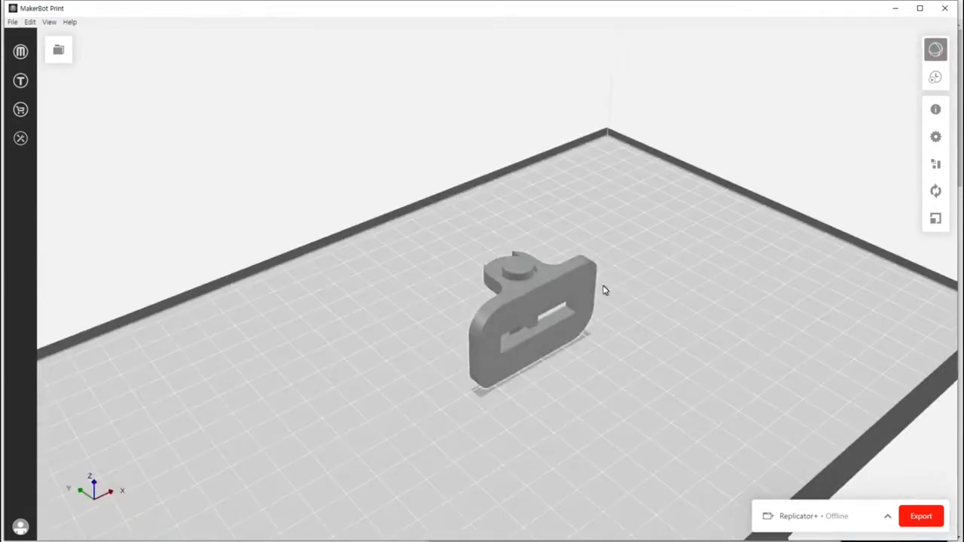
{"action": "left_click", "coordinate": [936, 78]}
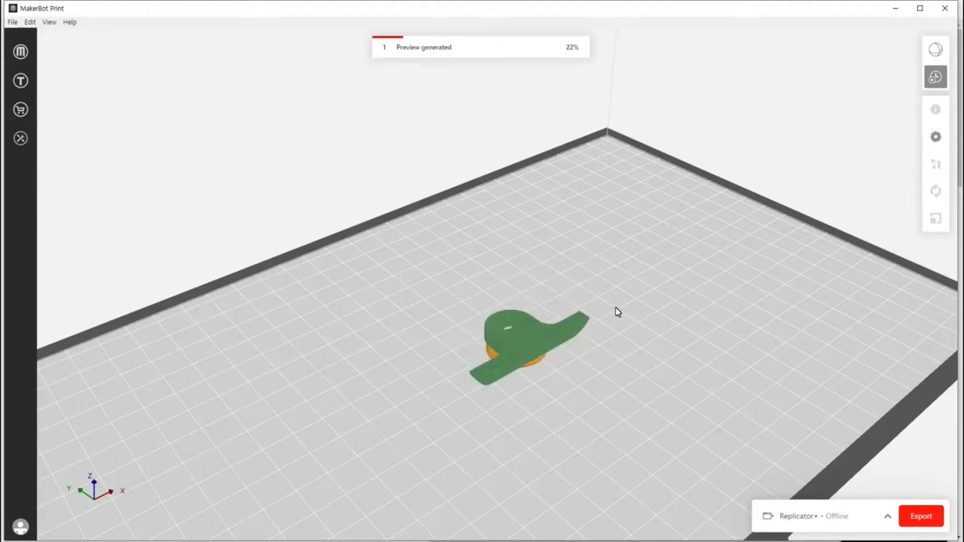
{"action": "left_click_drag", "start_coordinate": [568, 387], "coordinate": [618, 384]}
{"action": "left_click_drag", "start_coordinate": [290, 340], "coordinate": [209, 306]}
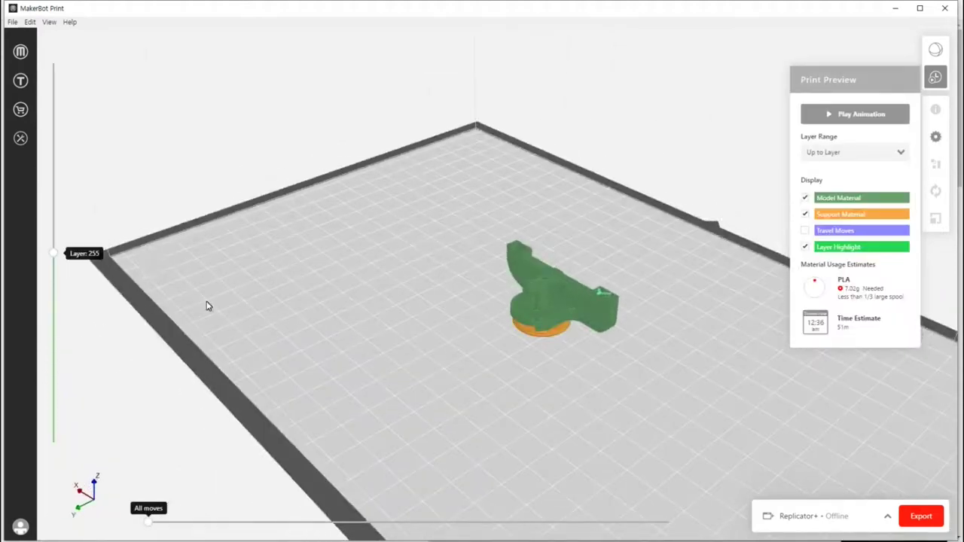
- Show the print preview up to layer 510, examine the model and support material from several sides, and return to the model view
{"action": "left_click_drag", "start_coordinate": [52, 253], "coordinate": [43, 50]}
{"action": "left_click_drag", "start_coordinate": [407, 279], "coordinate": [415, 256]}
{"action": "scroll", "coordinate": [547, 208], "scroll_direction": "up", "scroll_amount": 3}
{"action": "left_click_drag", "start_coordinate": [547, 208], "coordinate": [622, 257]}
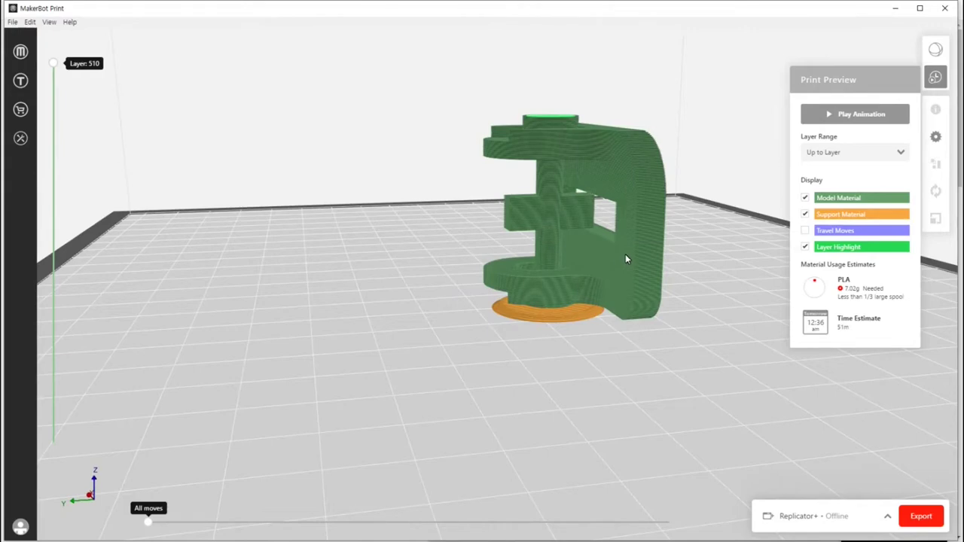
{"action": "left_click_drag", "start_coordinate": [615, 264], "coordinate": [572, 271]}
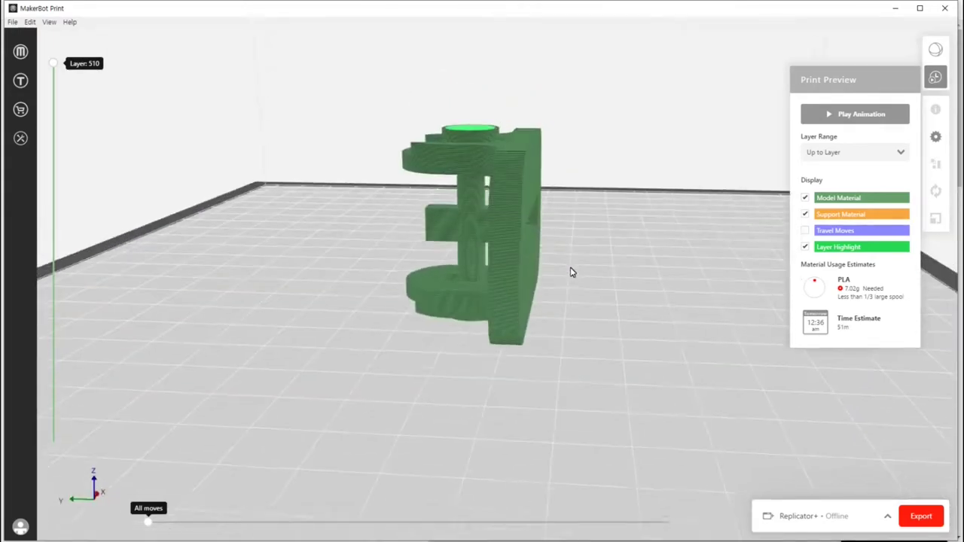
{"action": "left_click_drag", "start_coordinate": [491, 254], "coordinate": [528, 277]}
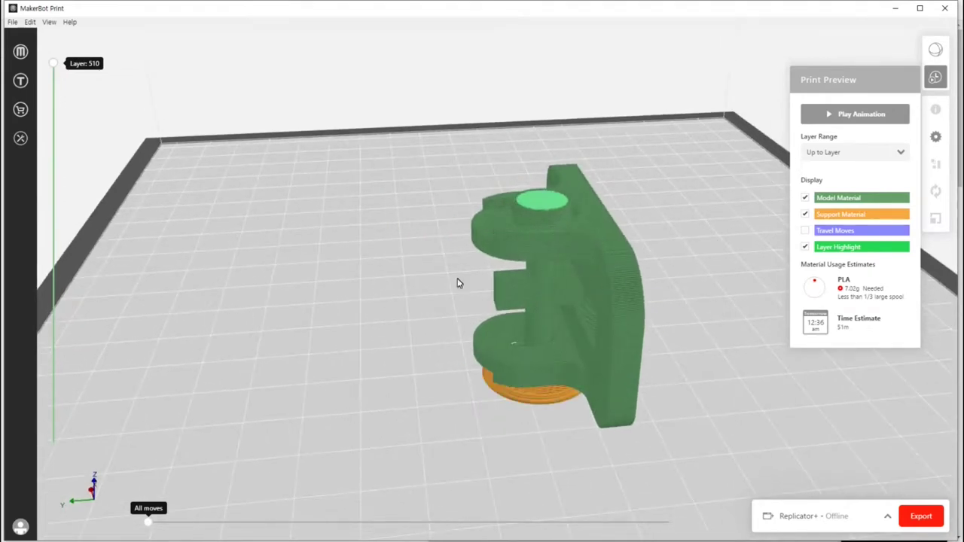
{"action": "left_click_drag", "start_coordinate": [614, 338], "coordinate": [588, 331]}
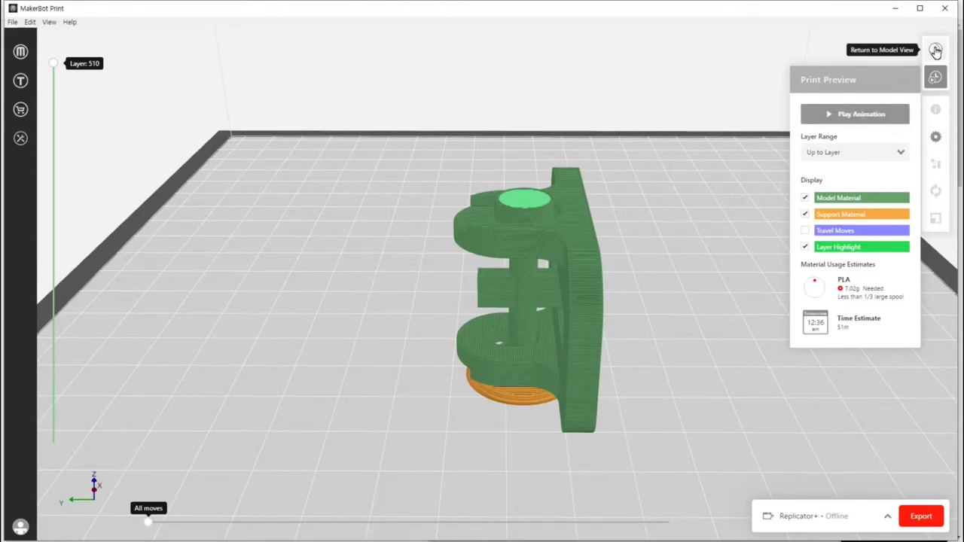
{"action": "left_click", "coordinate": [935, 50]}
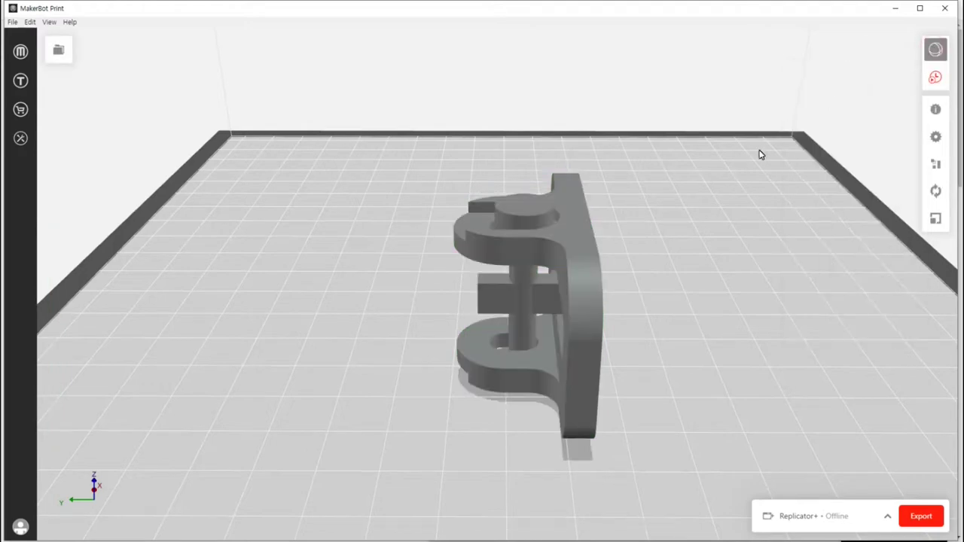
- Open the custom print settings for the Balanced mode and set the base layer to None
{"action": "left_click", "coordinate": [934, 139]}
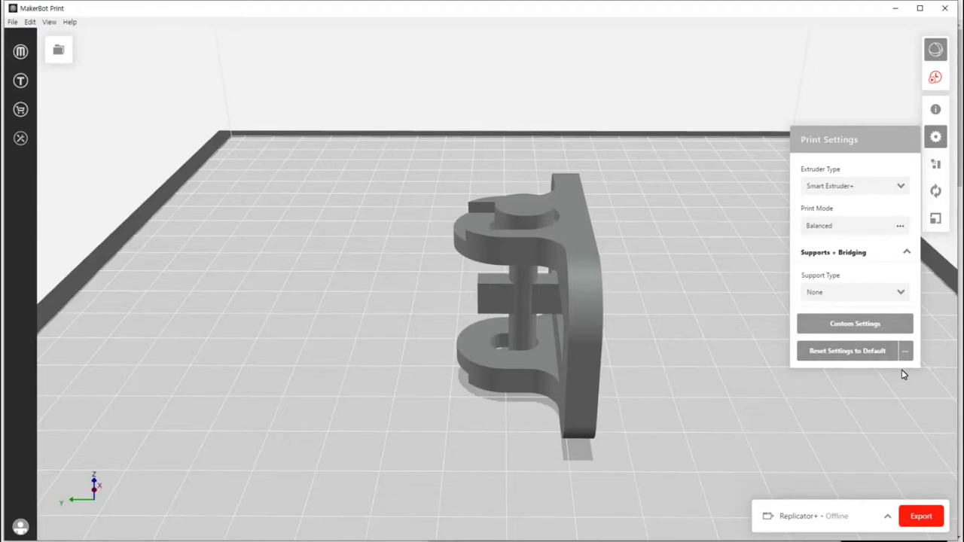
{"action": "left_click", "coordinate": [843, 324]}
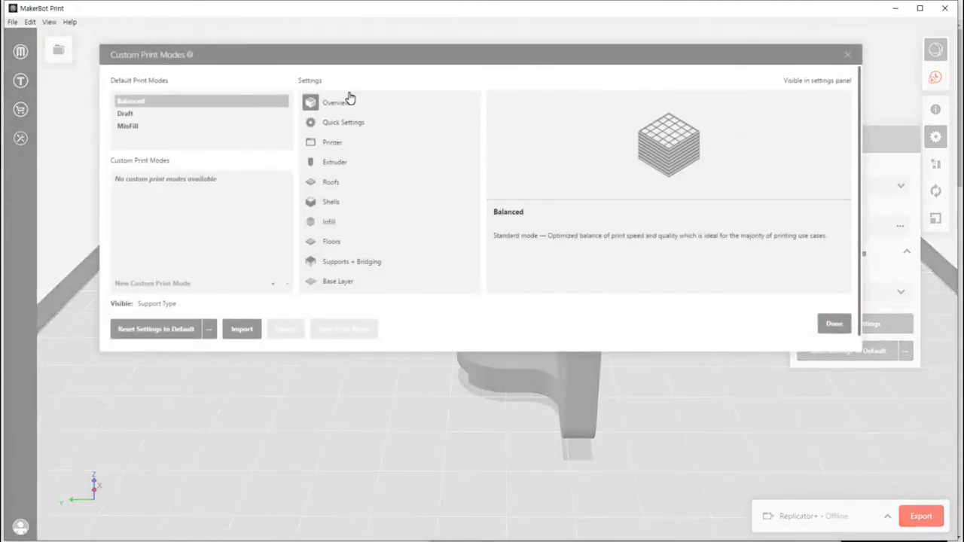
{"action": "left_click", "coordinate": [329, 125]}
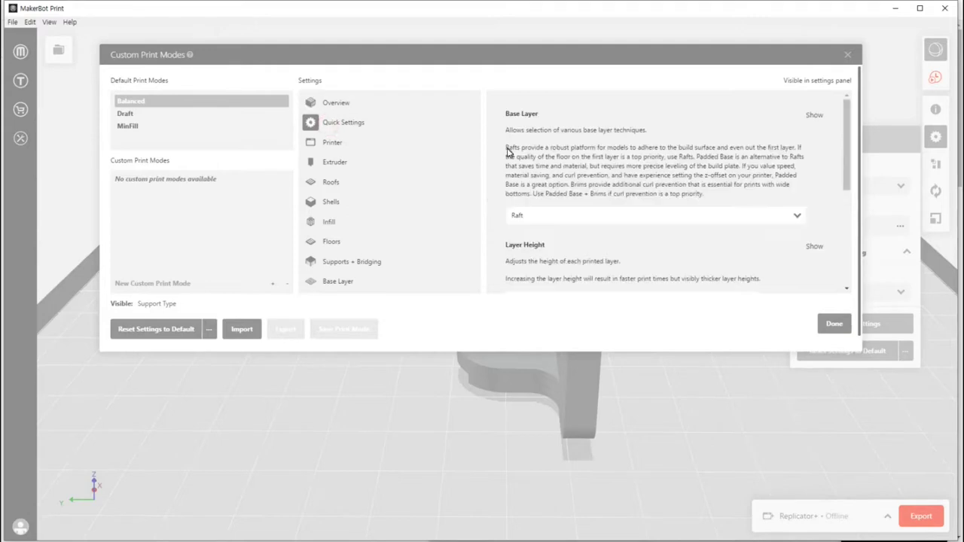
{"action": "left_click", "coordinate": [528, 215]}
{"action": "left_click", "coordinate": [524, 233]}
- Review the Balanced mode's layer height, infill density, travel speed, extruder, roof and shell settings
{"action": "scroll", "coordinate": [524, 233], "scroll_direction": "down", "scroll_amount": 3}
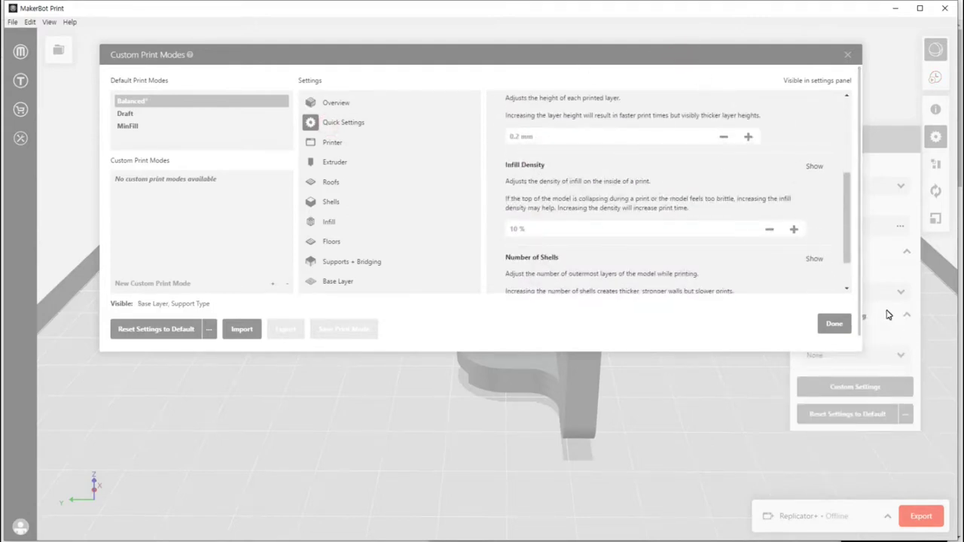
{"action": "left_click", "coordinate": [333, 144]}
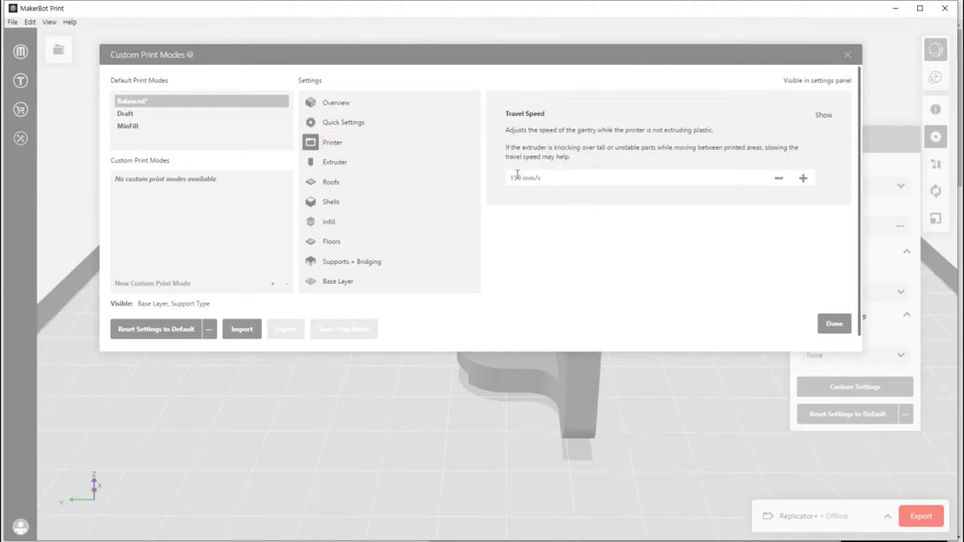
{"action": "left_click", "coordinate": [346, 164]}
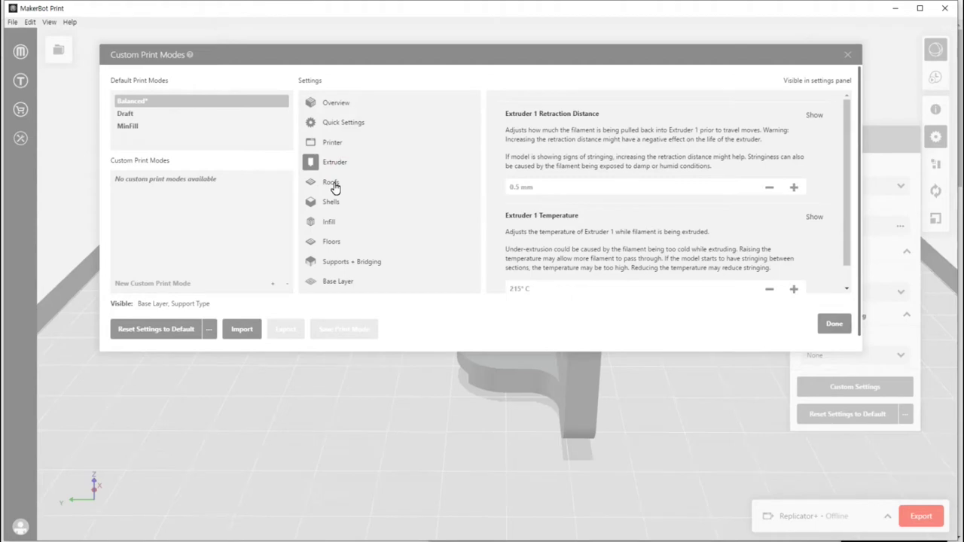
{"action": "left_click", "coordinate": [332, 183]}
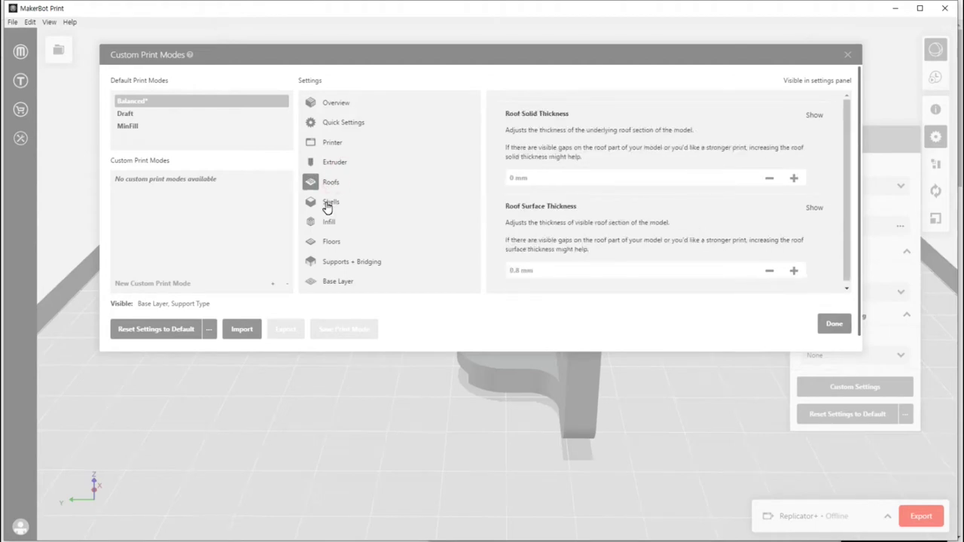
{"action": "left_click", "coordinate": [329, 204]}
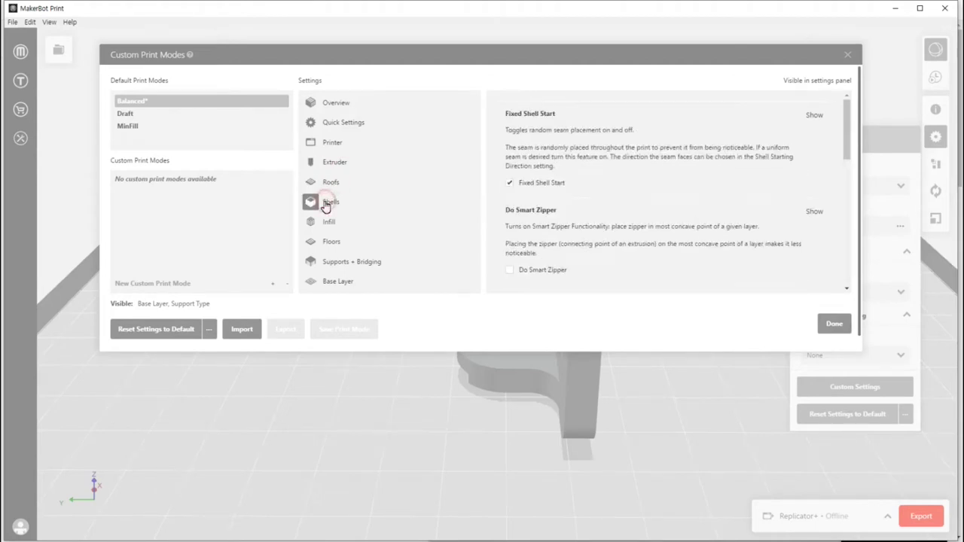
{"action": "scroll", "coordinate": [572, 196], "scroll_direction": "down", "scroll_amount": 5}
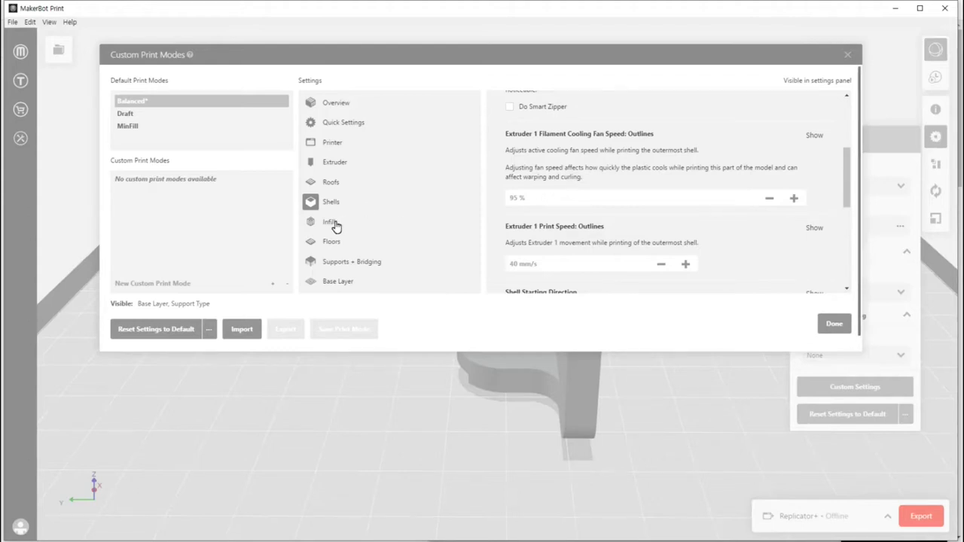
{"action": "scroll", "coordinate": [342, 234], "scroll_direction": "down", "scroll_amount": 1}
{"action": "scroll", "coordinate": [348, 211], "scroll_direction": "up", "scroll_amount": 1}
- Look through the infill, supports and bridging, base layer, floor, printer and roof settings of the Balanced mode
{"action": "left_click", "coordinate": [360, 128]}
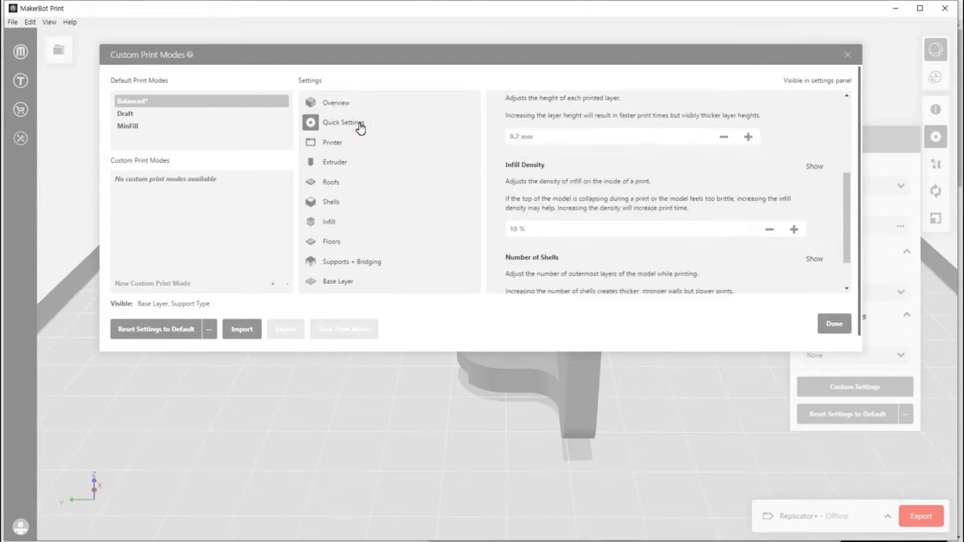
{"action": "left_click", "coordinate": [336, 149]}
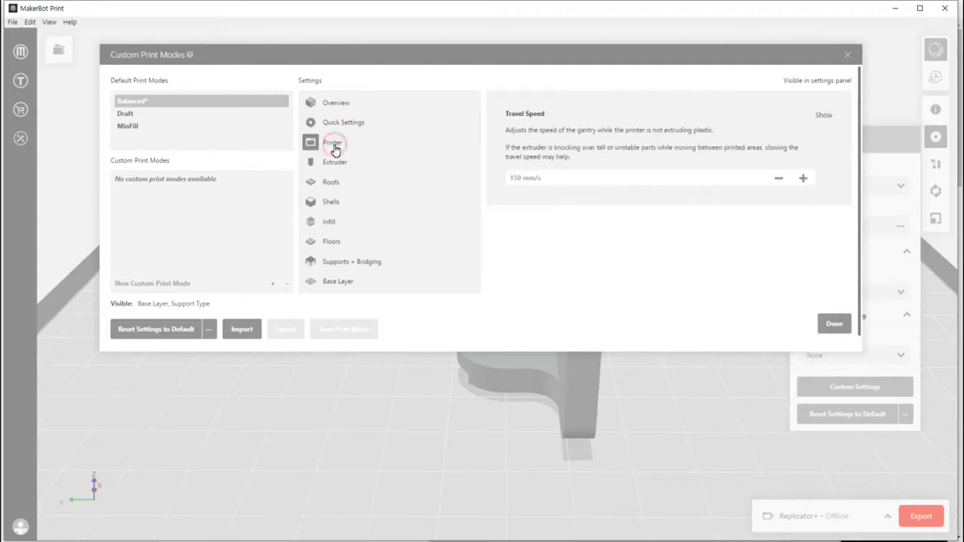
{"action": "left_click", "coordinate": [332, 207]}
{"action": "left_click", "coordinate": [329, 224]}
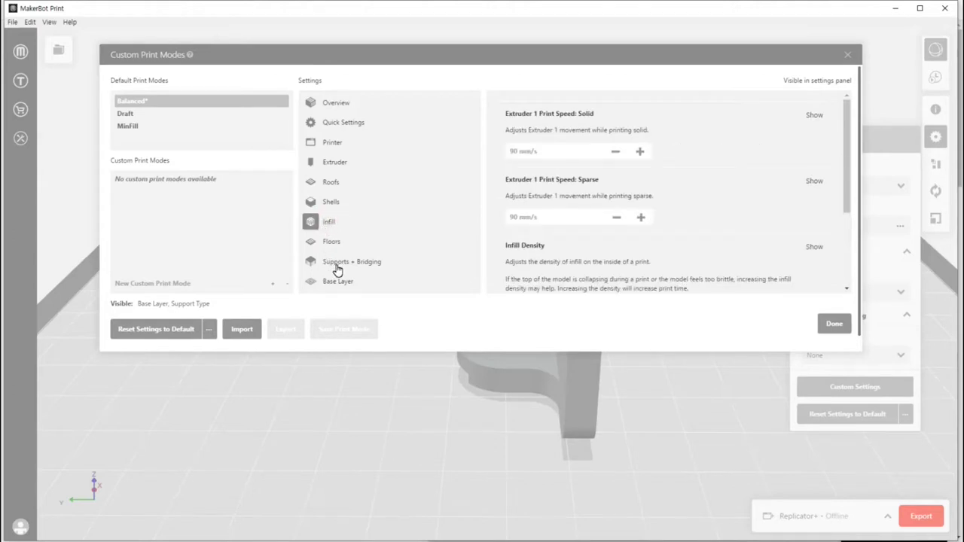
{"action": "left_click", "coordinate": [341, 265]}
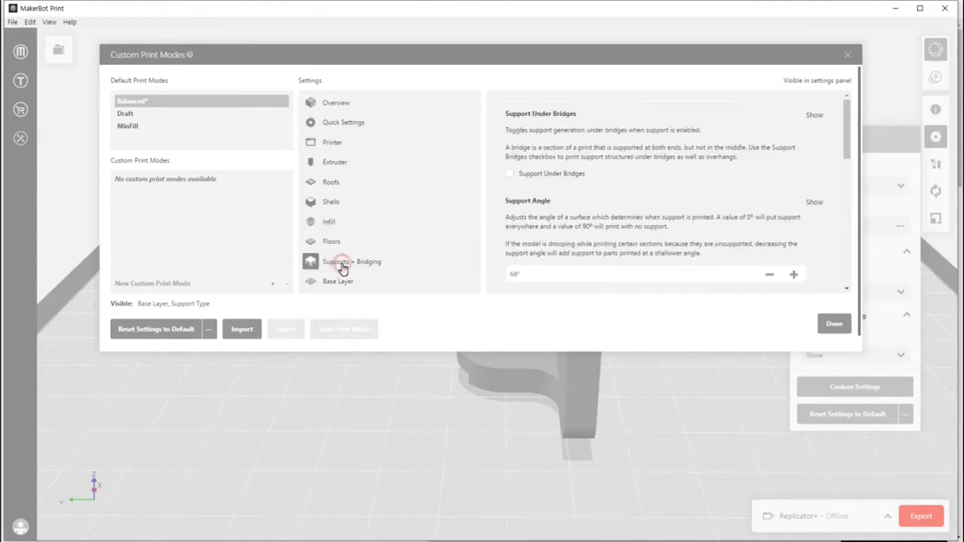
{"action": "left_click", "coordinate": [332, 286]}
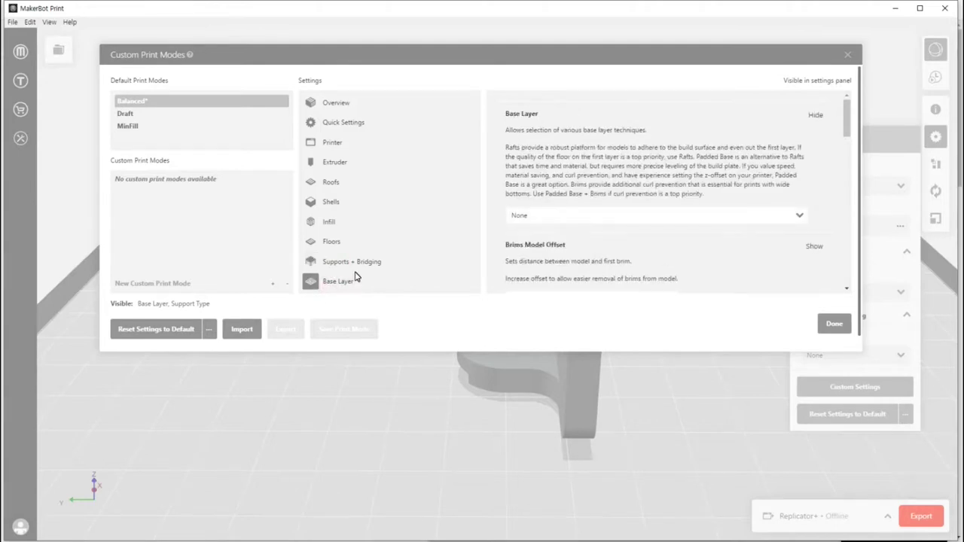
{"action": "left_click", "coordinate": [333, 247]}
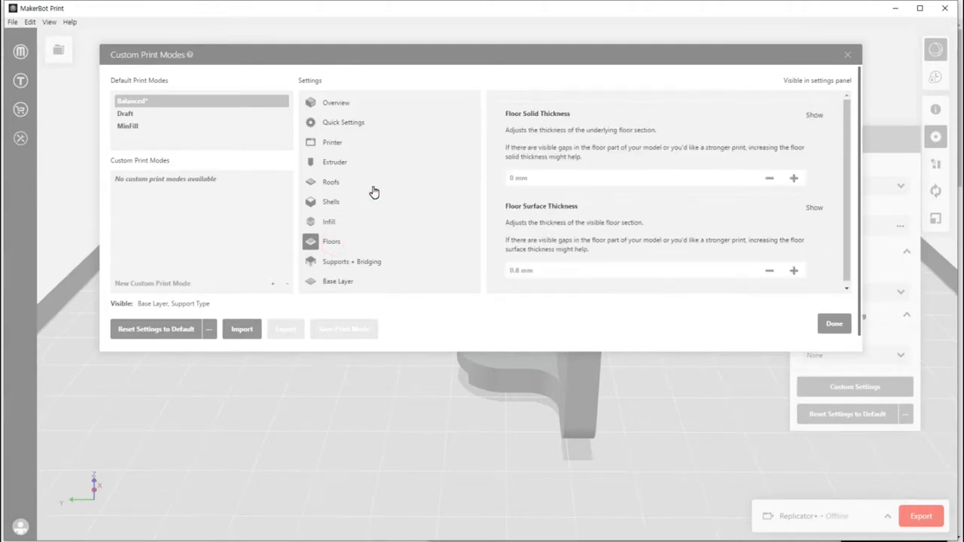
{"action": "left_click", "coordinate": [330, 107]}
{"action": "left_click", "coordinate": [330, 144]}
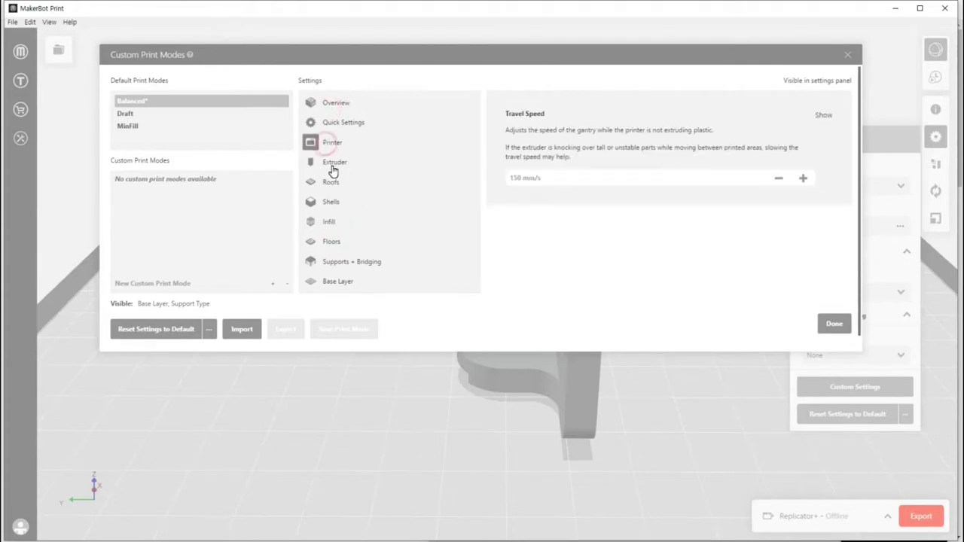
{"action": "left_click", "coordinate": [332, 182]}
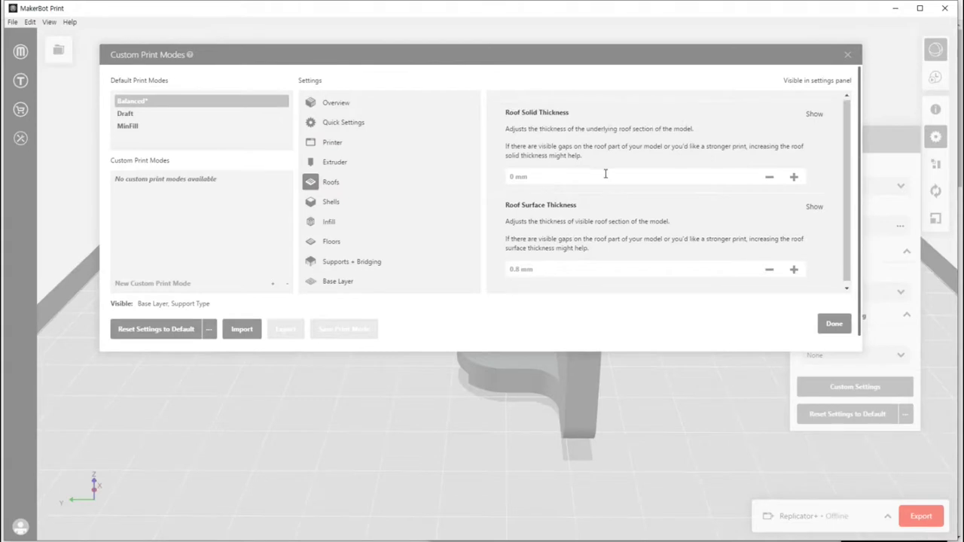
- Compare the Quick Settings with the Supports + Bridging settings of the Balanced mode
{"action": "left_click", "coordinate": [348, 126]}
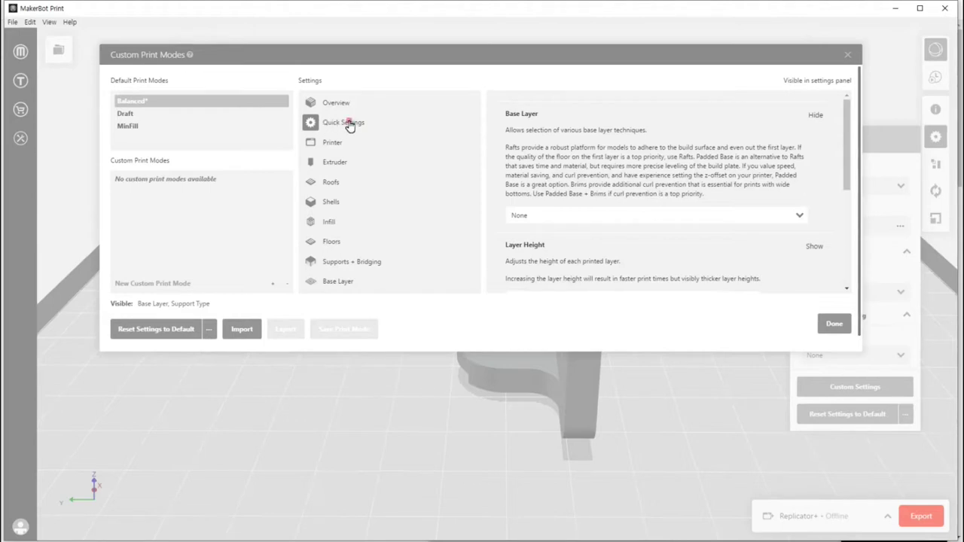
{"action": "left_click", "coordinate": [347, 122]}
{"action": "left_click", "coordinate": [349, 263]}
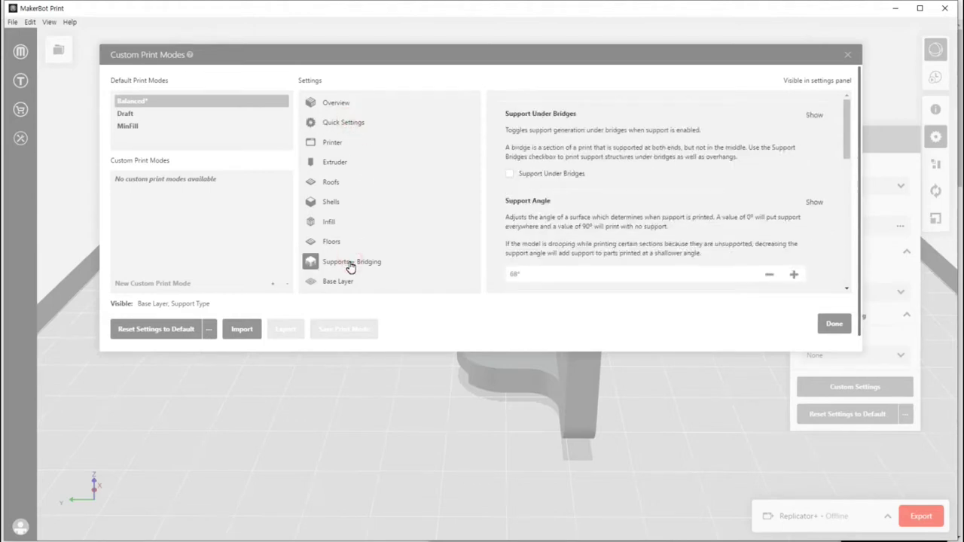
{"action": "left_click", "coordinate": [355, 125]}
{"action": "left_click", "coordinate": [351, 262]}
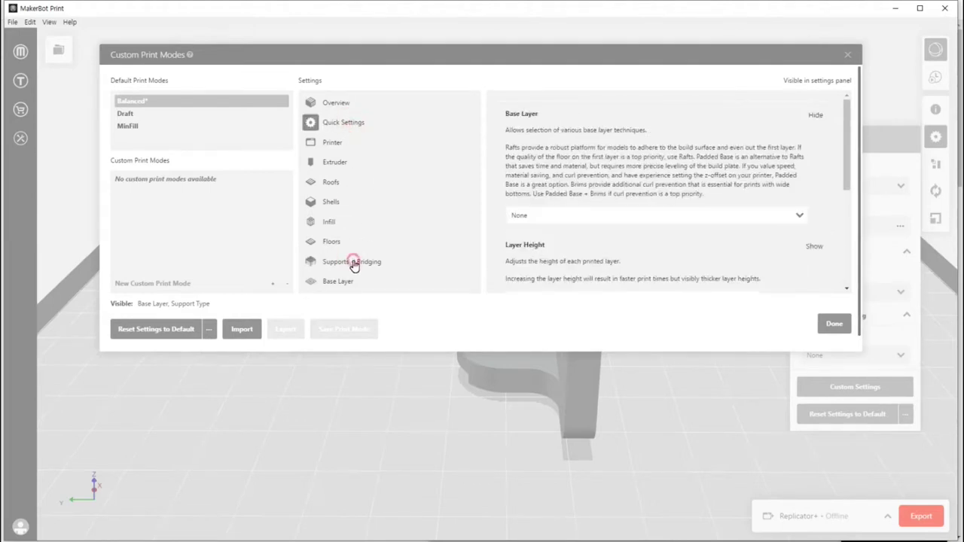
{"action": "left_click", "coordinate": [358, 125]}
{"action": "left_click", "coordinate": [362, 262]}
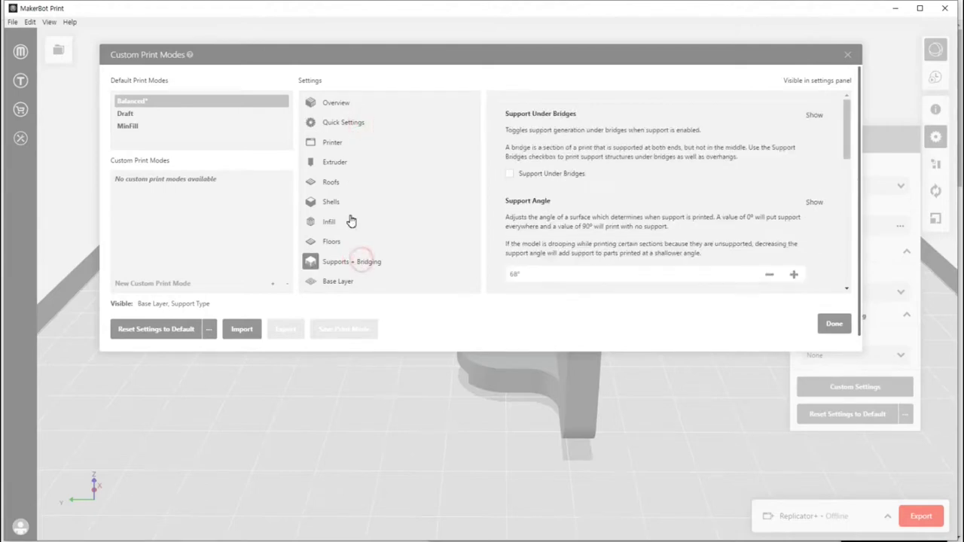
- Try Raft as the base layer in the Quick Settings, then set the base layer back to None
{"action": "left_click", "coordinate": [353, 126]}
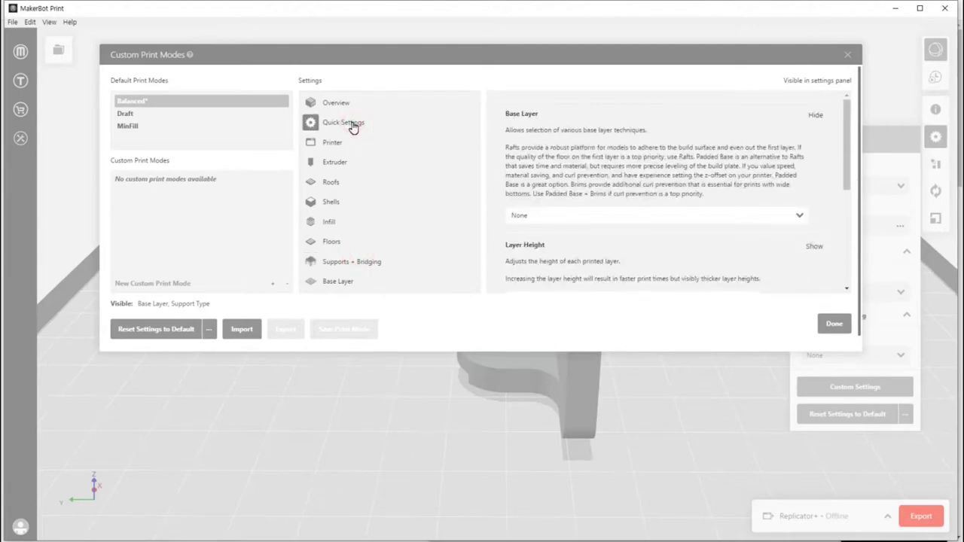
{"action": "left_click", "coordinate": [527, 215]}
{"action": "left_click", "coordinate": [519, 250]}
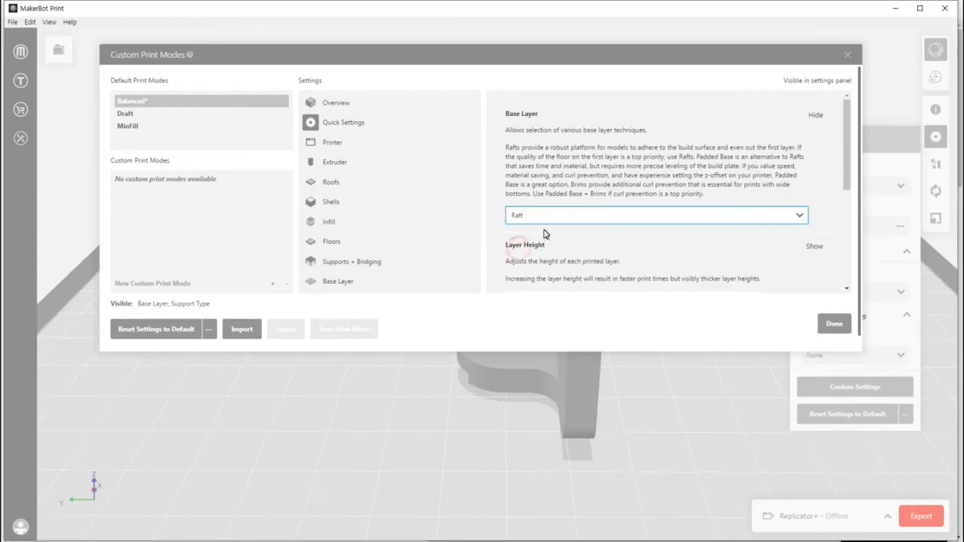
{"action": "left_click", "coordinate": [486, 396]}
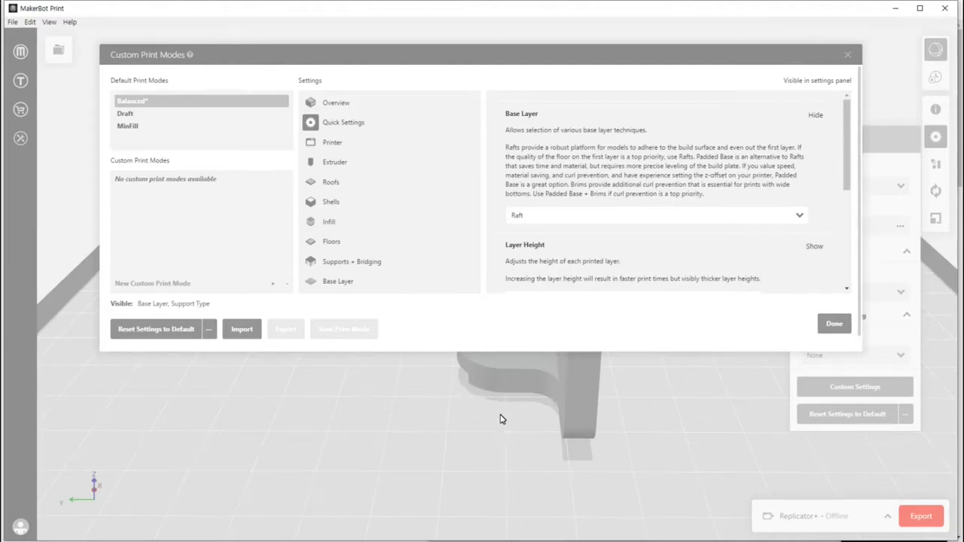
{"action": "left_click", "coordinate": [535, 216]}
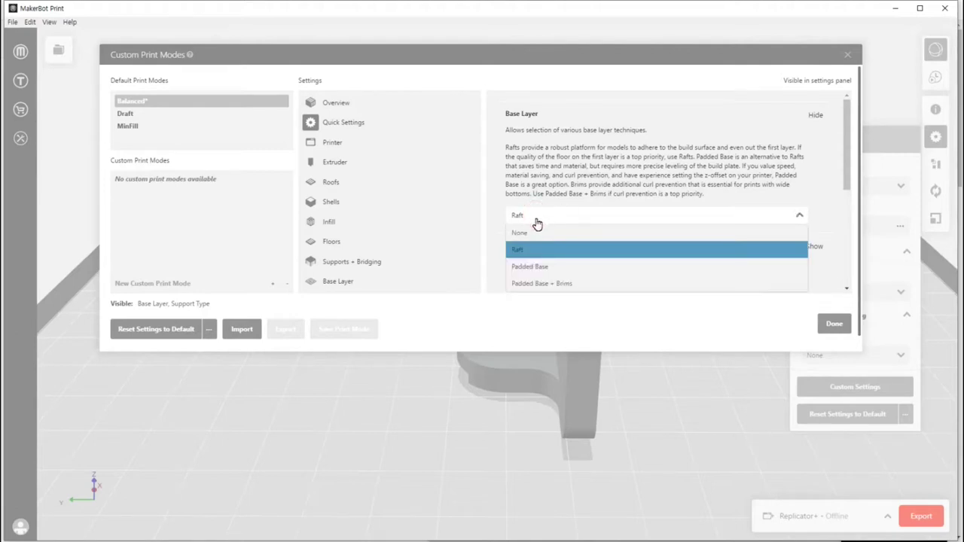
{"action": "left_click", "coordinate": [529, 233]}
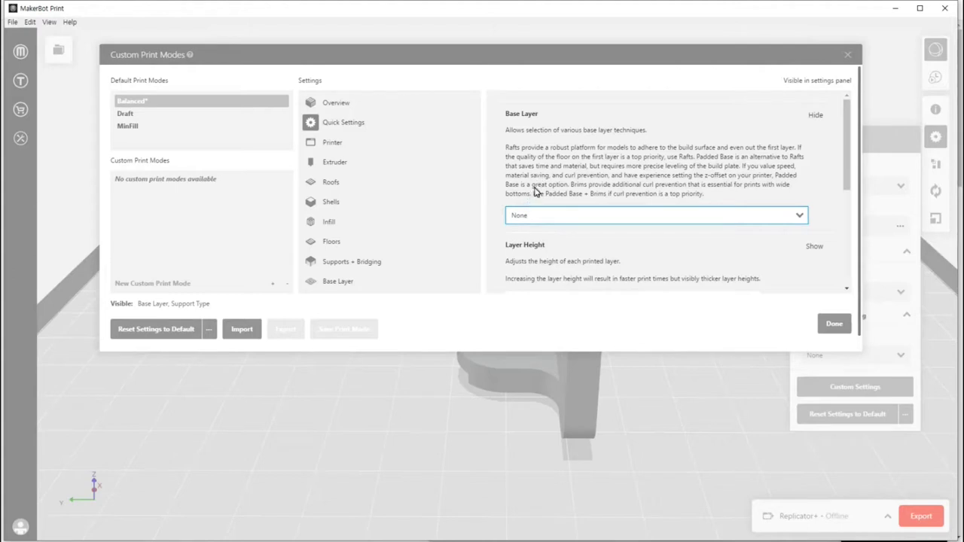
- Set the number of shells to 3 in the Quick Settings of the Balanced print mode
{"action": "left_click", "coordinate": [510, 159]}
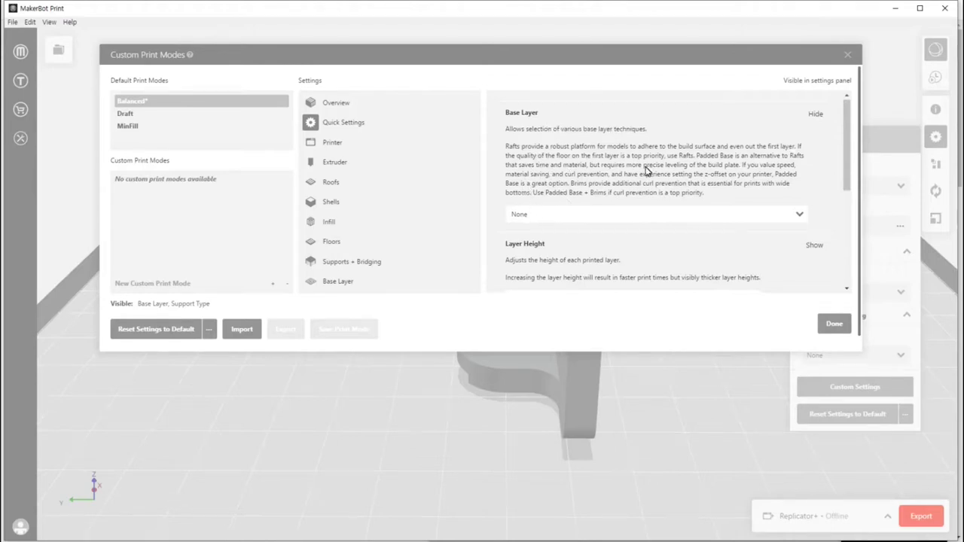
{"action": "scroll", "coordinate": [536, 159], "scroll_direction": "down", "scroll_amount": 2}
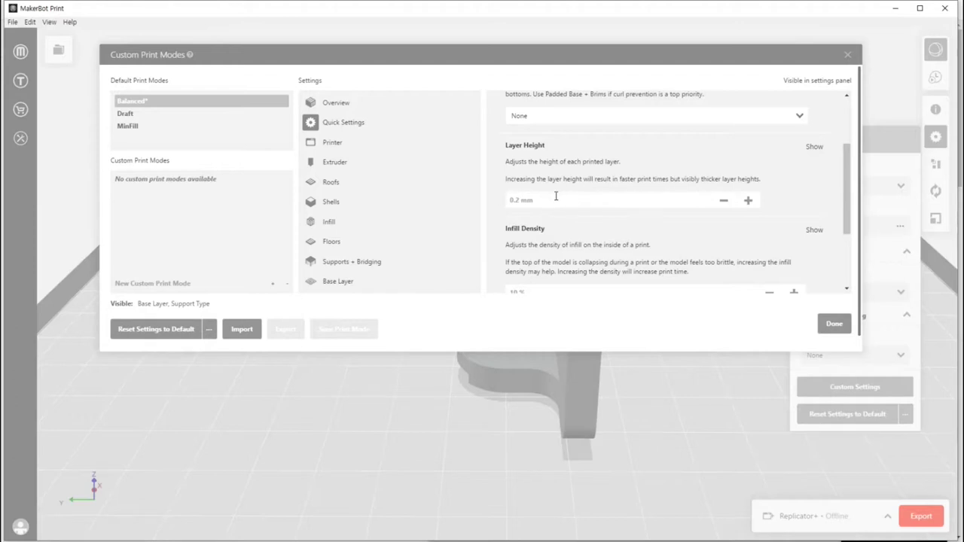
{"action": "scroll", "coordinate": [560, 181], "scroll_direction": "down", "scroll_amount": 2}
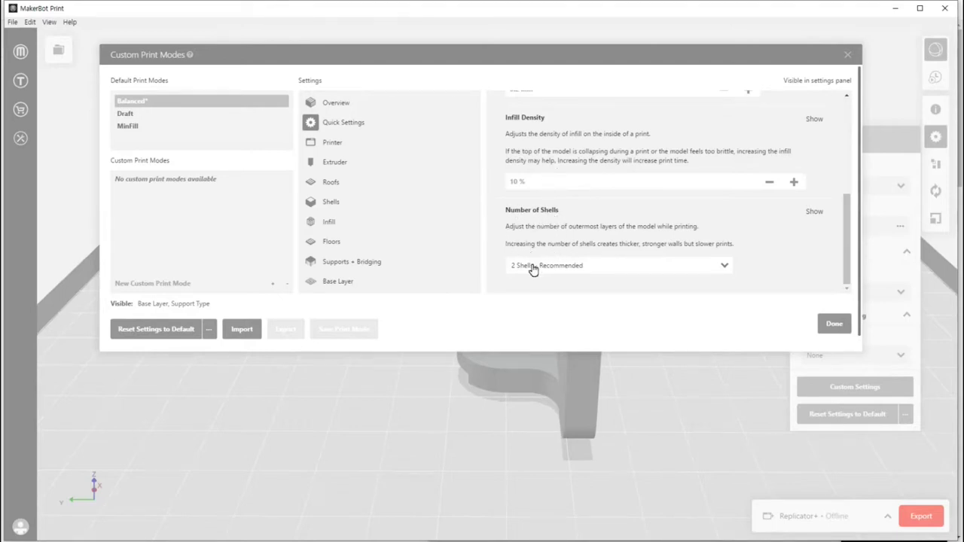
{"action": "left_click", "coordinate": [617, 269]}
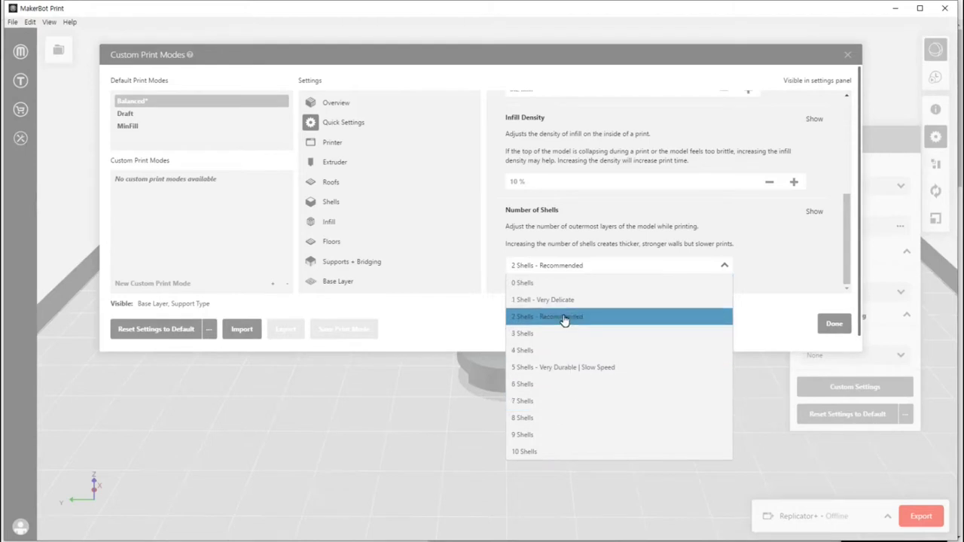
{"action": "left_click", "coordinate": [597, 265]}
{"action": "scroll", "coordinate": [691, 233], "scroll_direction": "down", "scroll_amount": 1}
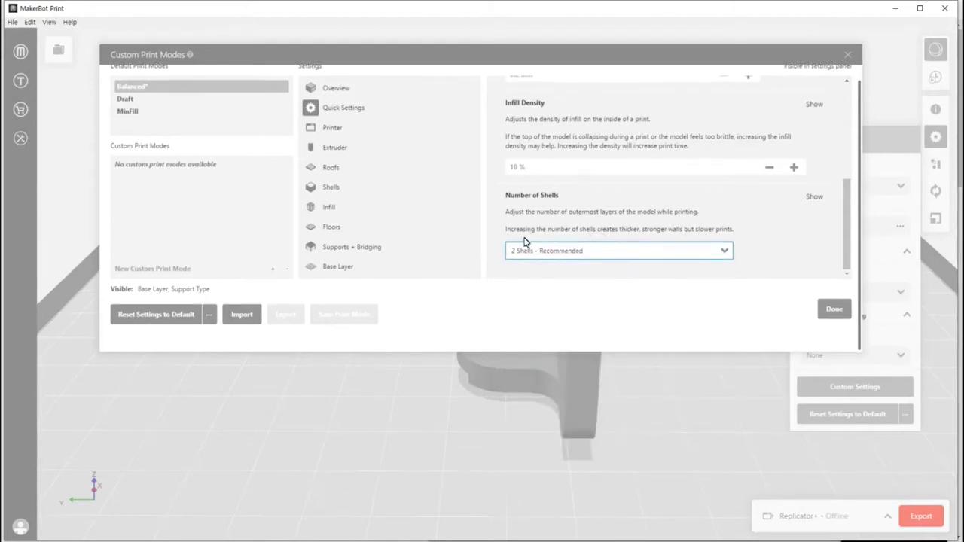
{"action": "left_click", "coordinate": [537, 253]}
{"action": "left_click", "coordinate": [530, 333]}
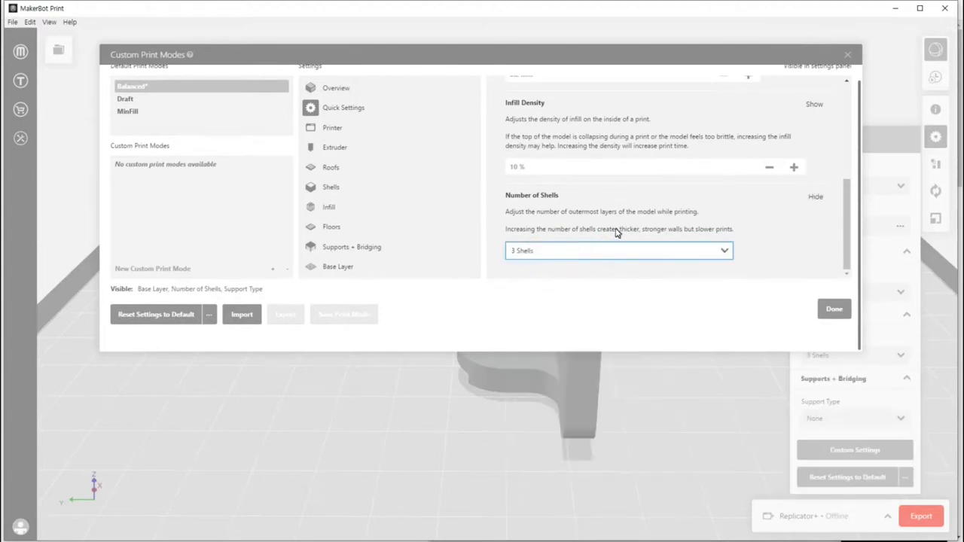
- Set the support type to Breakaway Support in the Supports + Bridging settings and finish editing the print mode
{"action": "scroll", "coordinate": [706, 217], "scroll_direction": "up", "scroll_amount": 5}
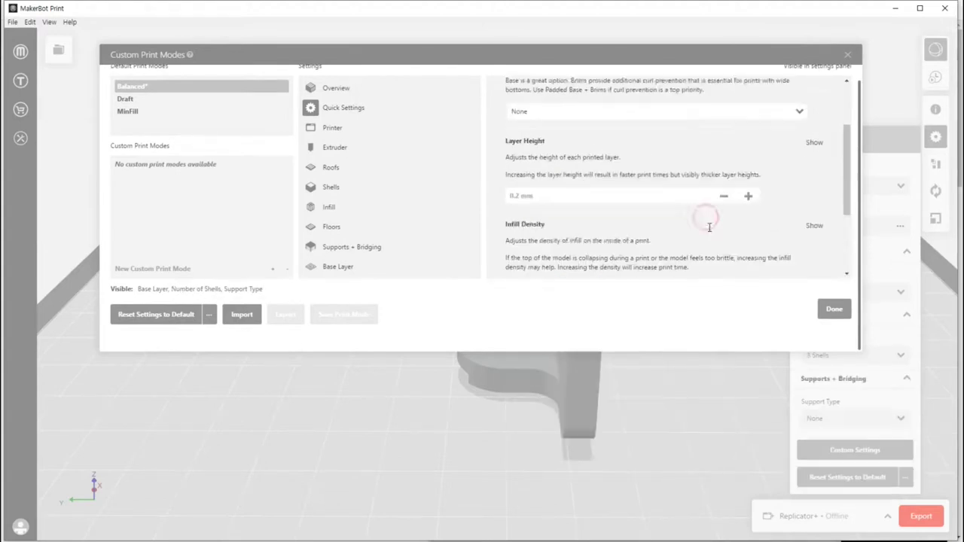
{"action": "left_click", "coordinate": [369, 249]}
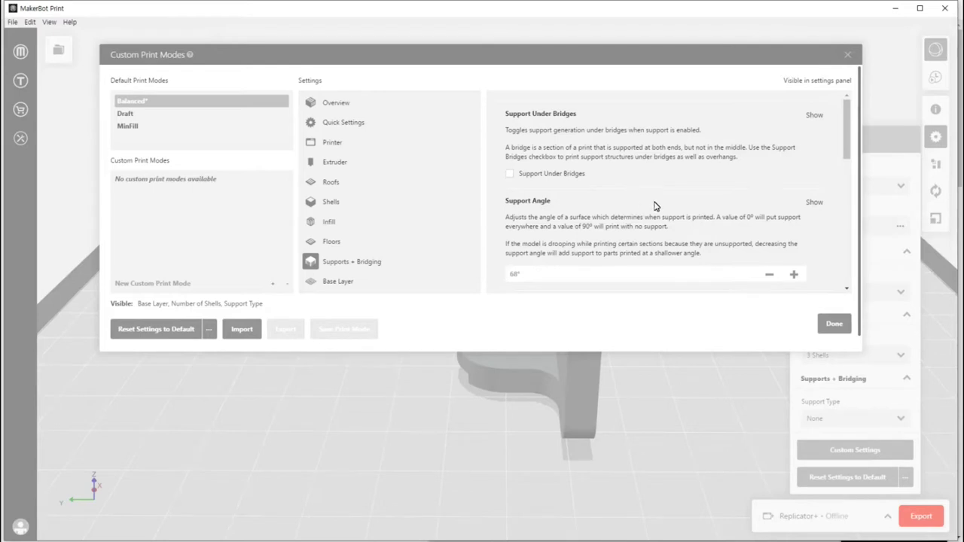
{"action": "scroll", "coordinate": [654, 205], "scroll_direction": "down", "scroll_amount": 5}
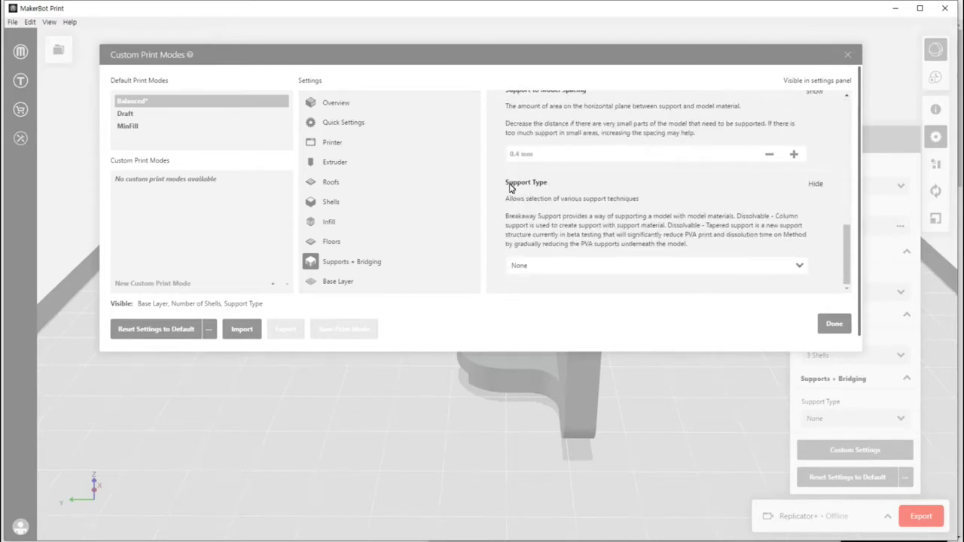
{"action": "left_click", "coordinate": [548, 266]}
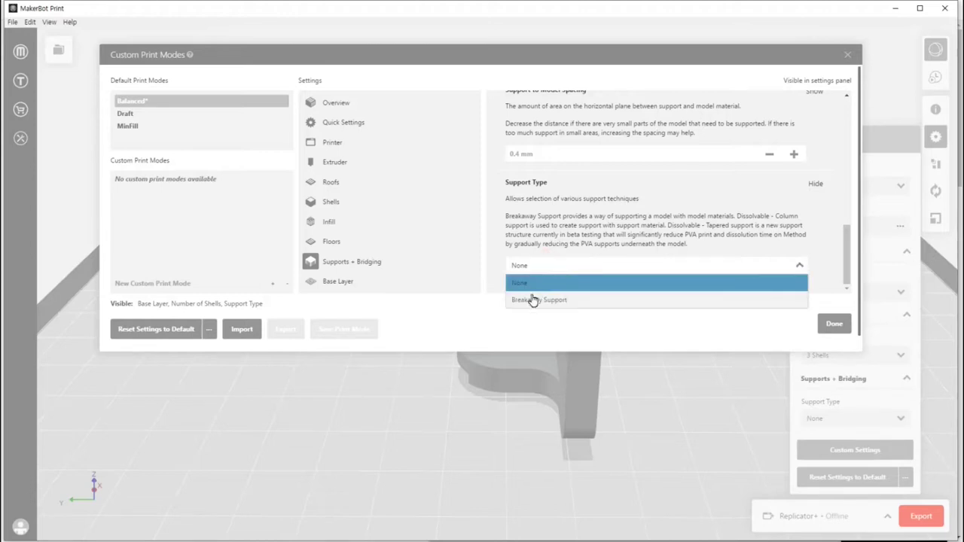
{"action": "left_click", "coordinate": [531, 302]}
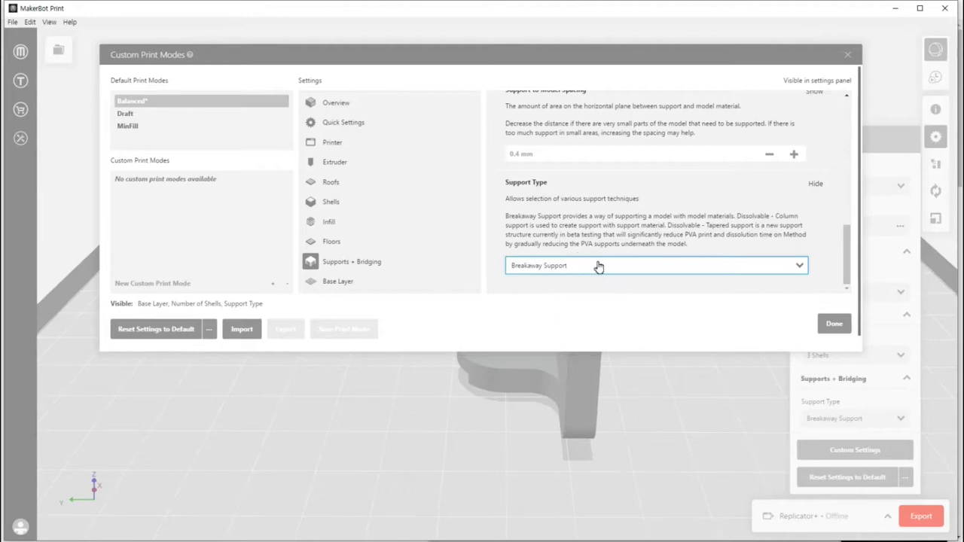
{"action": "scroll", "coordinate": [599, 231], "scroll_direction": "up", "scroll_amount": 1}
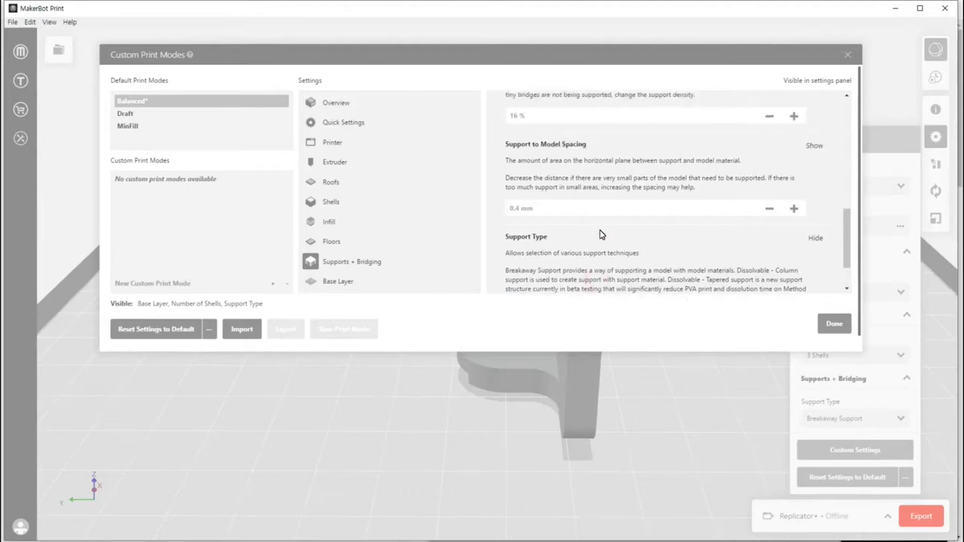
{"action": "scroll", "coordinate": [561, 226], "scroll_direction": "up", "scroll_amount": 1}
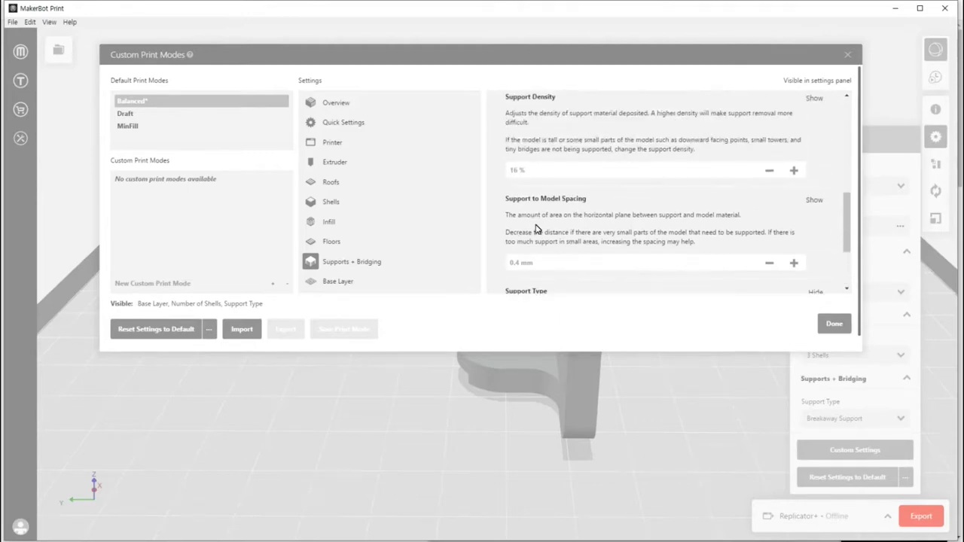
{"action": "scroll", "coordinate": [538, 226], "scroll_direction": "up", "scroll_amount": 2}
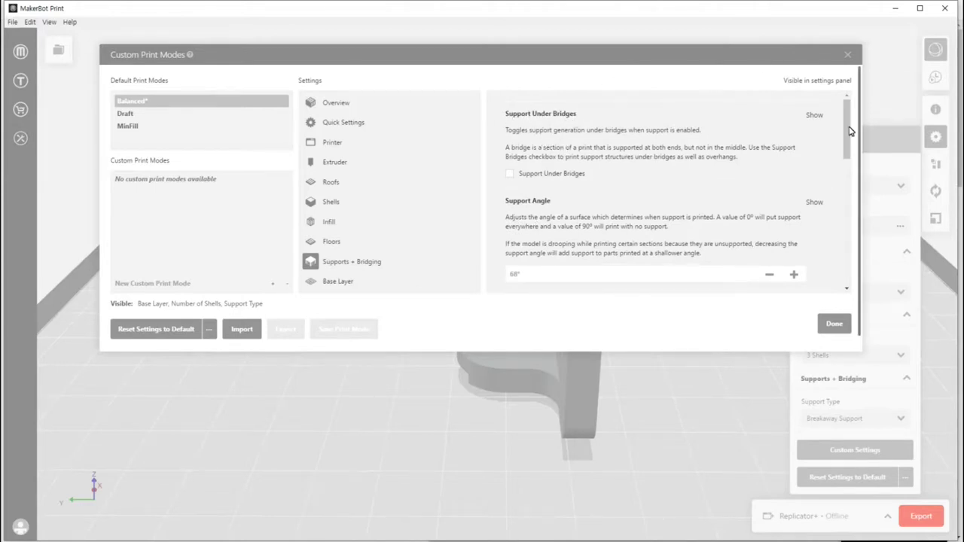
{"action": "left_click", "coordinate": [835, 326]}
- Preview the sliced print up to layer 733, examine the support material around the bracket and its openings, and return to the model view
{"action": "left_click_drag", "start_coordinate": [603, 389], "coordinate": [392, 366]}
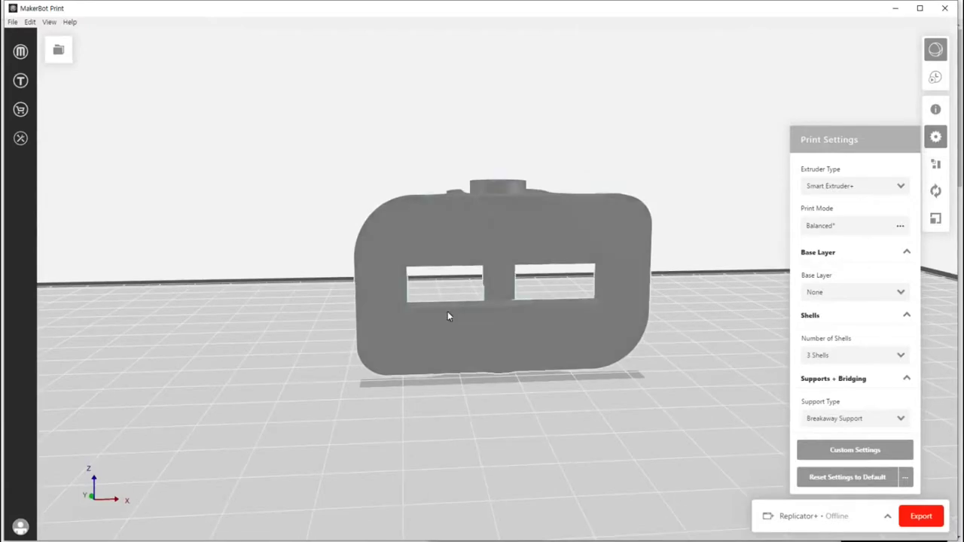
{"action": "mouse_move", "coordinate": [441, 312]}
{"action": "left_mouse_down"}
{"action": "mouse_move", "coordinate": [571, 314]}
{"action": "mouse_move", "coordinate": [587, 303]}
{"action": "mouse_move", "coordinate": [443, 309]}
{"action": "left_mouse_up"}
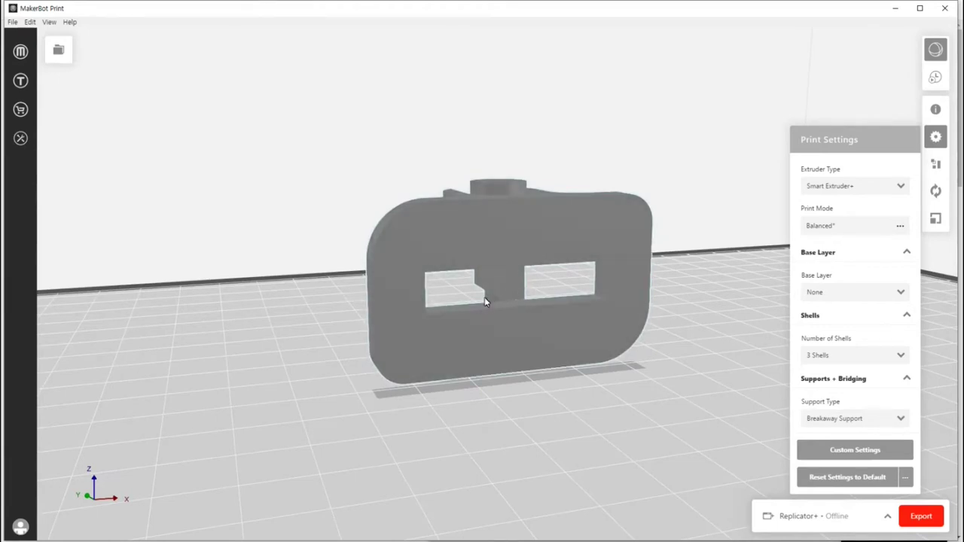
{"action": "right_click_drag", "start_coordinate": [484, 297], "coordinate": [665, 325]}
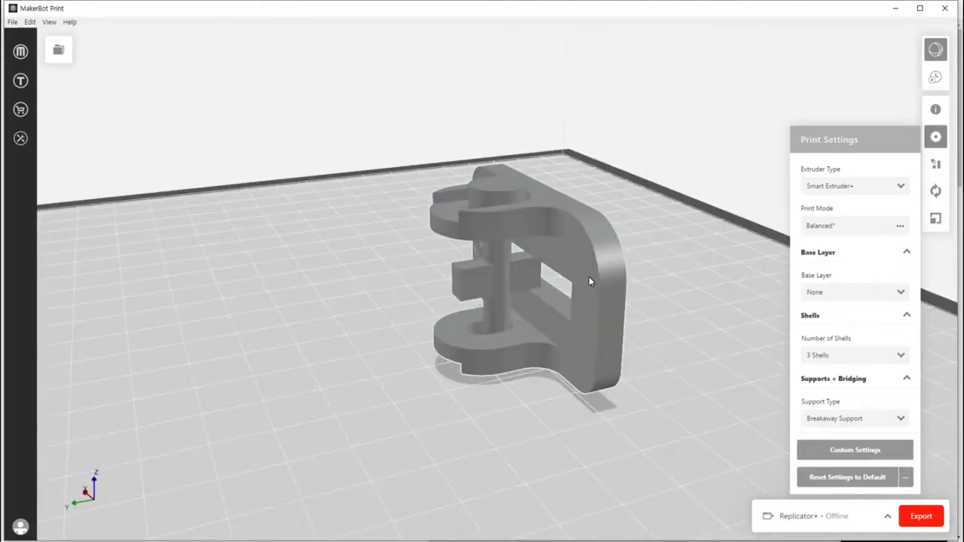
{"action": "right_click_drag", "start_coordinate": [558, 293], "coordinate": [481, 293]}
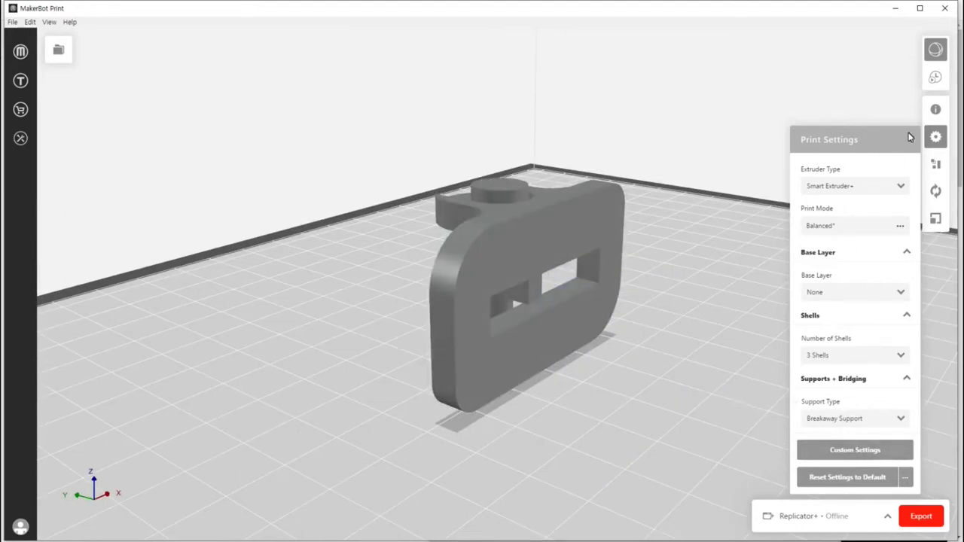
{"action": "left_click", "coordinate": [936, 78]}
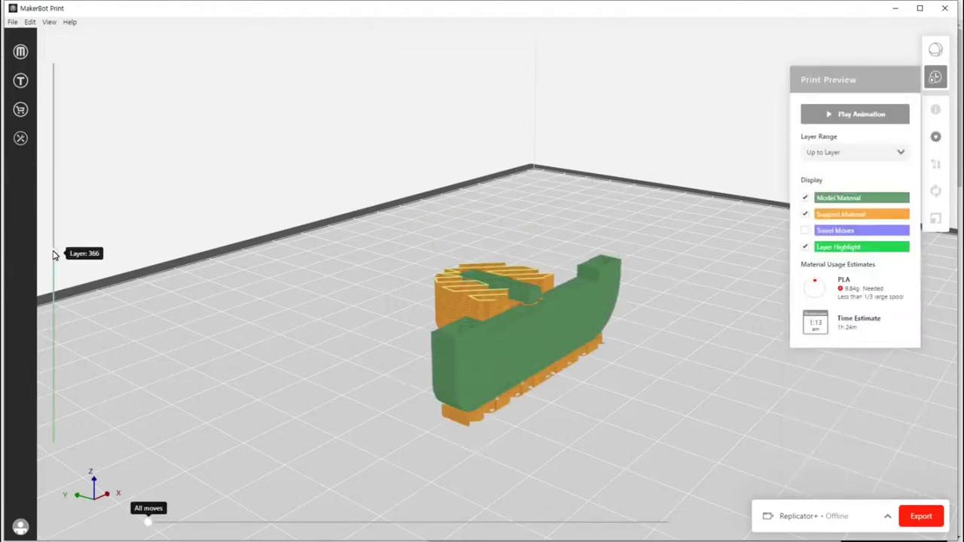
{"action": "left_click_drag", "start_coordinate": [53, 254], "coordinate": [53, 63]}
{"action": "right_click_drag", "start_coordinate": [261, 303], "coordinate": [528, 241]}
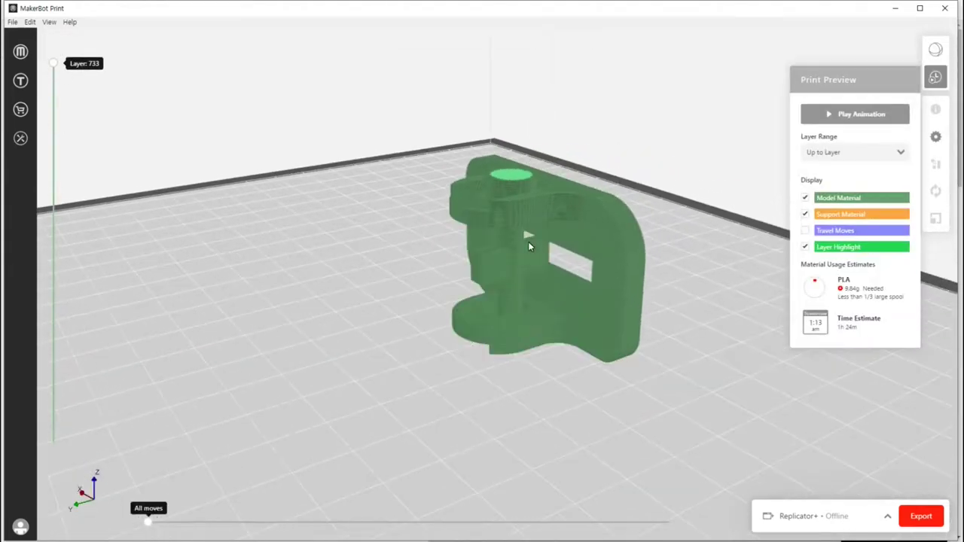
{"action": "scroll", "coordinate": [528, 242], "scroll_direction": "up", "scroll_amount": 2}
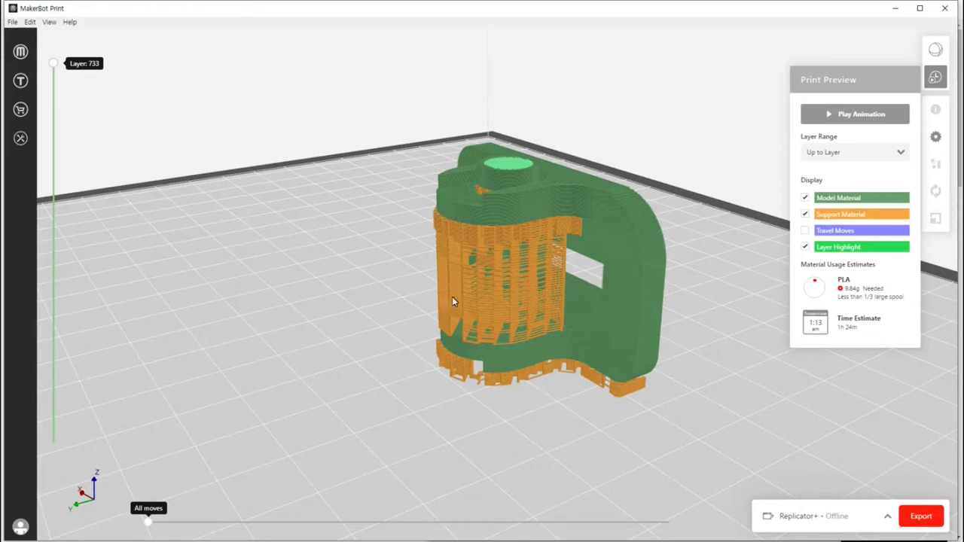
{"action": "right_click_drag", "start_coordinate": [599, 309], "coordinate": [518, 351]}
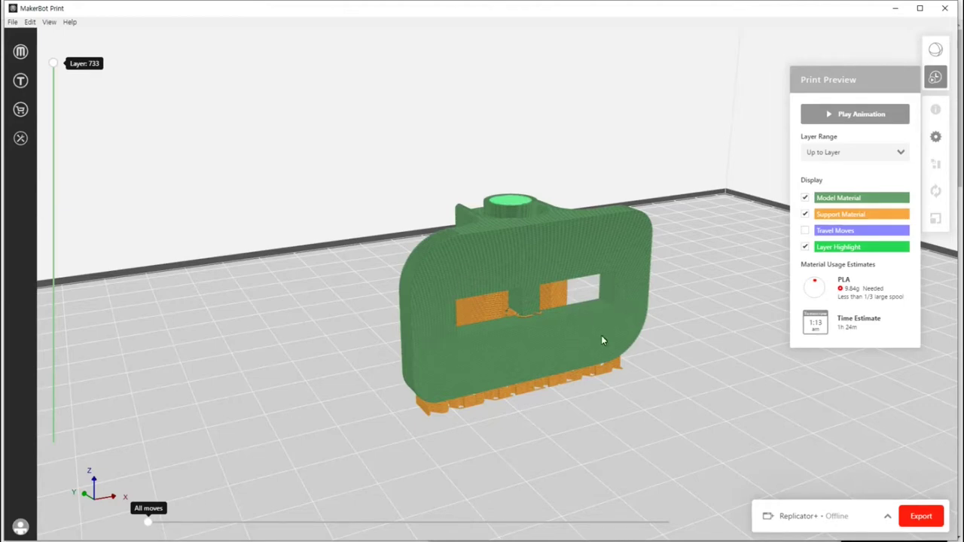
{"action": "right_click_drag", "start_coordinate": [553, 329], "coordinate": [552, 250]}
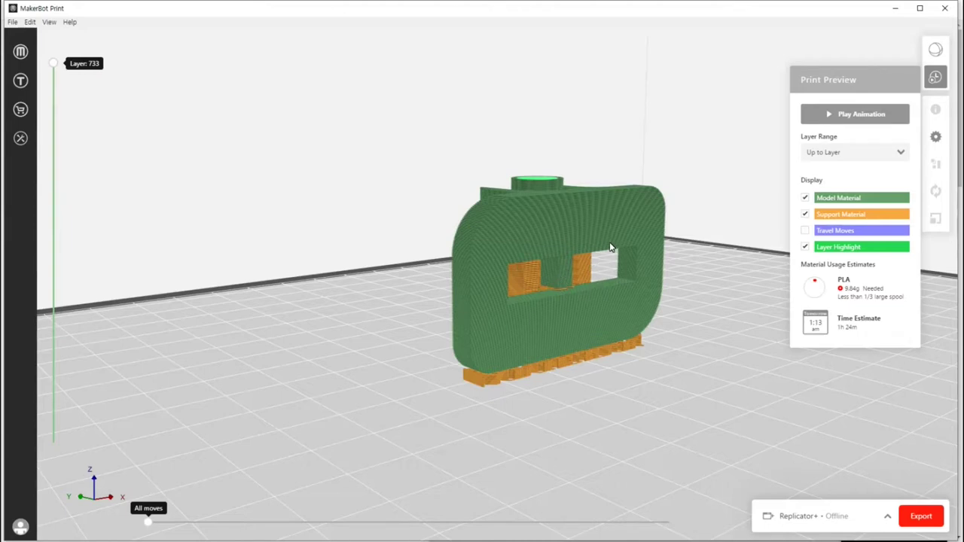
{"action": "left_click", "coordinate": [934, 50]}
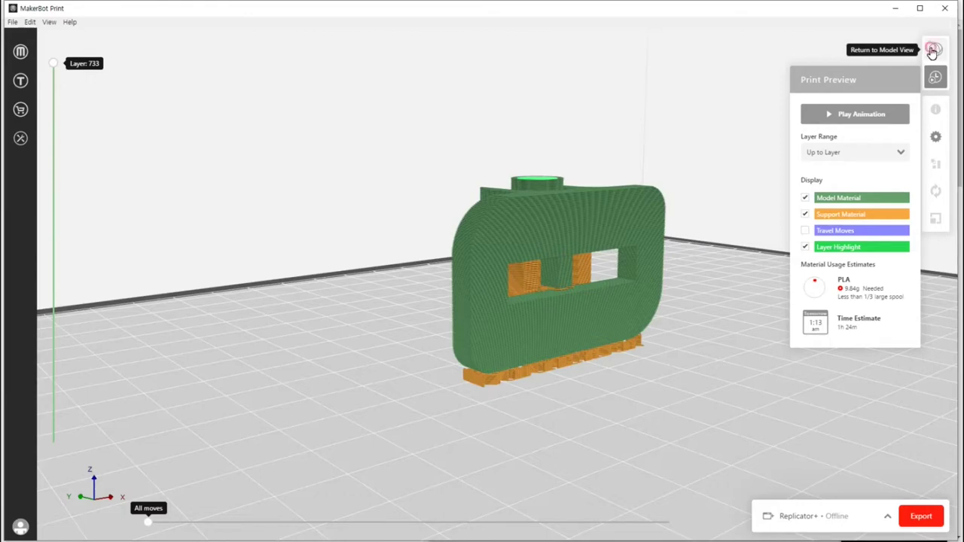
- Enable Support Under Bridges in the custom Supports + Bridging settings and finish editing the print mode
{"action": "left_click", "coordinate": [937, 138]}
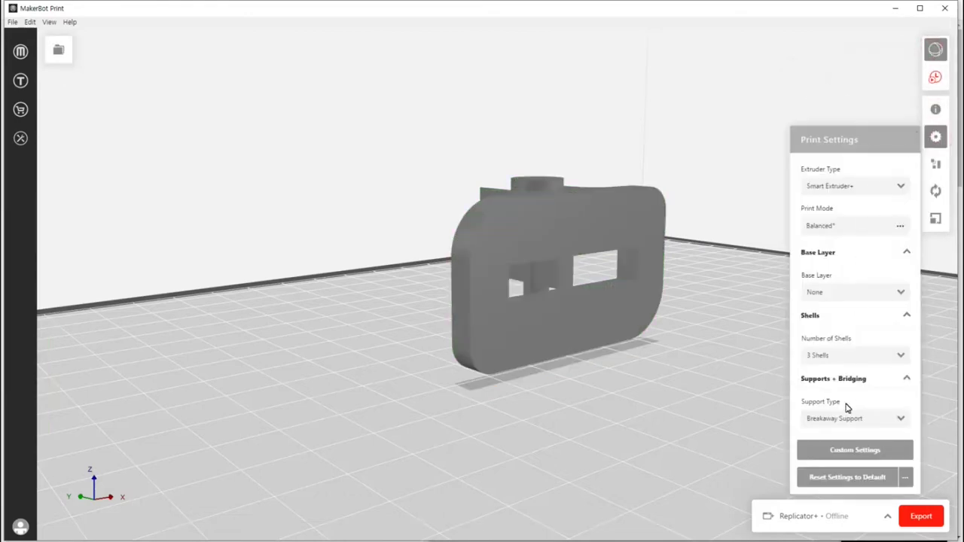
{"action": "left_click", "coordinate": [832, 453]}
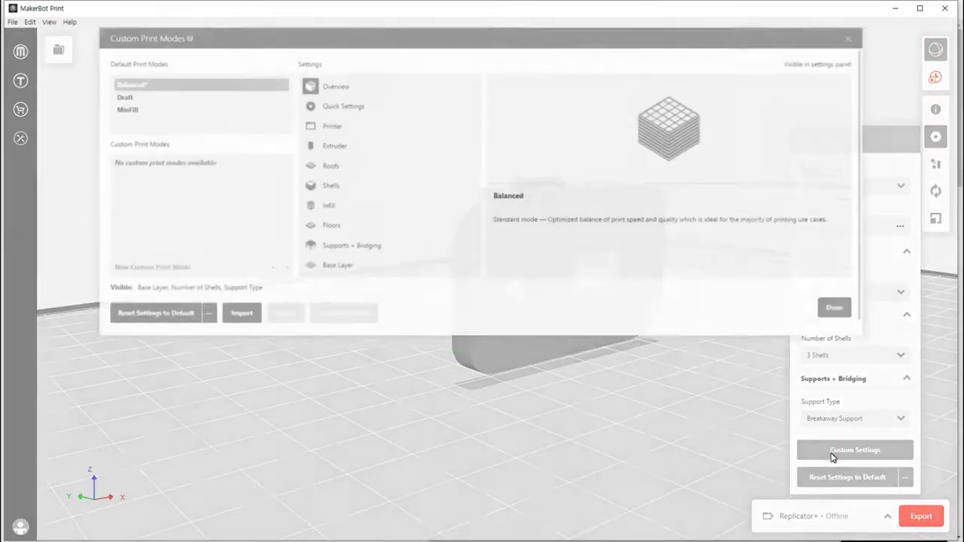
{"action": "left_click", "coordinate": [343, 263]}
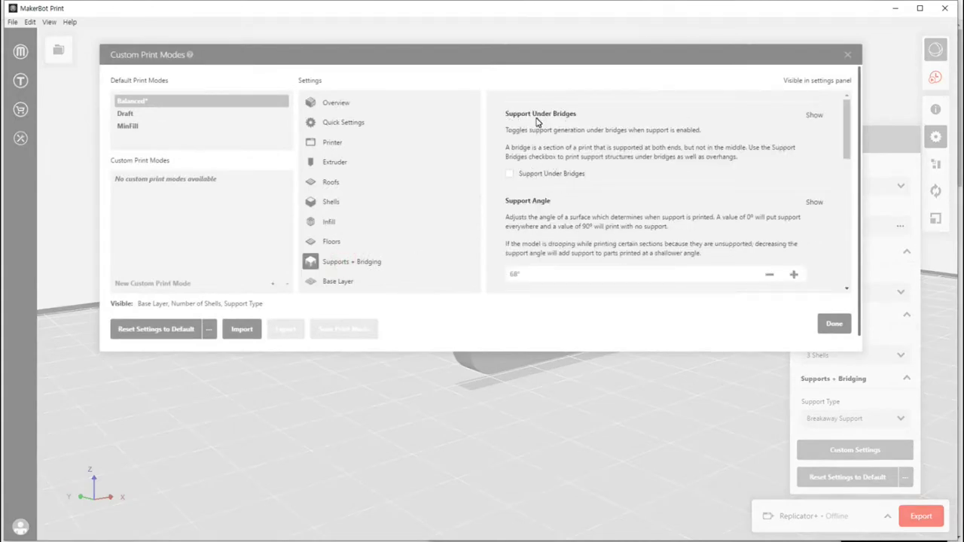
{"action": "left_click", "coordinate": [510, 175]}
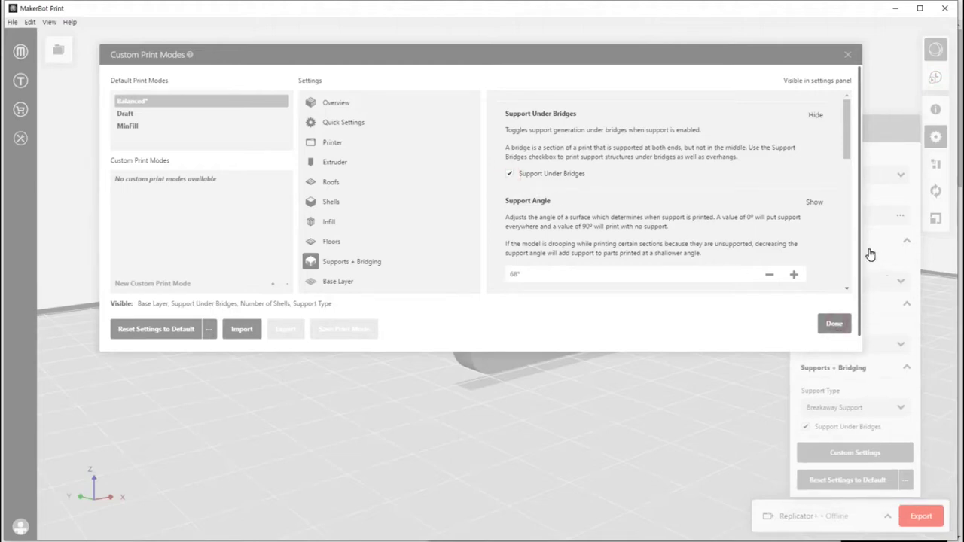
{"action": "left_click", "coordinate": [834, 324]}
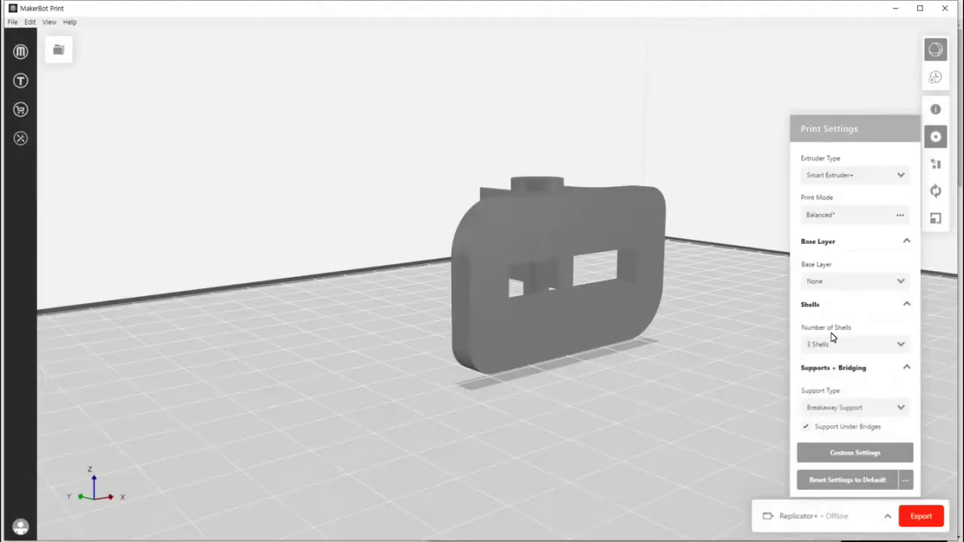
- Preview the print again up to layer 747, examine the supports inside the bracket's rectangular openings, and return to the model view
{"action": "left_click", "coordinate": [934, 79]}
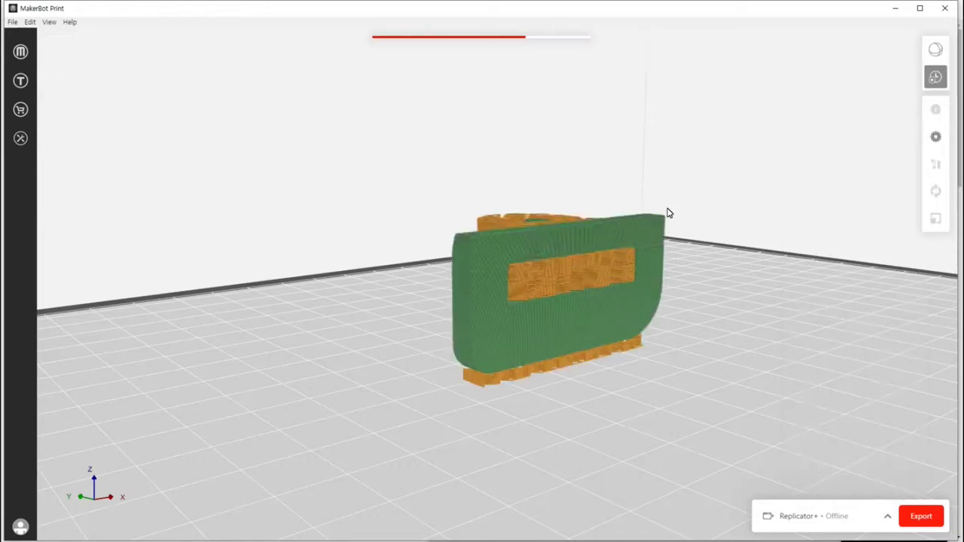
{"action": "left_click_drag", "start_coordinate": [51, 253], "coordinate": [43, 52]}
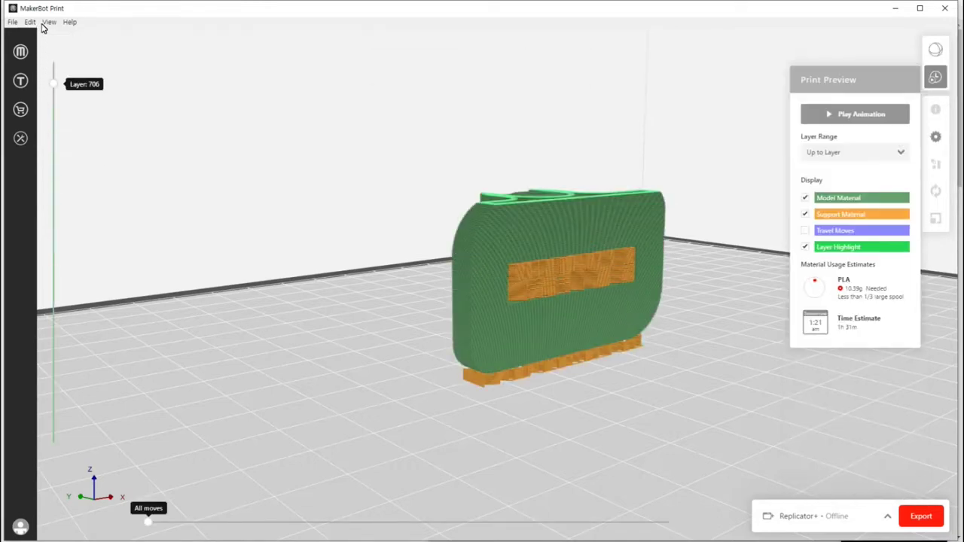
{"action": "left_click_drag", "start_coordinate": [610, 260], "coordinate": [510, 258]}
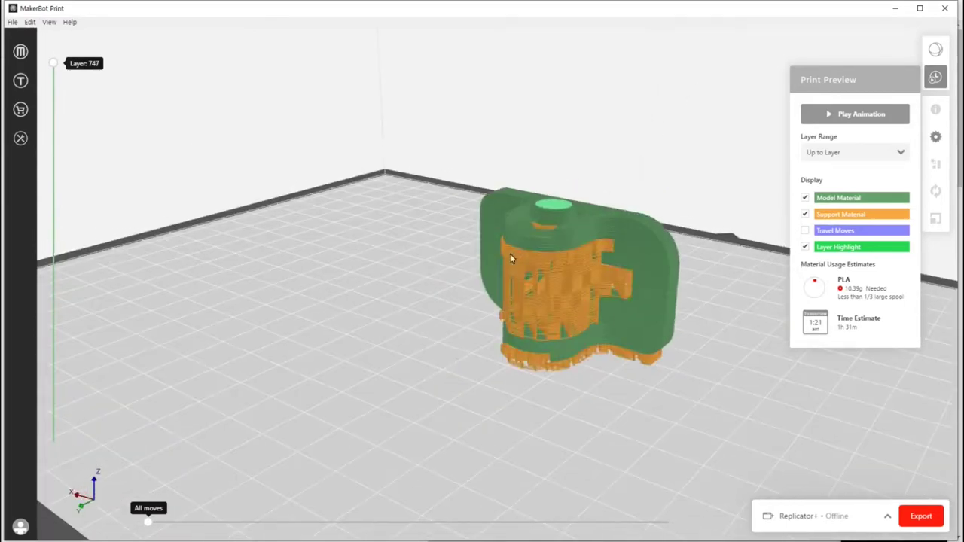
{"action": "left_click_drag", "start_coordinate": [612, 345], "coordinate": [441, 318]}
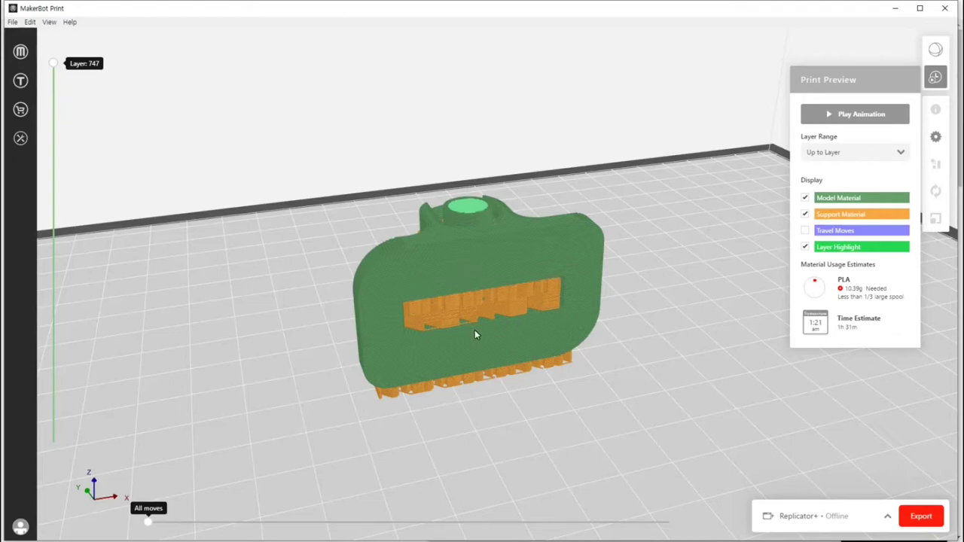
{"action": "right_click_drag", "start_coordinate": [475, 335], "coordinate": [494, 256]}
{"action": "right_click_drag", "start_coordinate": [660, 301], "coordinate": [549, 323]}
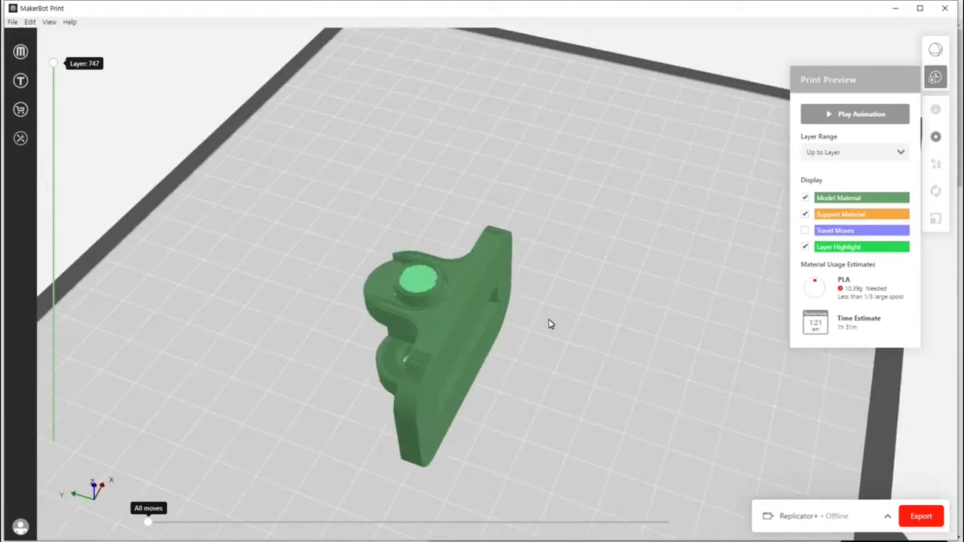
{"action": "left_click", "coordinate": [935, 50]}
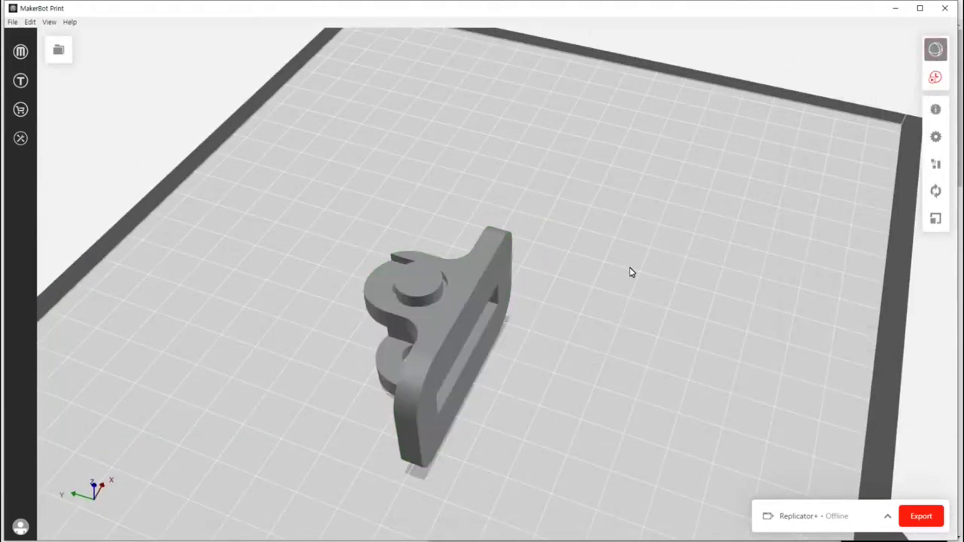
- Select the bracket and shift it on the build plate to X 10 mm, Y -7 mm and Z 27 mm
{"action": "right_click_drag", "start_coordinate": [499, 341], "coordinate": [595, 271]}
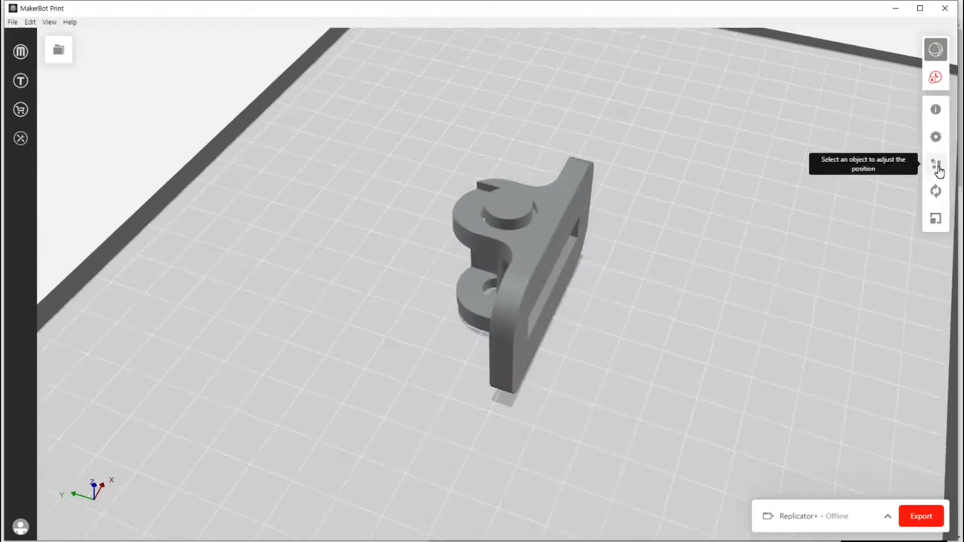
{"action": "left_click", "coordinate": [936, 165]}
{"action": "key", "text": "ctrl+a"}
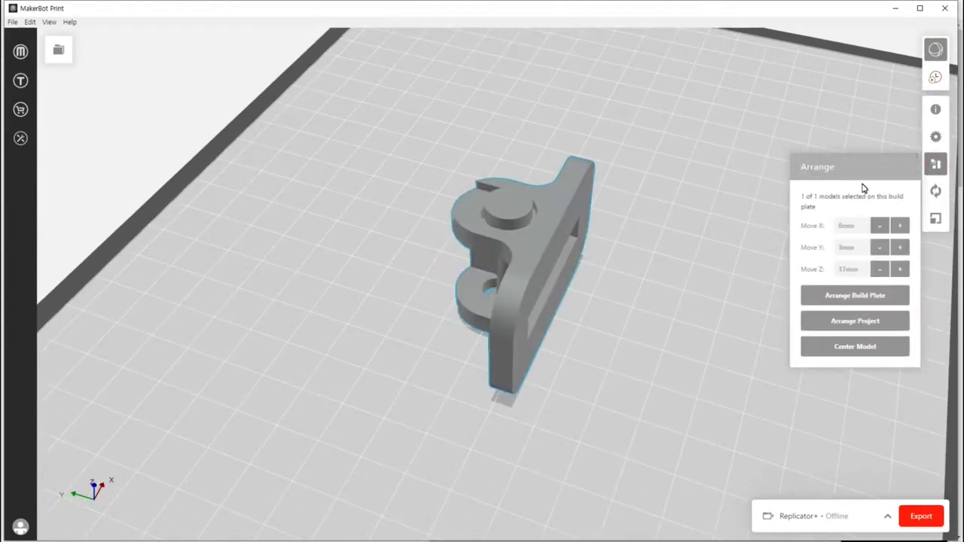
{"action": "left_click", "coordinate": [899, 226]}
{"action": "left_click", "coordinate": [899, 248]}
{"action": "left_click", "coordinate": [880, 248]}
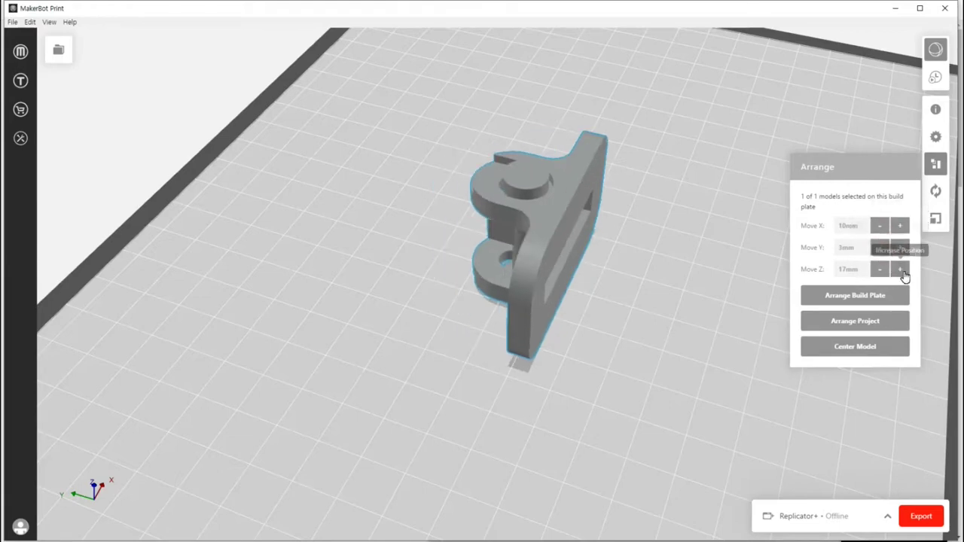
{"action": "left_click", "coordinate": [901, 269]}
{"action": "left_click", "coordinate": [880, 269]}
{"action": "left_click", "coordinate": [899, 269]}
{"action": "left_click", "coordinate": [880, 247]}
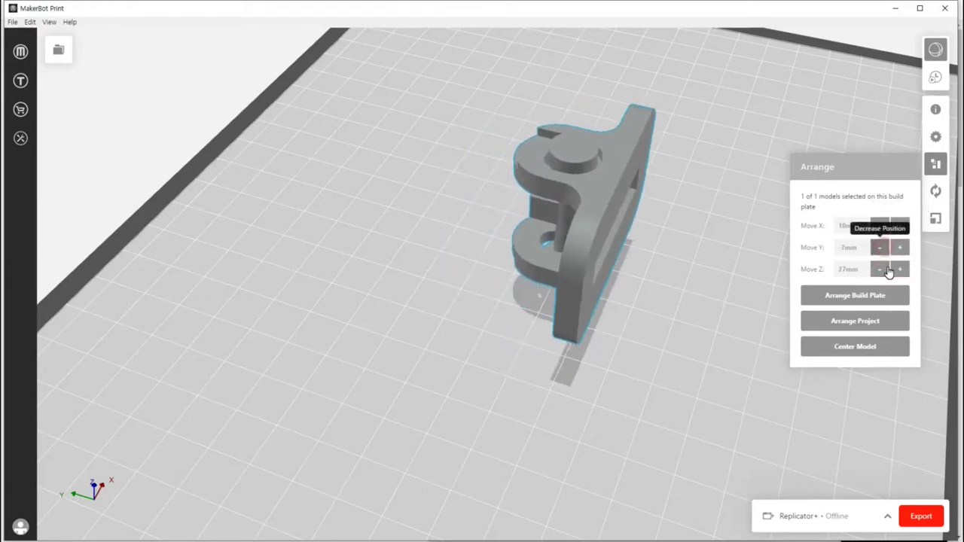
- Move the bracket back to X 0 mm, Y 3 mm and Z 17 mm
{"action": "left_click", "coordinate": [882, 269]}
{"action": "left_click", "coordinate": [899, 269]}
{"action": "left_click", "coordinate": [880, 269]}
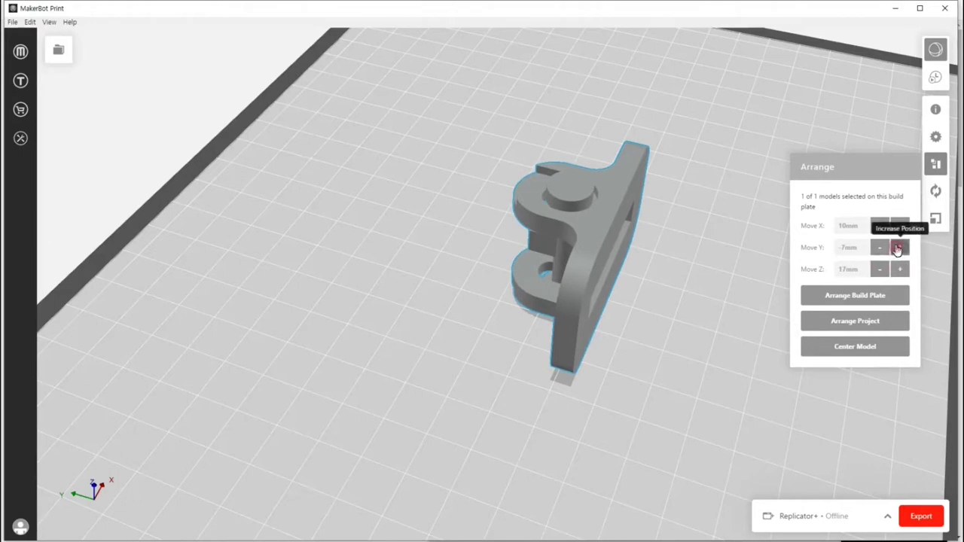
{"action": "left_click", "coordinate": [899, 248]}
{"action": "left_click", "coordinate": [879, 226]}
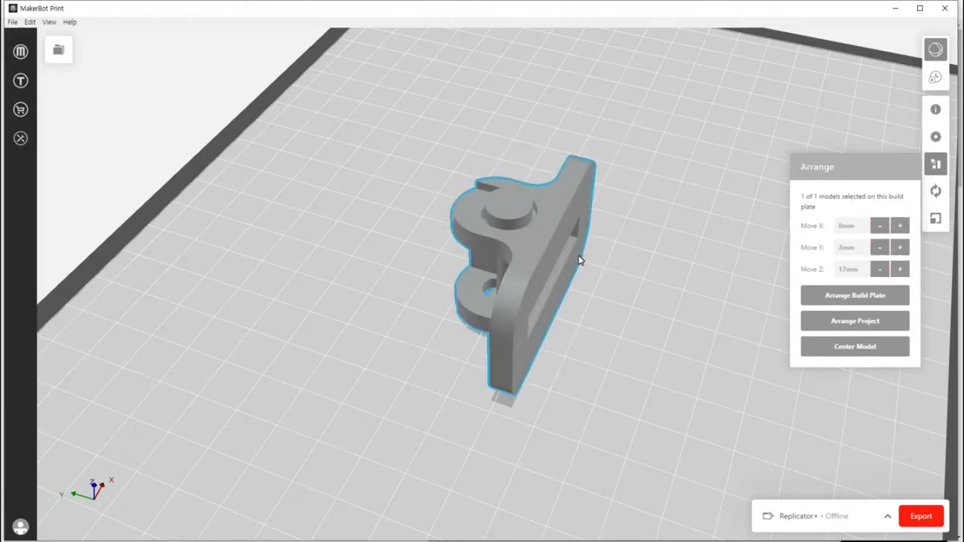
- Move the bracket freehand across the build plate, and center the model again
{"action": "scroll", "coordinate": [588, 266], "scroll_direction": "down", "scroll_amount": 2}
{"action": "scroll", "coordinate": [580, 272], "scroll_direction": "down", "scroll_amount": 2}
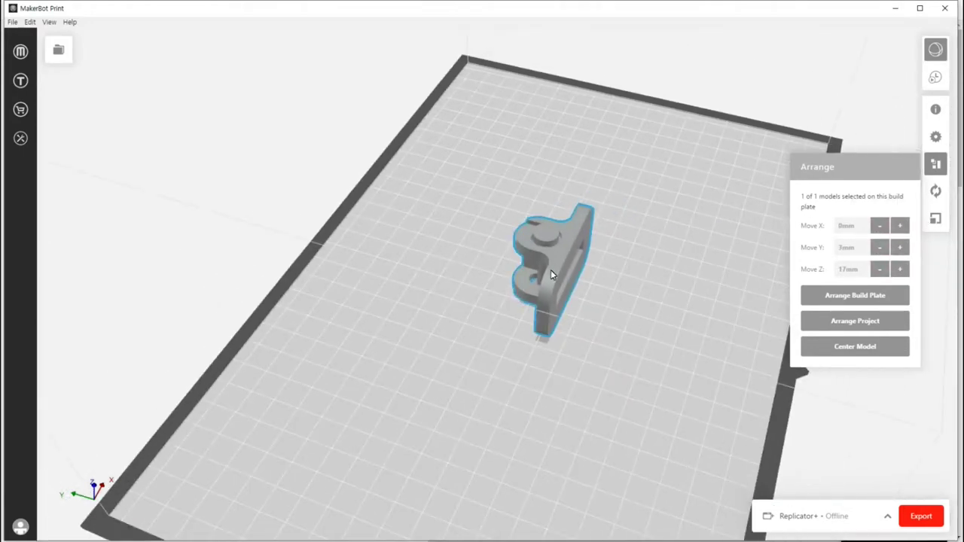
{"action": "left_click_drag", "start_coordinate": [551, 273], "coordinate": [575, 296]}
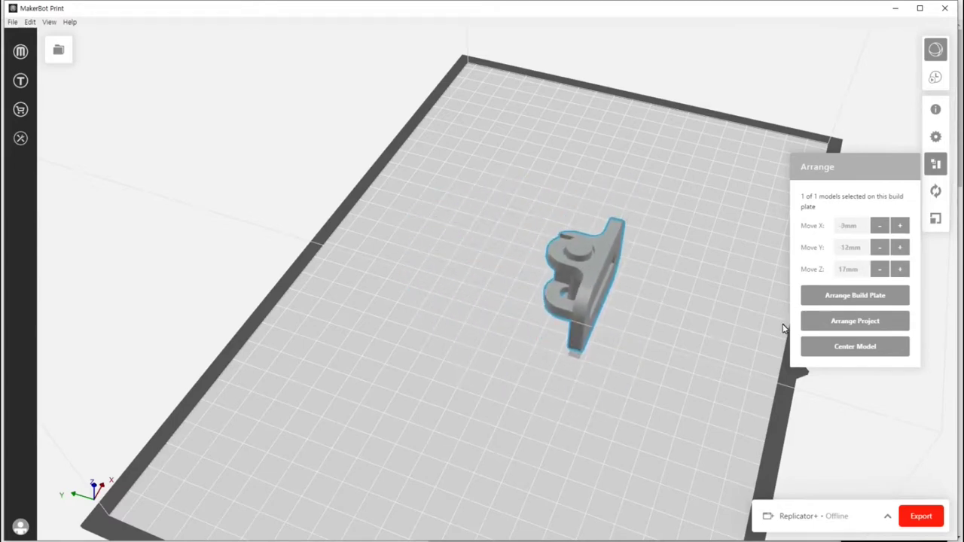
{"action": "left_click", "coordinate": [864, 357]}
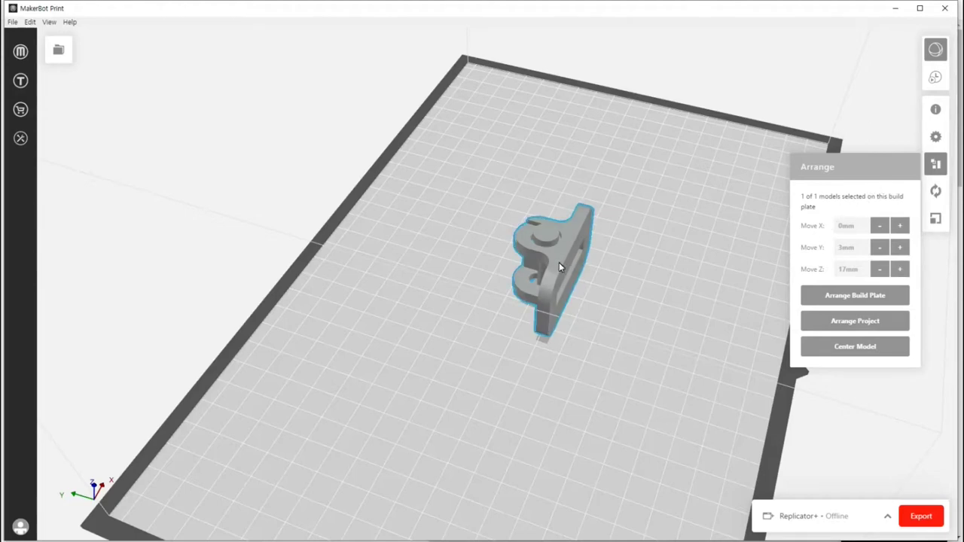
- Paste three additional copies of the bracket onto the build plate
{"action": "key", "text": "ctrl+v"}
{"action": "key", "text": "ctrl+v"}
{"action": "key", "text": "ctrl+v"}
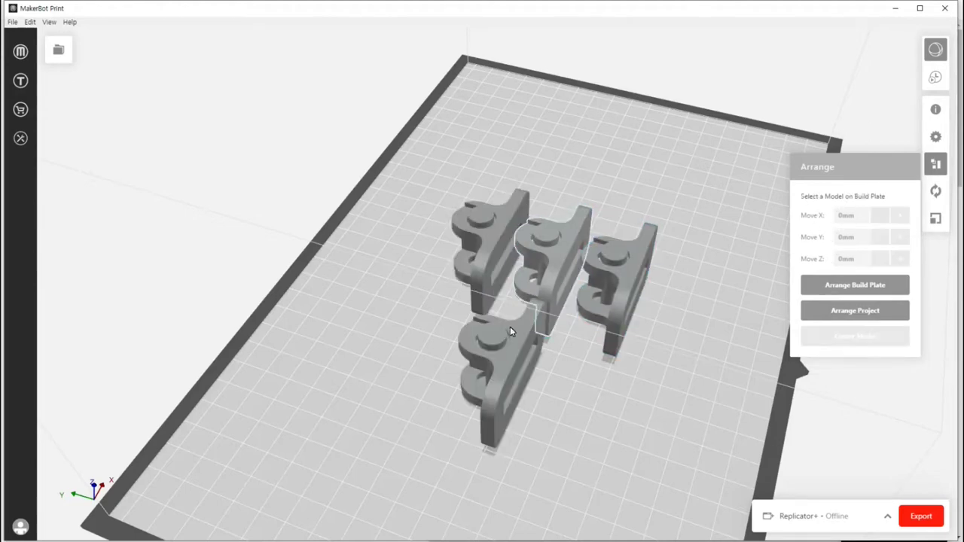
- Spread the four brackets freehand across the build plate, and arrange the build plate automatically
{"action": "left_click_drag", "start_coordinate": [502, 359], "coordinate": [464, 363]}
{"action": "left_click_drag", "start_coordinate": [464, 364], "coordinate": [374, 318]}
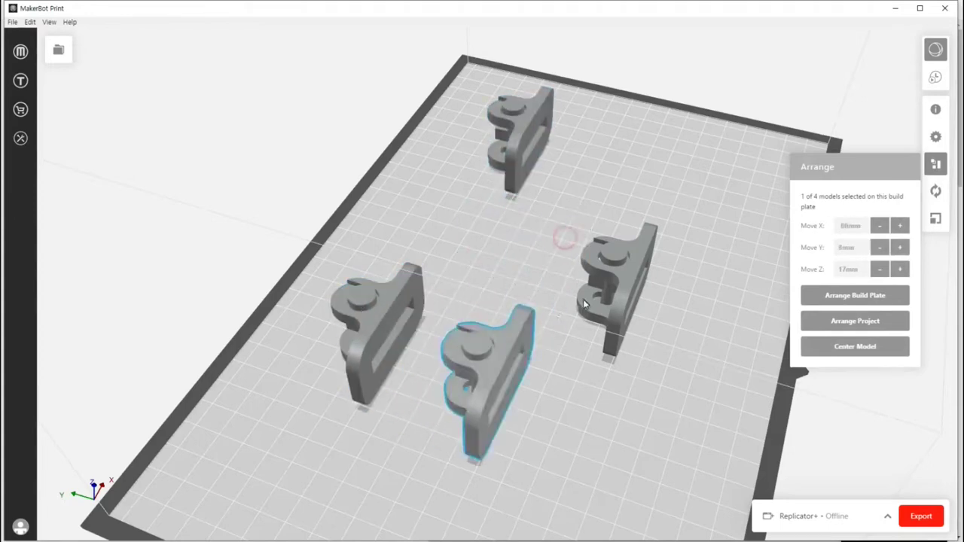
{"action": "left_click_drag", "start_coordinate": [583, 304], "coordinate": [640, 254]}
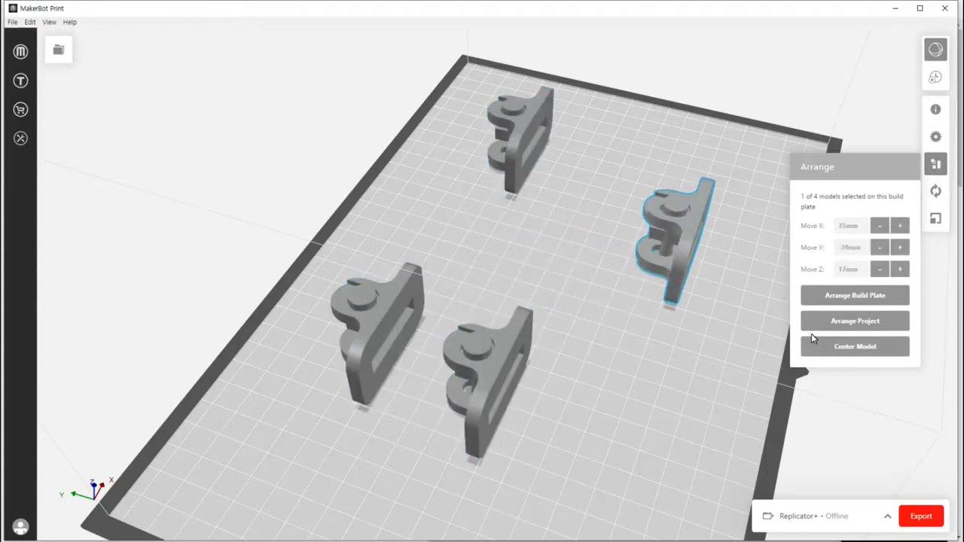
{"action": "left_click", "coordinate": [868, 305]}
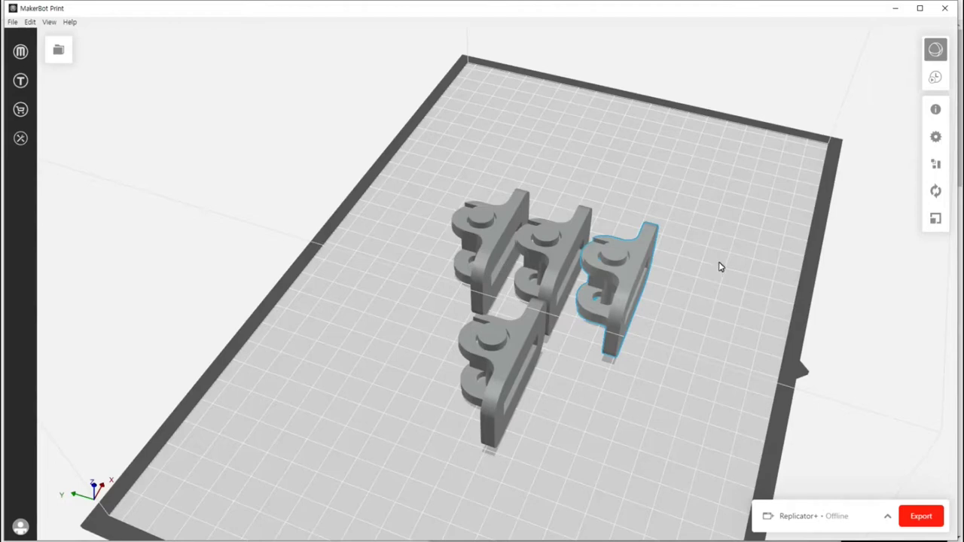
- Select the three brackets in the rear row and delete them, leaving out the front bracket
{"action": "left_click", "coordinate": [498, 342], "text": "ctrl"}
{"action": "left_click", "coordinate": [490, 266], "text": "ctrl"}
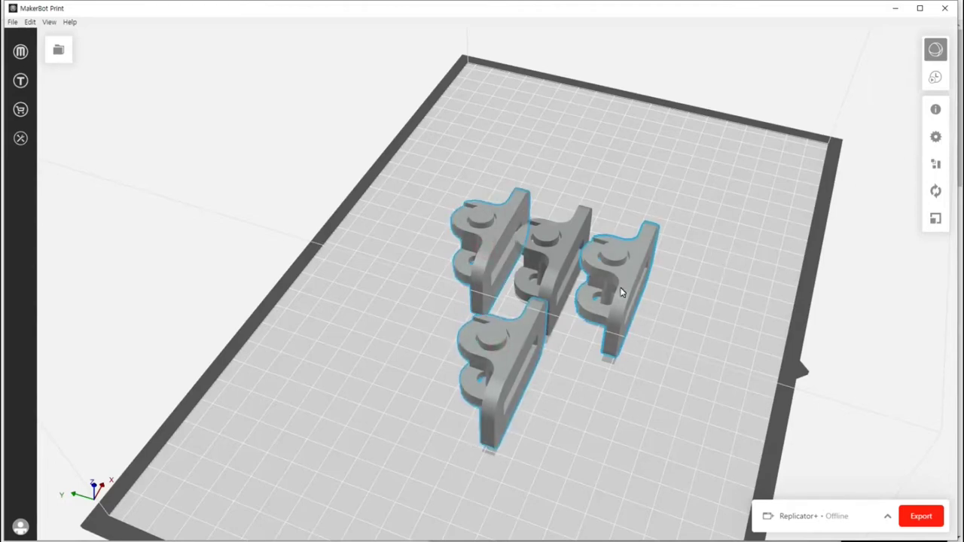
{"action": "left_click", "coordinate": [523, 333], "text": "ctrl"}
{"action": "left_click", "coordinate": [530, 338], "text": "ctrl"}
{"action": "left_click", "coordinate": [615, 276], "text": "ctrl"}
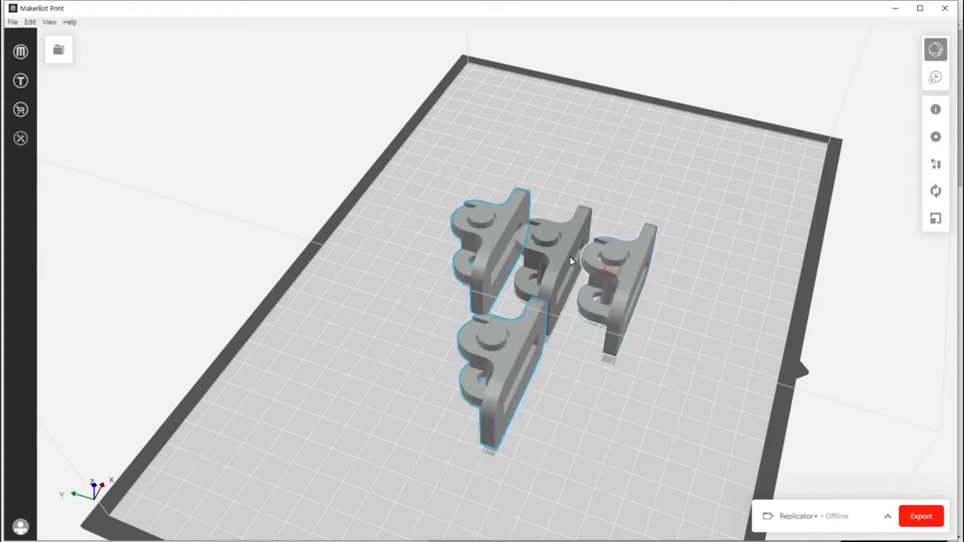
{"action": "left_click", "coordinate": [567, 261], "text": "ctrl"}
{"action": "left_click", "coordinate": [469, 252], "text": "ctrl"}
{"action": "left_click", "coordinate": [487, 249], "text": "ctrl"}
{"action": "left_click", "coordinate": [581, 302], "text": "ctrl"}
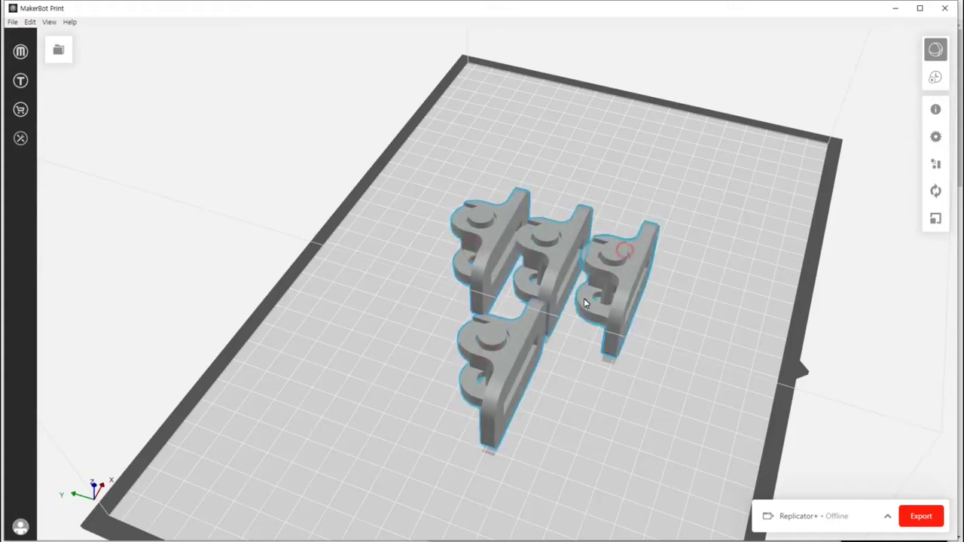
{"action": "left_click", "coordinate": [487, 365], "text": "ctrl"}
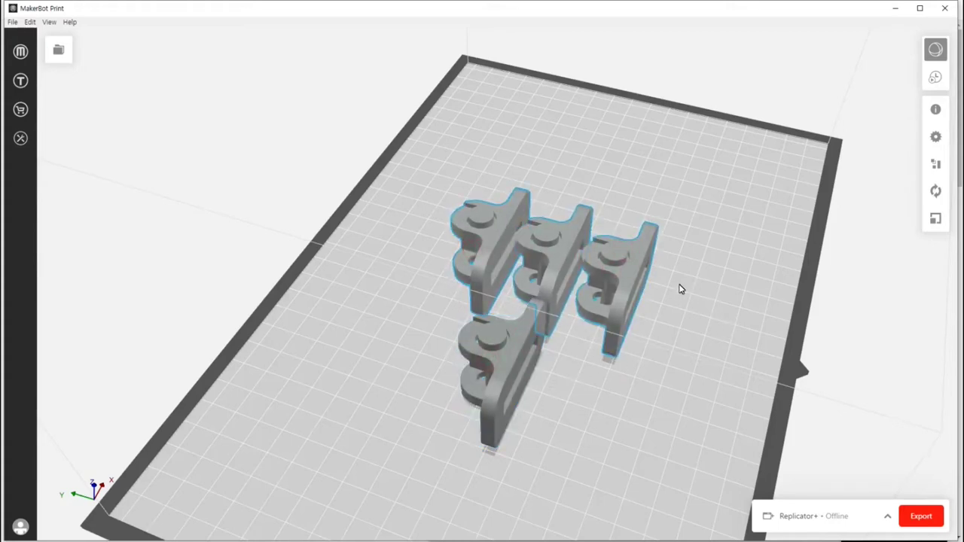
{"action": "key", "text": "Delete"}
- Check the actions available for the remaining bracket, and keep it without applying any of them
{"action": "left_click", "coordinate": [528, 341]}
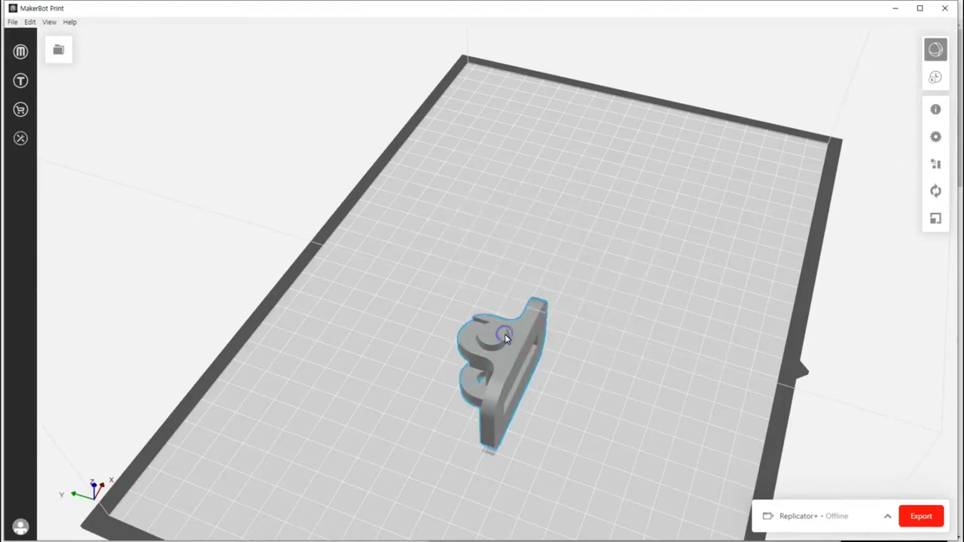
{"action": "right_click", "coordinate": [506, 339]}
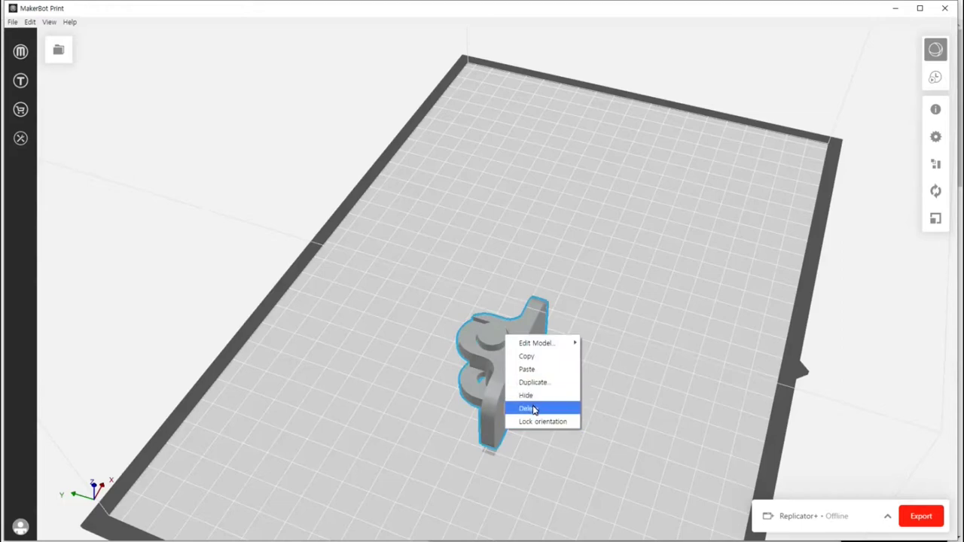
{"action": "left_click", "coordinate": [624, 324]}
{"action": "left_click", "coordinate": [521, 332]}
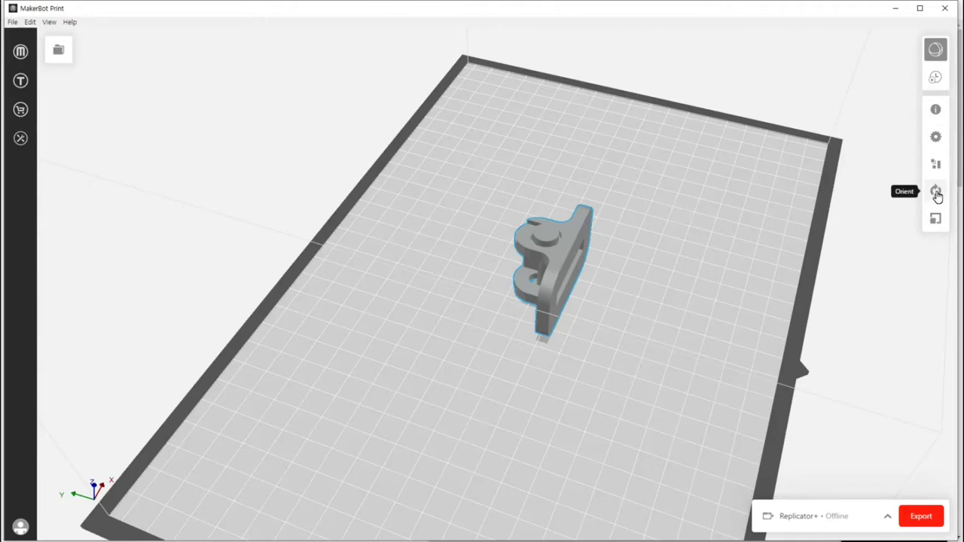
- Use Place Face on Build Plates to orient the bracket's upper rounded face to the Bottom plane
{"action": "left_click", "coordinate": [937, 192]}
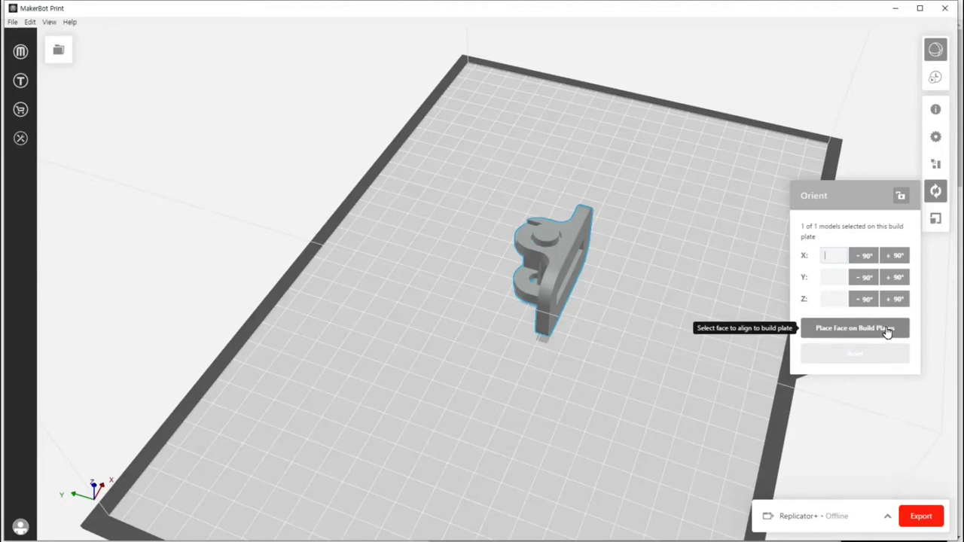
{"action": "left_click", "coordinate": [840, 334]}
{"action": "left_click", "coordinate": [861, 332]}
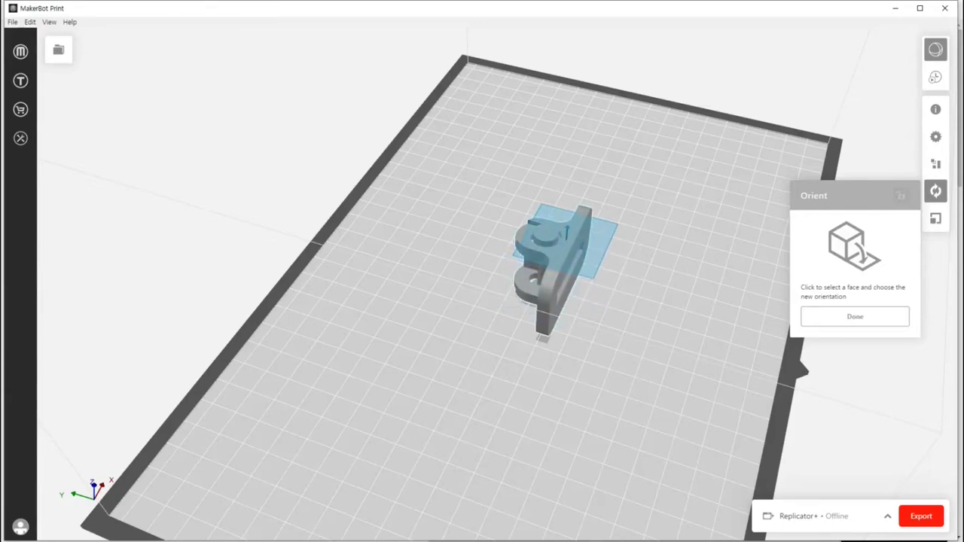
{"action": "left_click", "coordinate": [550, 236]}
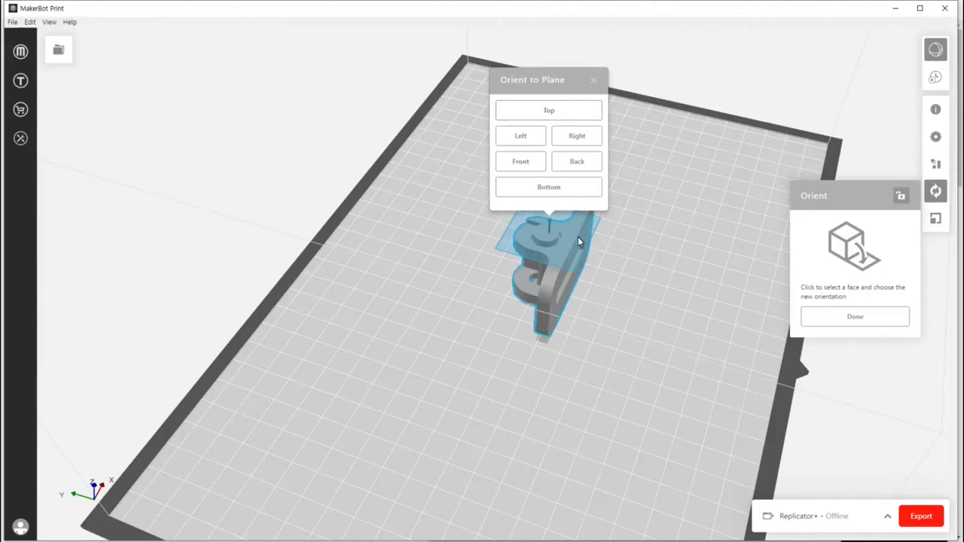
{"action": "left_click", "coordinate": [576, 194]}
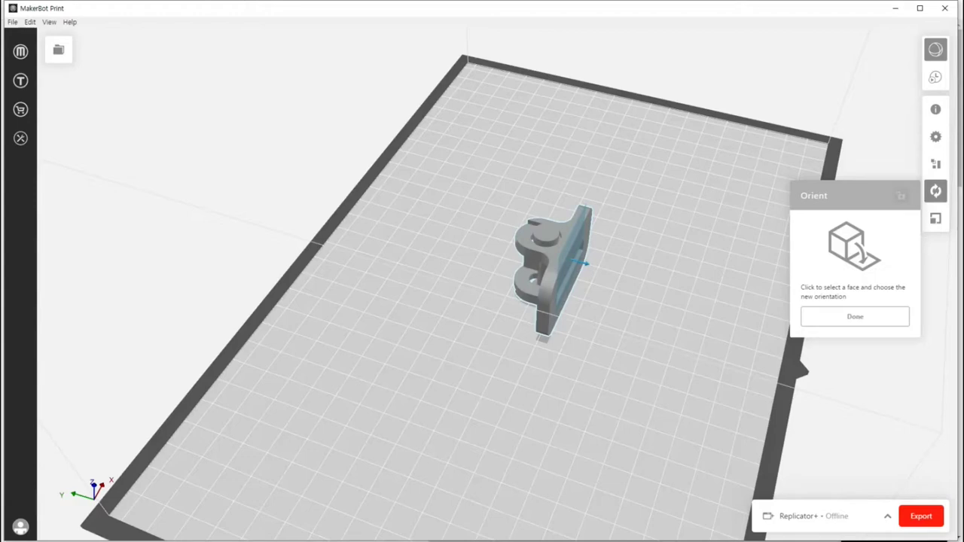
- Try orienting the bracket's slotted outer face to the Bottom plane, and restore its upright orientation
{"action": "right_click_drag", "start_coordinate": [589, 323], "coordinate": [542, 293]}
{"action": "scroll", "coordinate": [544, 292], "scroll_direction": "up", "scroll_amount": 4}
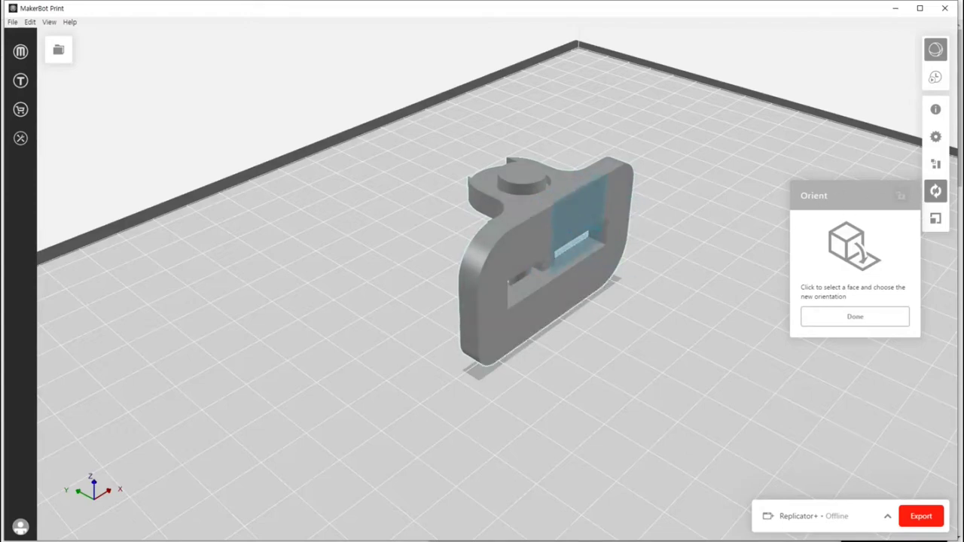
{"action": "left_click", "coordinate": [556, 220]}
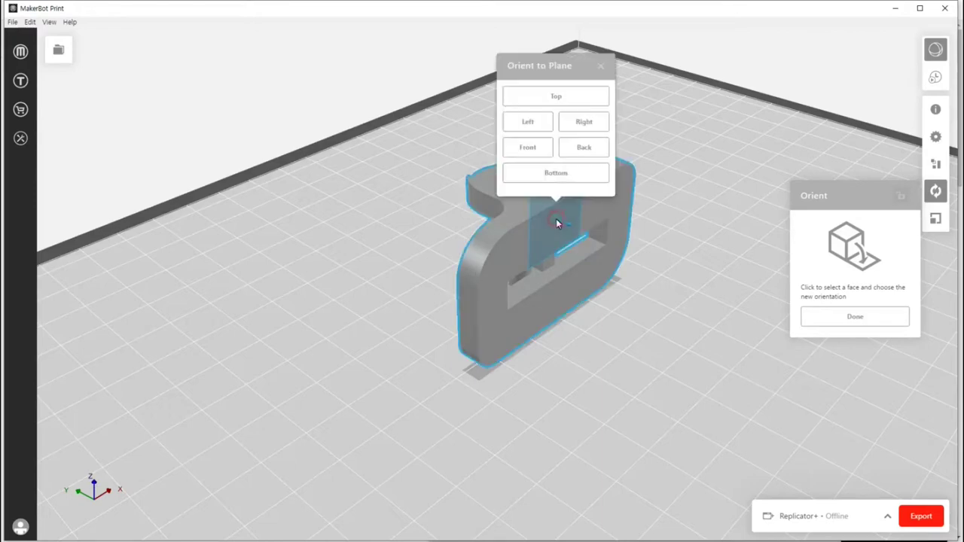
{"action": "left_click", "coordinate": [566, 179]}
{"action": "middle_click_drag", "start_coordinate": [467, 403], "coordinate": [580, 431]}
{"action": "right_click_drag", "start_coordinate": [596, 415], "coordinate": [450, 346]}
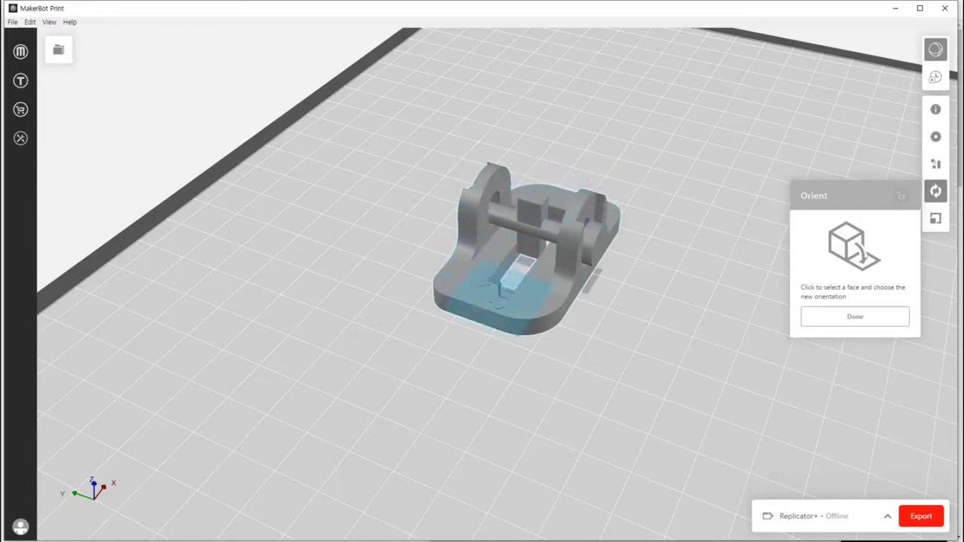
{"action": "scroll", "coordinate": [609, 314], "scroll_direction": "down", "scroll_amount": 3}
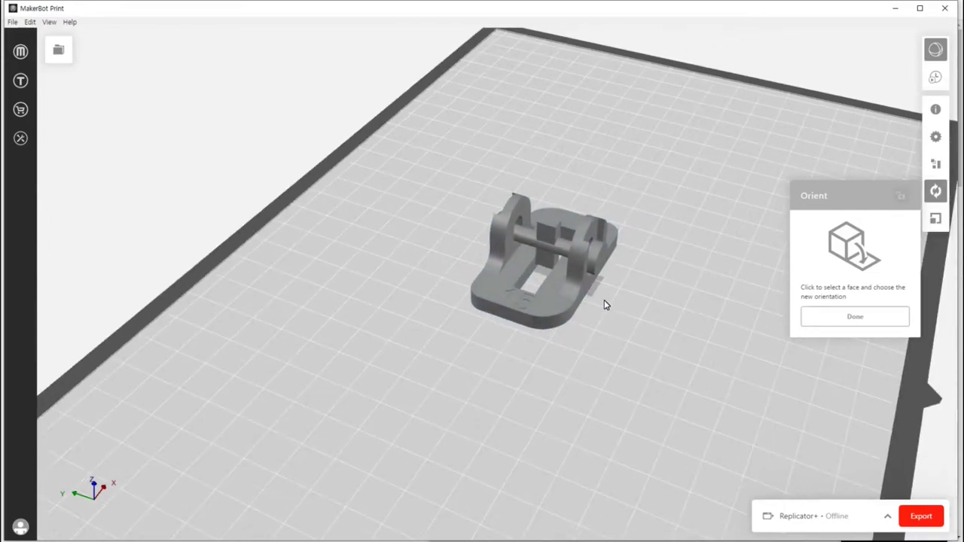
{"action": "left_click", "coordinate": [604, 304]}
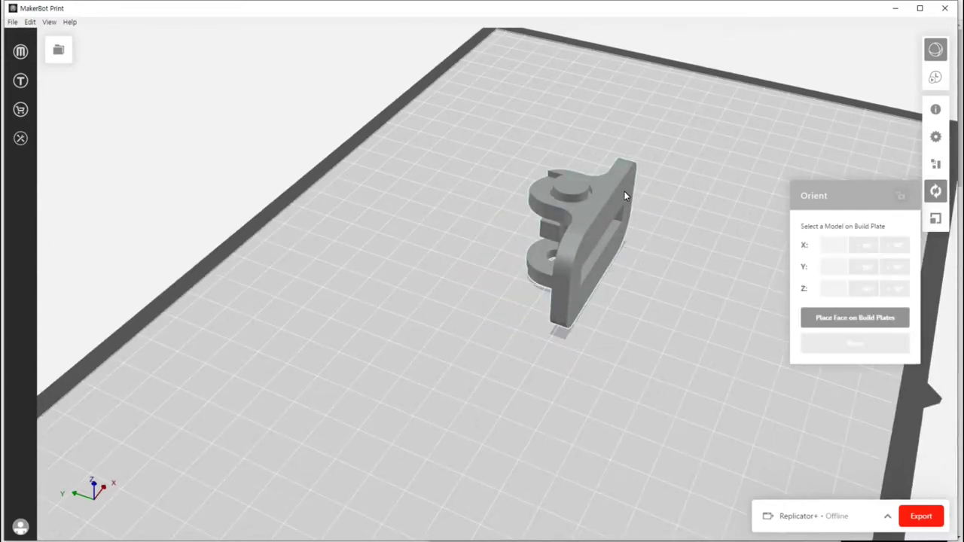
- Lay the upright bracket flat with Place Face on Build Plates, orienting its slotted outer face to Bottom
{"action": "middle_click_drag", "start_coordinate": [623, 192], "coordinate": [607, 252]}
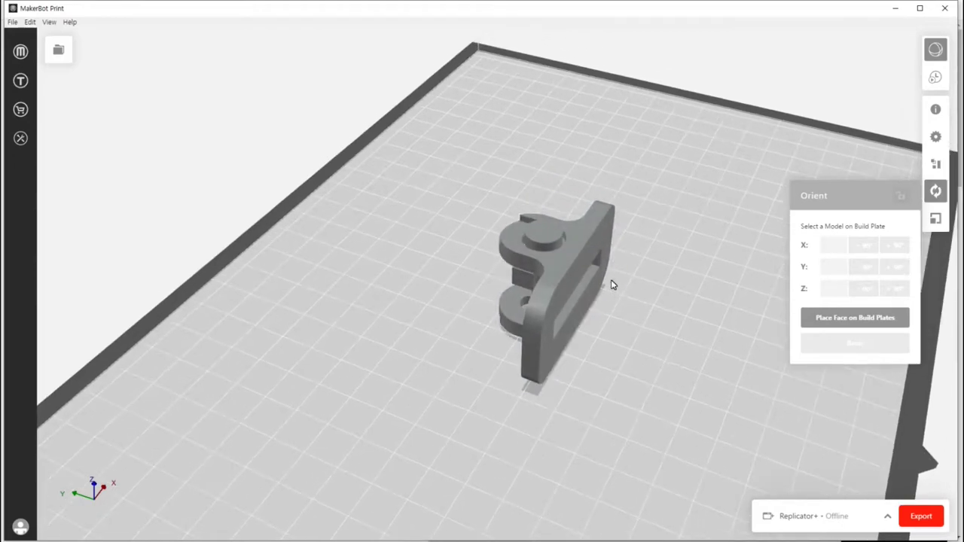
{"action": "left_click", "coordinate": [877, 319]}
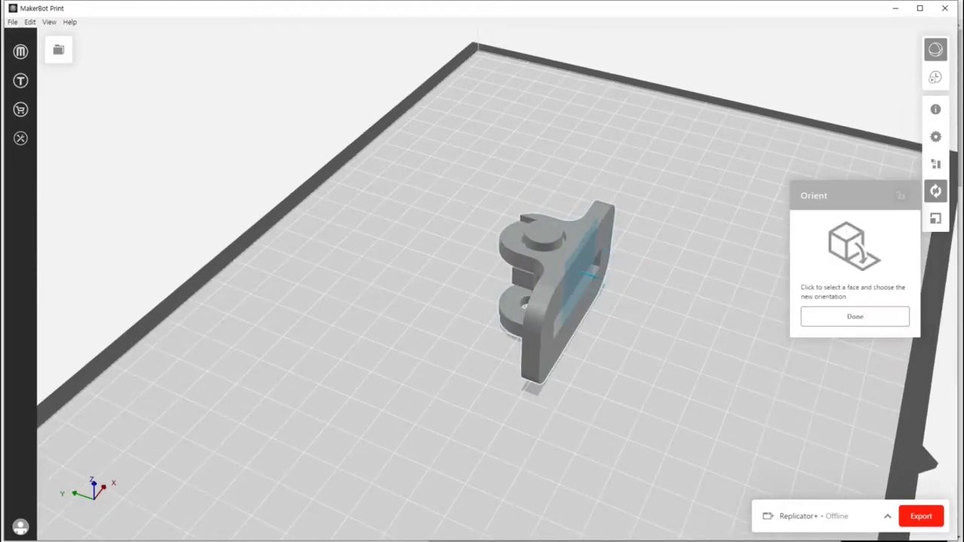
{"action": "left_click", "coordinate": [579, 272]}
{"action": "left_click", "coordinate": [575, 228]}
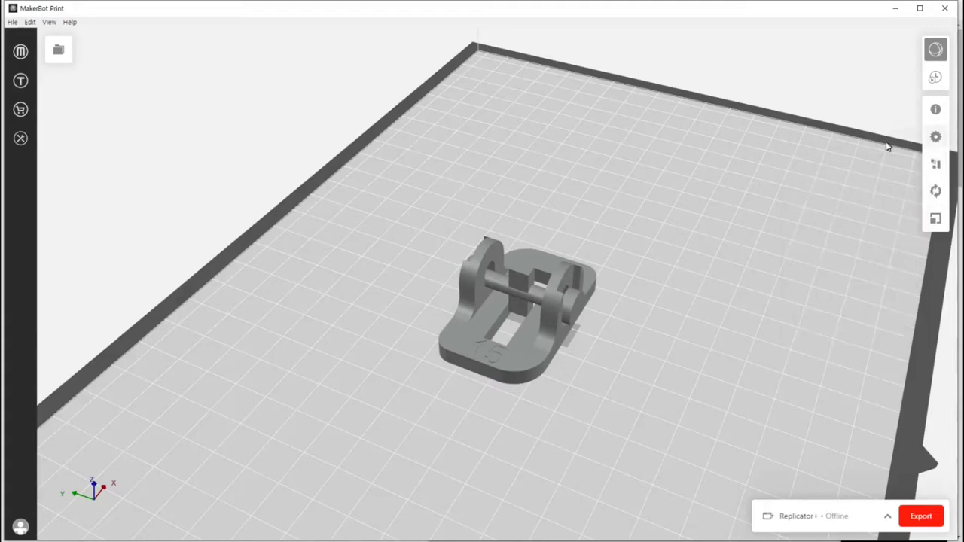
- Automatically arrange the reoriented bracket on the build plate
{"action": "left_click", "coordinate": [935, 166]}
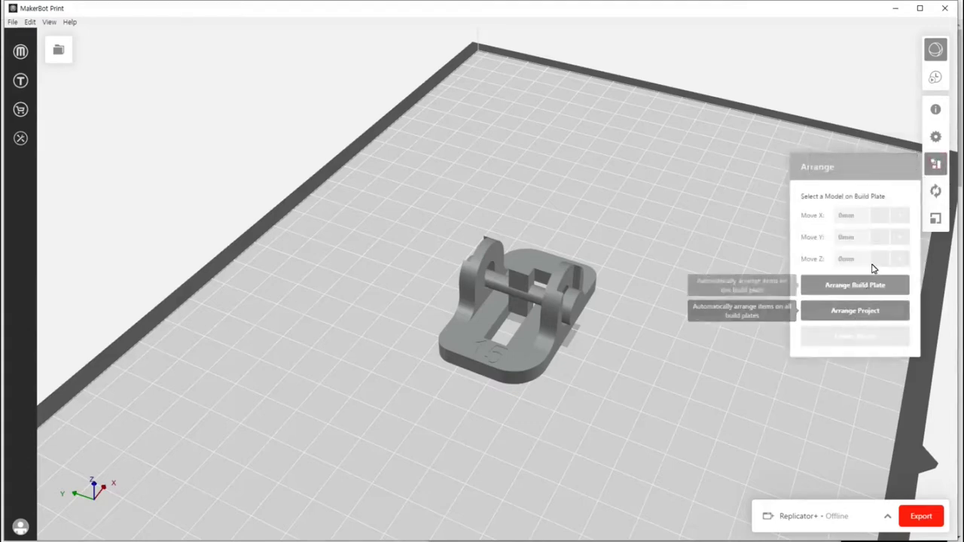
{"action": "left_click", "coordinate": [849, 286]}
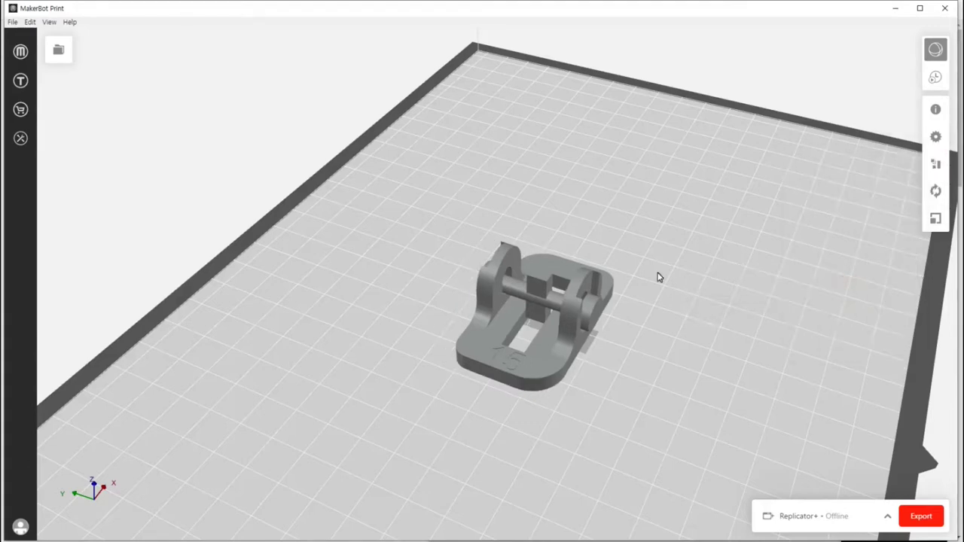
{"action": "scroll", "coordinate": [600, 378], "scroll_direction": "down", "scroll_amount": 2}
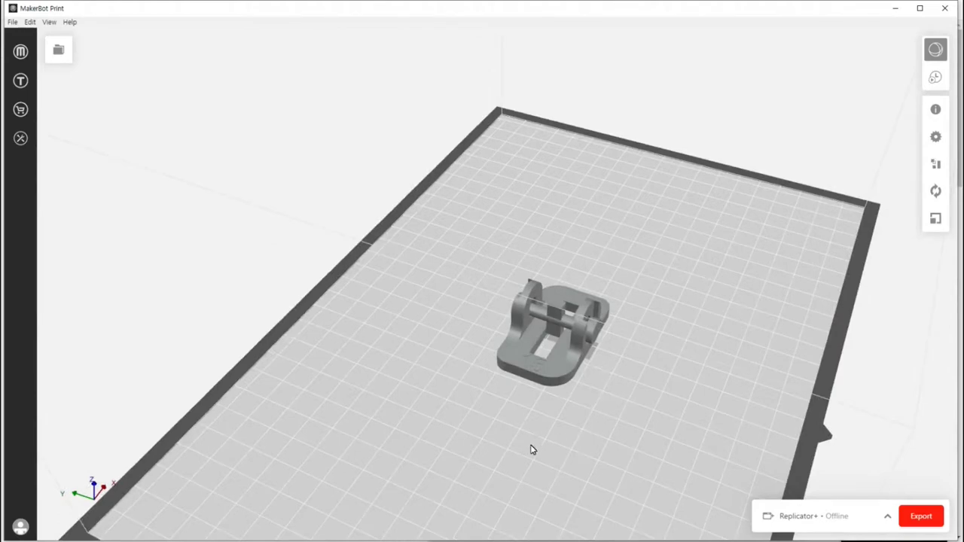
- Generate the print preview of the flat-lying bracket and scrub through its layers up to layer 695
{"action": "right_click_drag", "start_coordinate": [665, 401], "coordinate": [583, 388]}
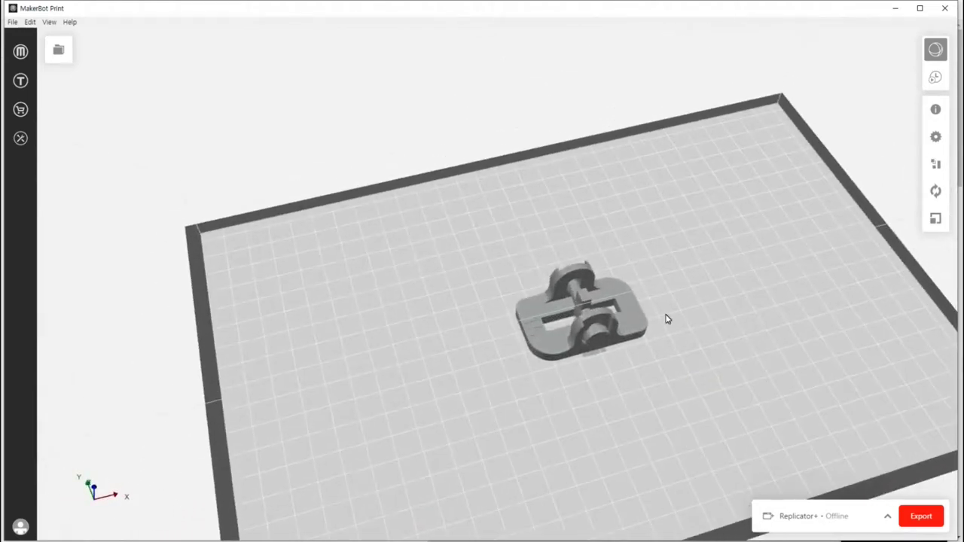
{"action": "right_click_drag", "start_coordinate": [670, 409], "coordinate": [652, 368]}
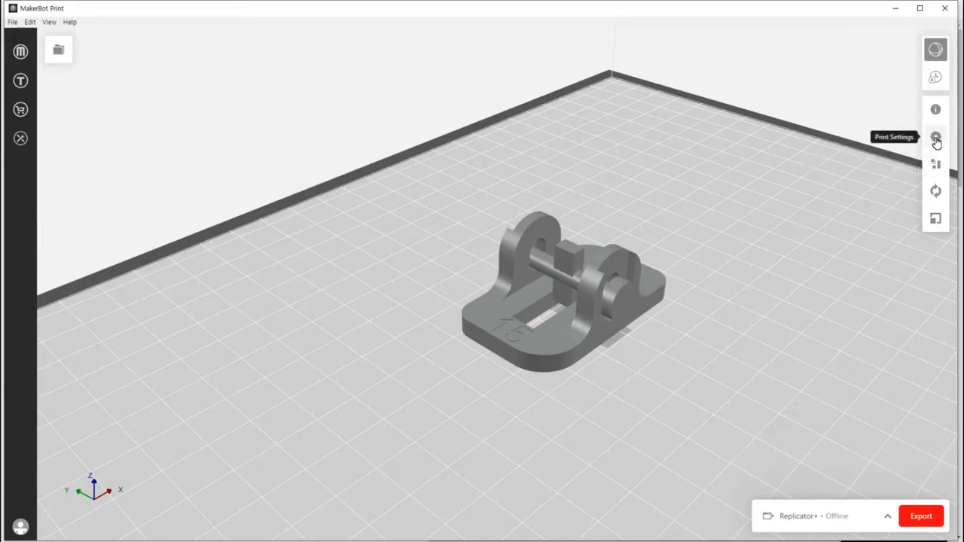
{"action": "left_click", "coordinate": [936, 79]}
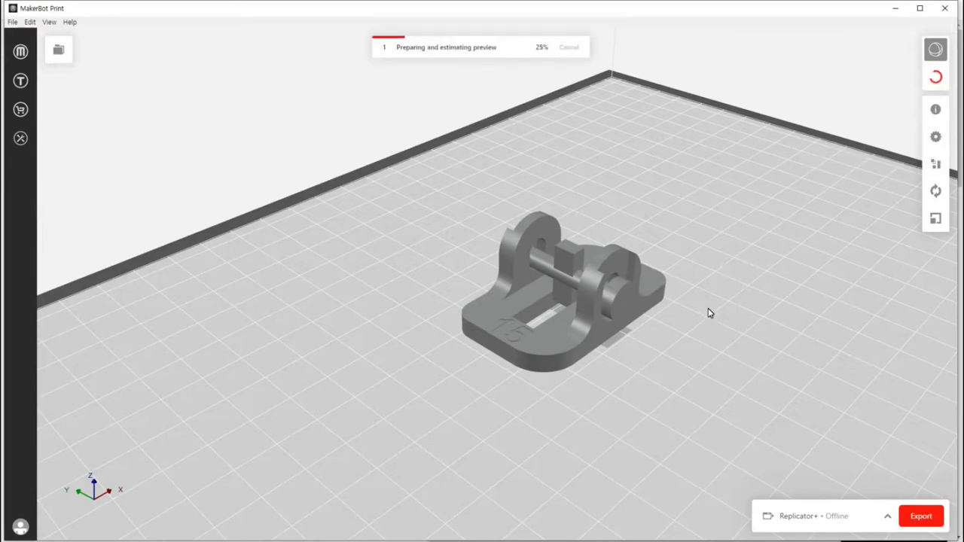
{"action": "left_click_drag", "start_coordinate": [53, 253], "coordinate": [52, 70]}
{"action": "left_click_drag", "start_coordinate": [53, 121], "coordinate": [53, 412]}
{"action": "left_click_drag", "start_coordinate": [51, 357], "coordinate": [49, 64]}
- Examine the support material around the bracket's cross rod and rounded lugs from several angles in the print preview
{"action": "scroll", "coordinate": [424, 316], "scroll_direction": "up", "scroll_amount": 2}
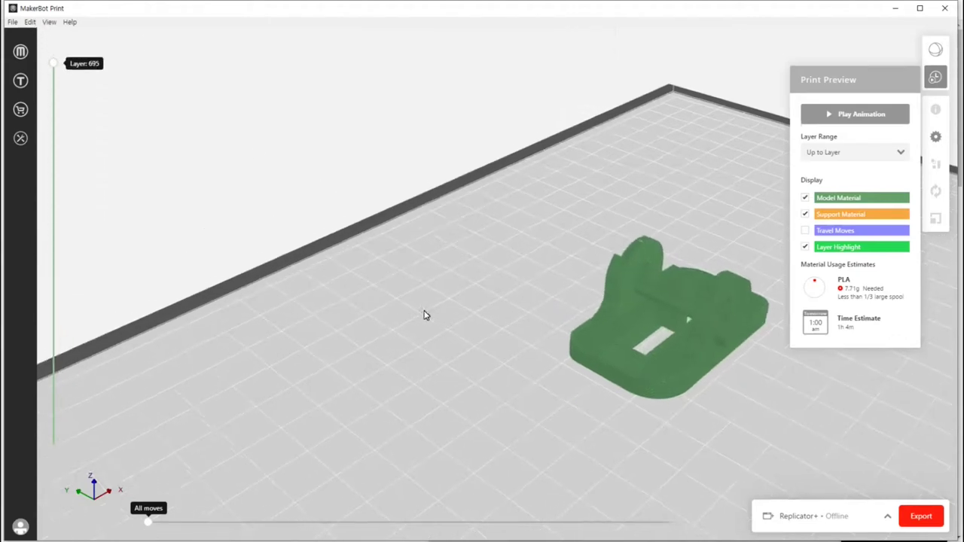
{"action": "middle_click_drag", "start_coordinate": [424, 311], "coordinate": [381, 301]}
{"action": "right_click_drag", "start_coordinate": [408, 311], "coordinate": [531, 330]}
{"action": "middle_click_drag", "start_coordinate": [551, 282], "coordinate": [548, 291]}
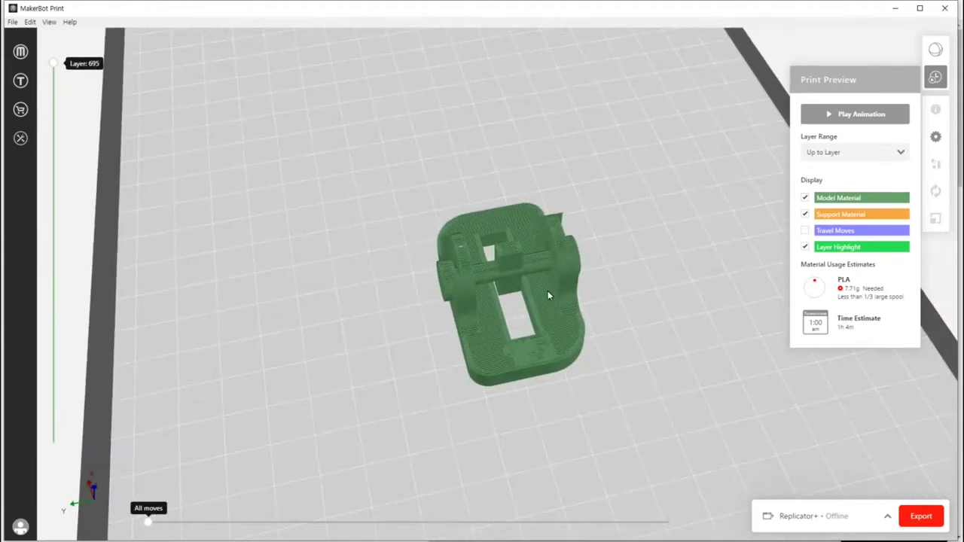
{"action": "scroll", "coordinate": [547, 283], "scroll_direction": "up", "scroll_amount": 3}
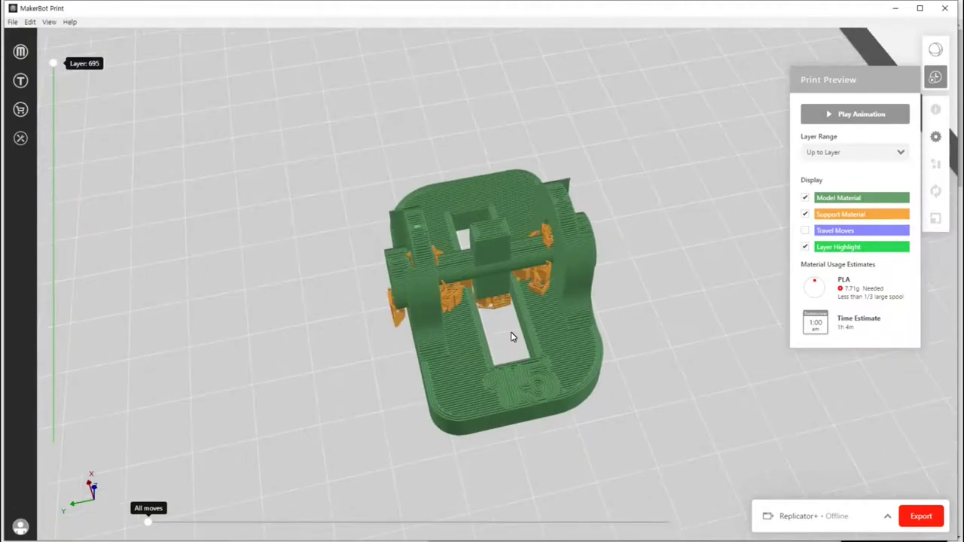
{"action": "right_click_drag", "start_coordinate": [497, 351], "coordinate": [539, 283]}
{"action": "right_click_drag", "start_coordinate": [597, 231], "coordinate": [505, 298]}
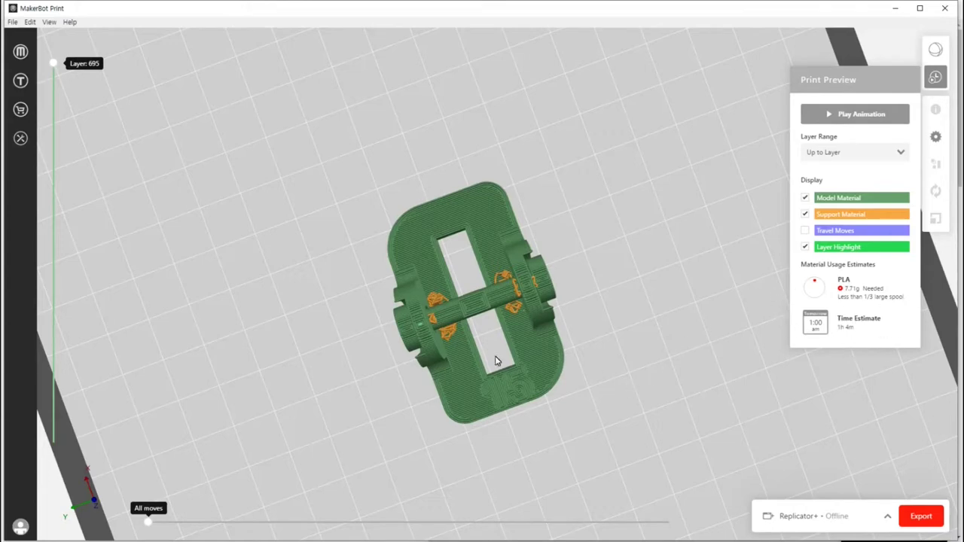
{"action": "right_click_drag", "start_coordinate": [550, 376], "coordinate": [510, 260]}
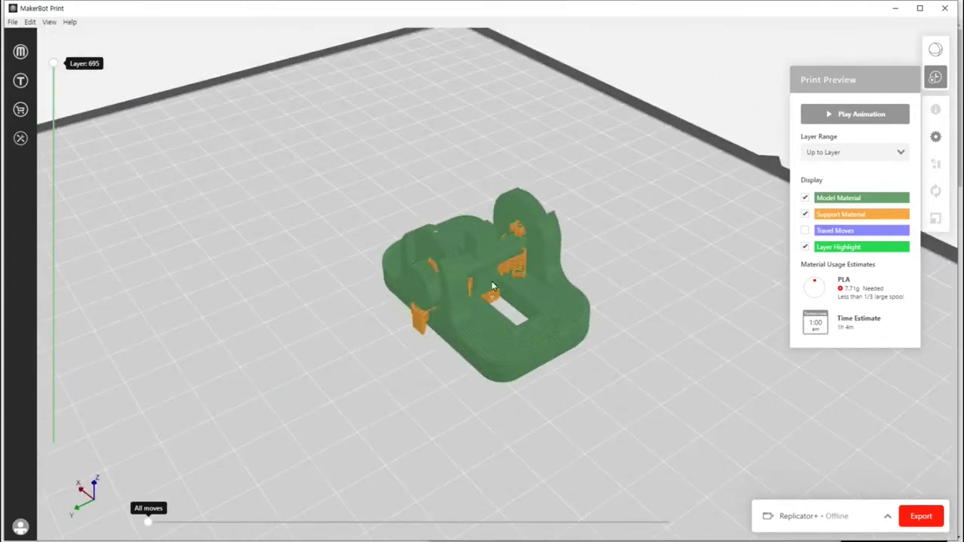
{"action": "right_click_drag", "start_coordinate": [623, 267], "coordinate": [519, 287]}
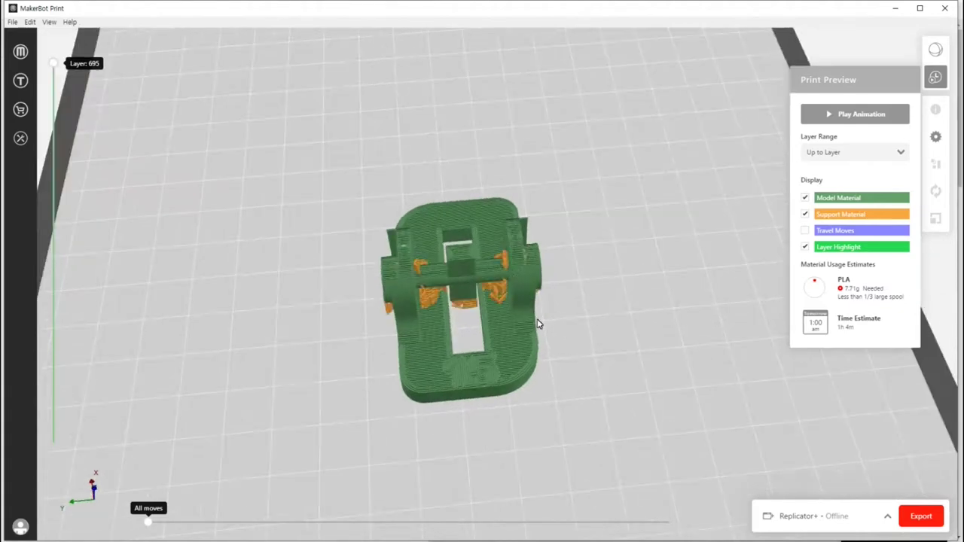
{"action": "right_click_drag", "start_coordinate": [537, 324], "coordinate": [489, 311]}
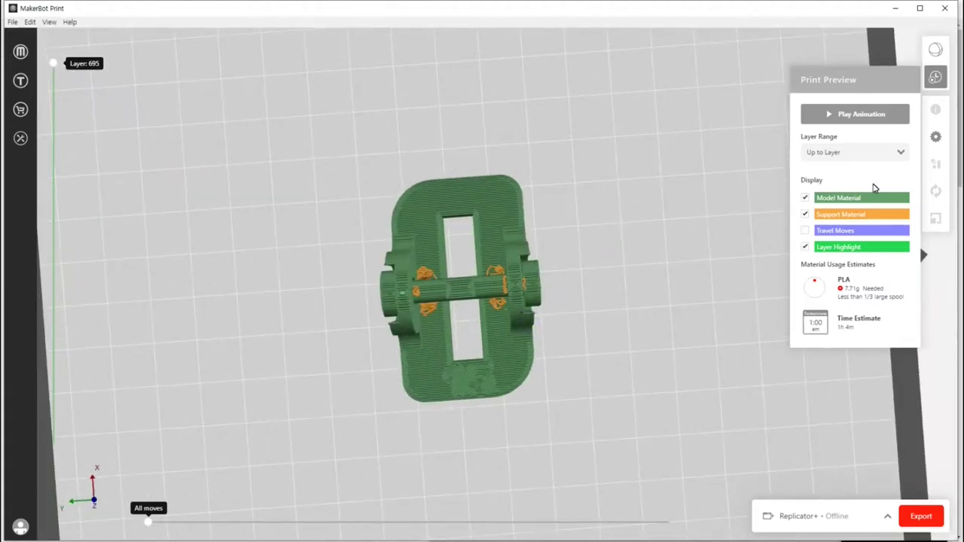
- Review the Support Angle setting under Supports + Bridging in the Balanced mode's custom settings
{"action": "left_click", "coordinate": [935, 138]}
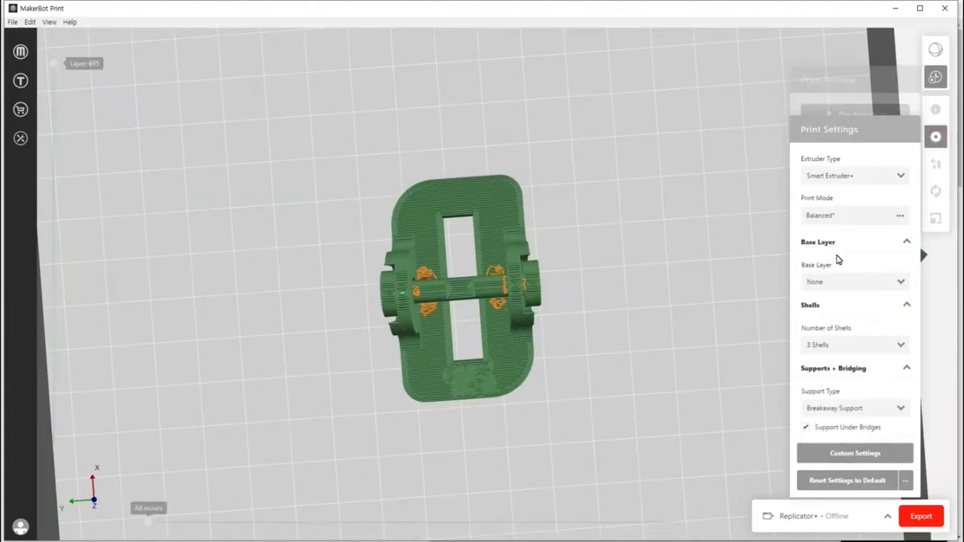
{"action": "left_click", "coordinate": [842, 453]}
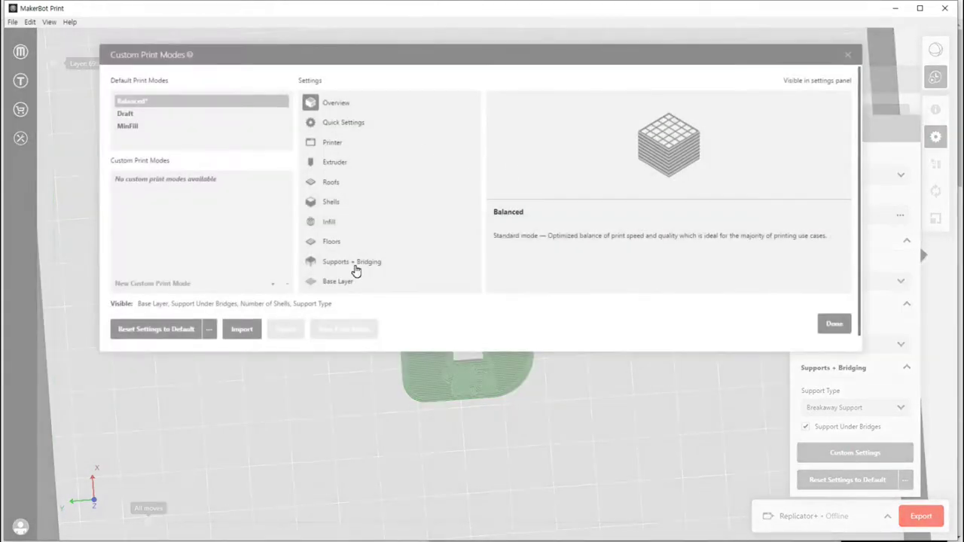
{"action": "left_click", "coordinate": [354, 264]}
{"action": "scroll", "coordinate": [596, 205], "scroll_direction": "down", "scroll_amount": 2}
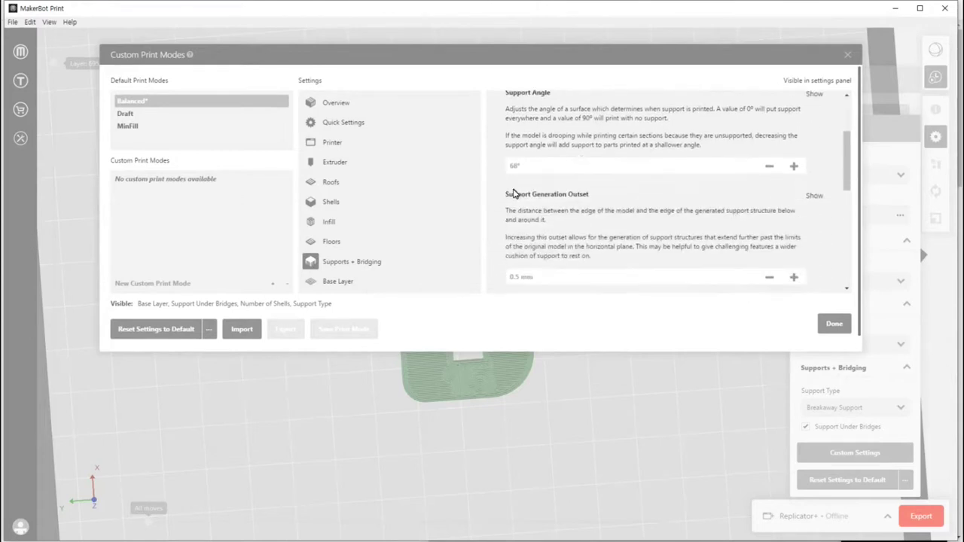
{"action": "scroll", "coordinate": [527, 213], "scroll_direction": "up", "scroll_amount": 1}
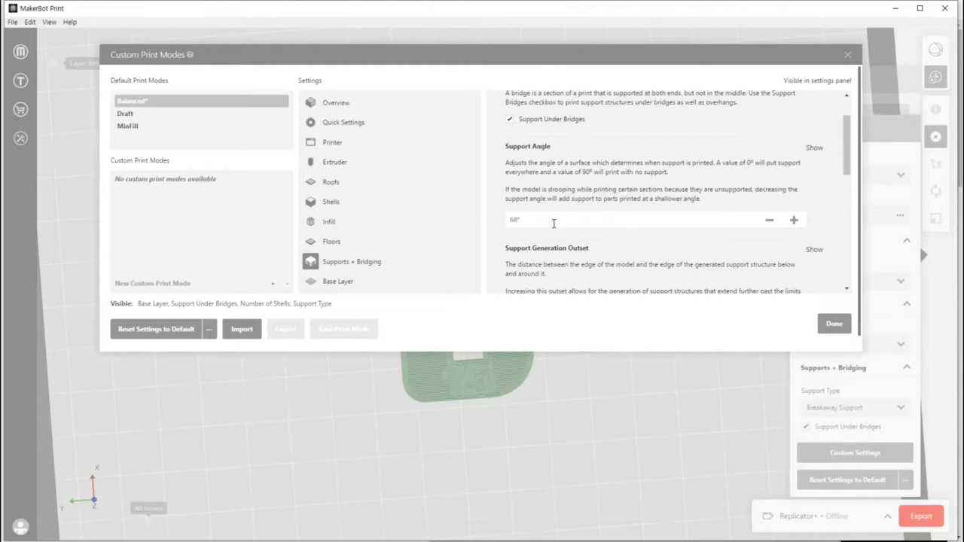
{"action": "scroll", "coordinate": [554, 223], "scroll_direction": "down", "scroll_amount": 1}
{"action": "scroll", "coordinate": [572, 223], "scroll_direction": "up", "scroll_amount": 1}
{"action": "left_click", "coordinate": [536, 218]}
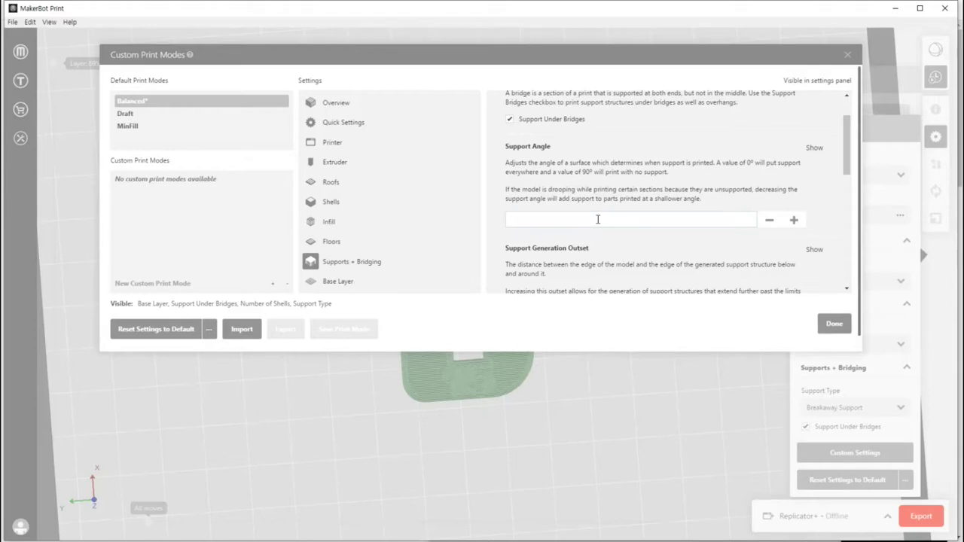
{"action": "left_click", "coordinate": [582, 217]}
{"action": "left_click", "coordinate": [632, 250]}
- Read through the remaining Supports + Bridging settings down to Support Type, and close the custom print modes
{"action": "scroll", "coordinate": [612, 224], "scroll_direction": "down", "scroll_amount": 5}
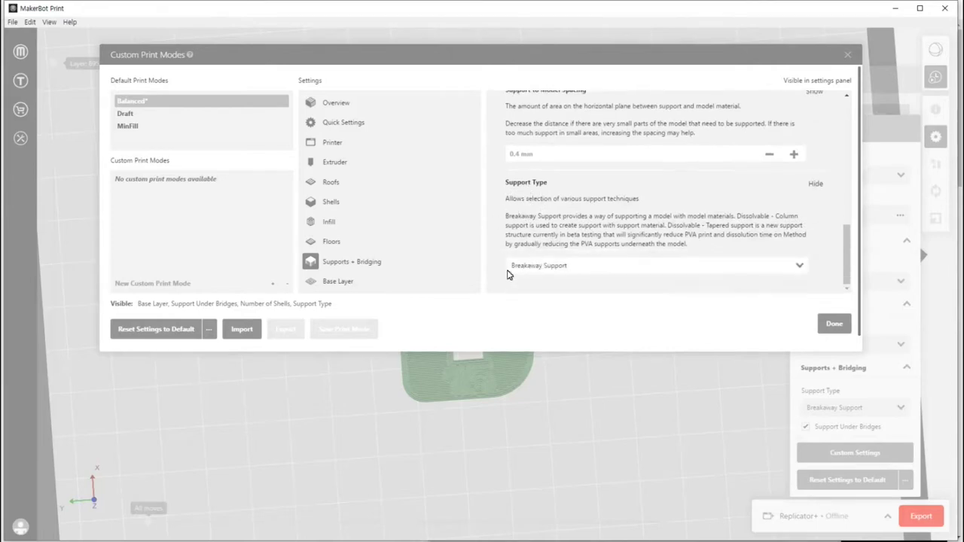
{"action": "scroll", "coordinate": [600, 231], "scroll_direction": "up", "scroll_amount": 5}
{"action": "scroll", "coordinate": [592, 226], "scroll_direction": "down", "scroll_amount": 1}
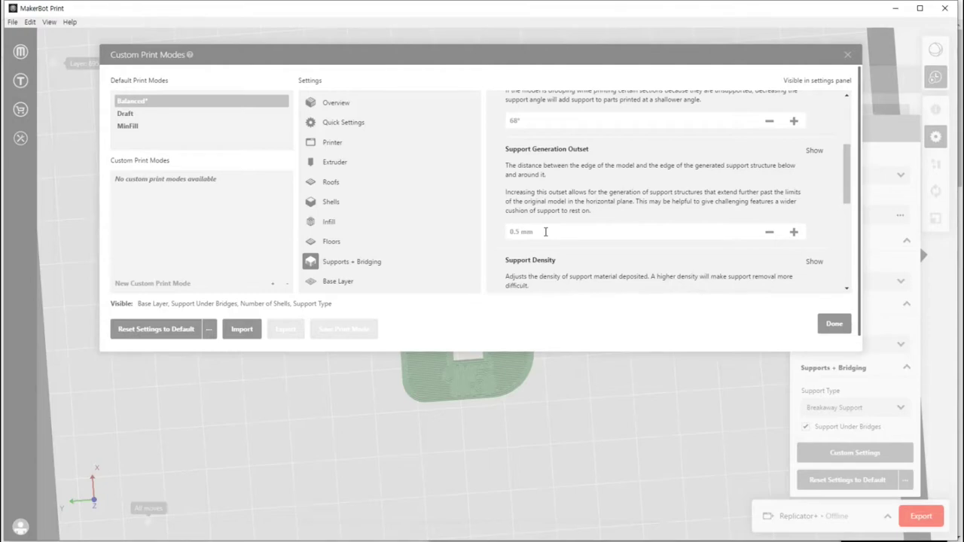
{"action": "left_click", "coordinate": [825, 323]}
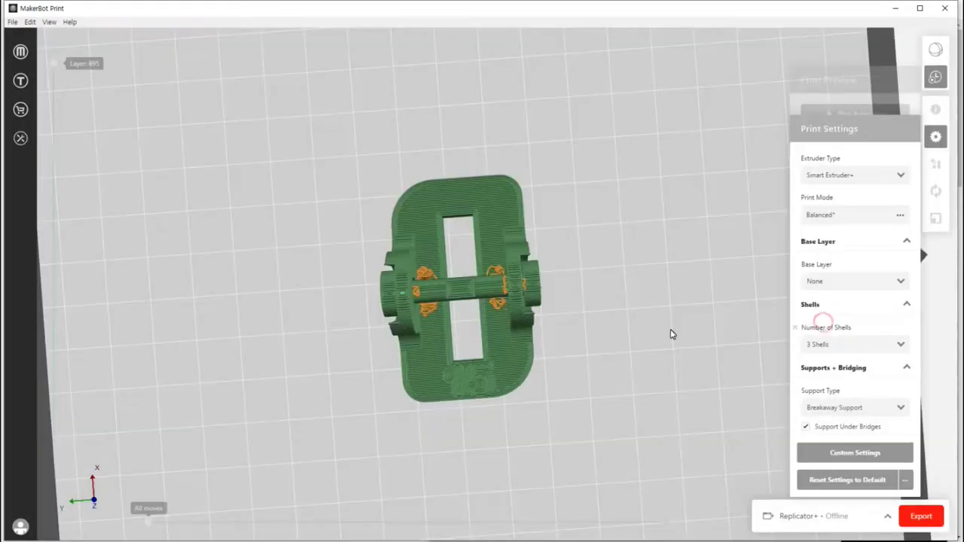
- Stand the bracket upright using Place Face on Build Plates, with the end marked 15 facing down
{"action": "left_click_drag", "start_coordinate": [494, 332], "coordinate": [456, 337]}
{"action": "scroll", "coordinate": [529, 327], "scroll_direction": "up", "scroll_amount": 3}
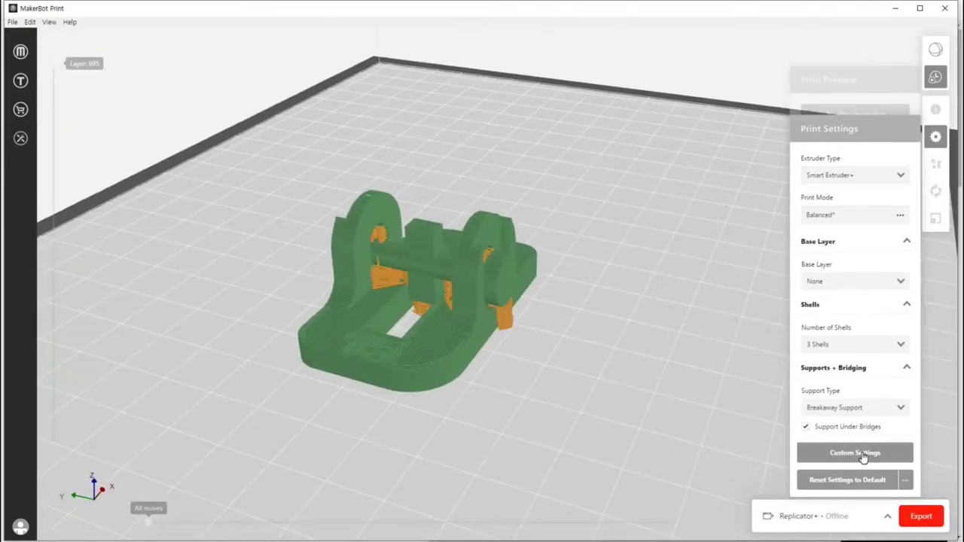
{"action": "left_click", "coordinate": [936, 136]}
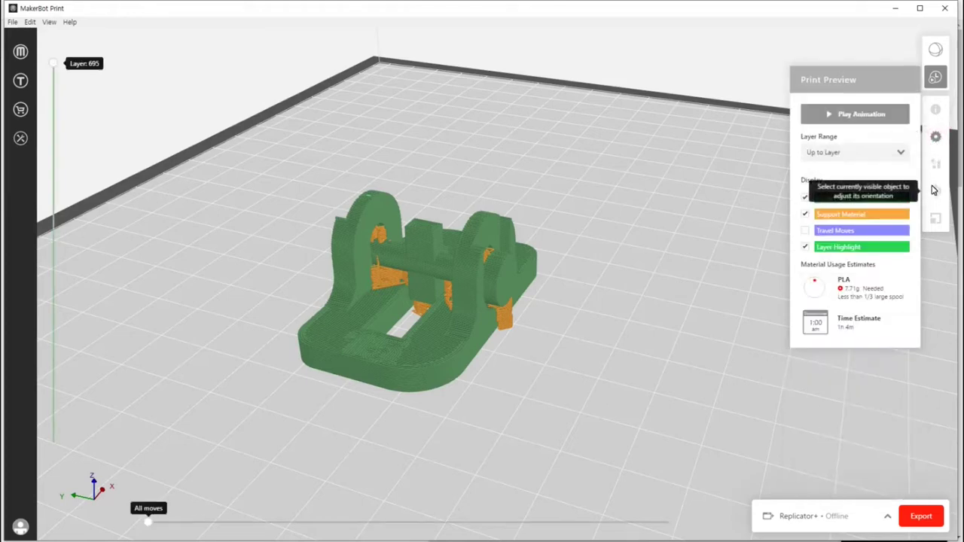
{"action": "left_click", "coordinate": [935, 76]}
{"action": "left_click", "coordinate": [936, 191]}
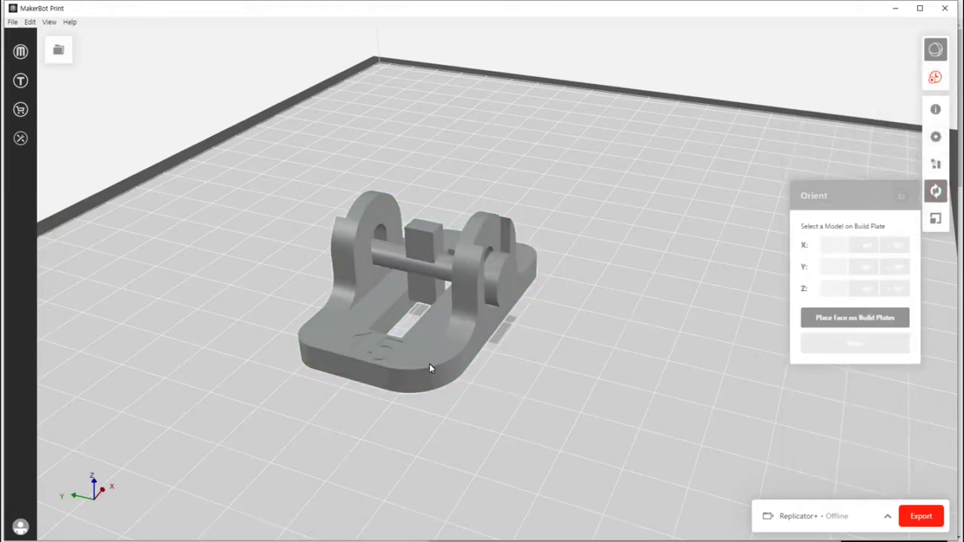
{"action": "left_click", "coordinate": [814, 318]}
{"action": "left_click", "coordinate": [409, 323]}
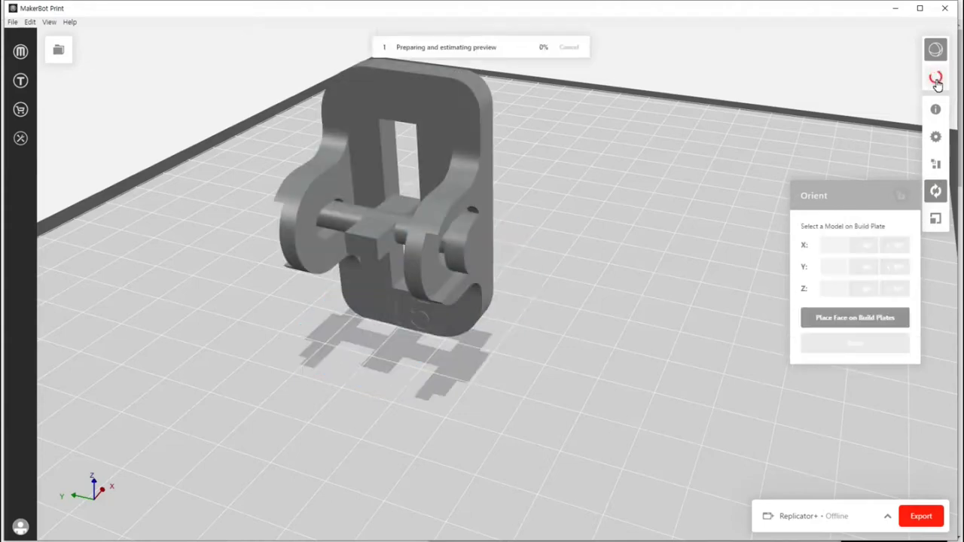
- Preview the upright bracket up to layer 1630 and inspect its support structures
{"action": "right_click_drag", "start_coordinate": [547, 218], "coordinate": [445, 311]}
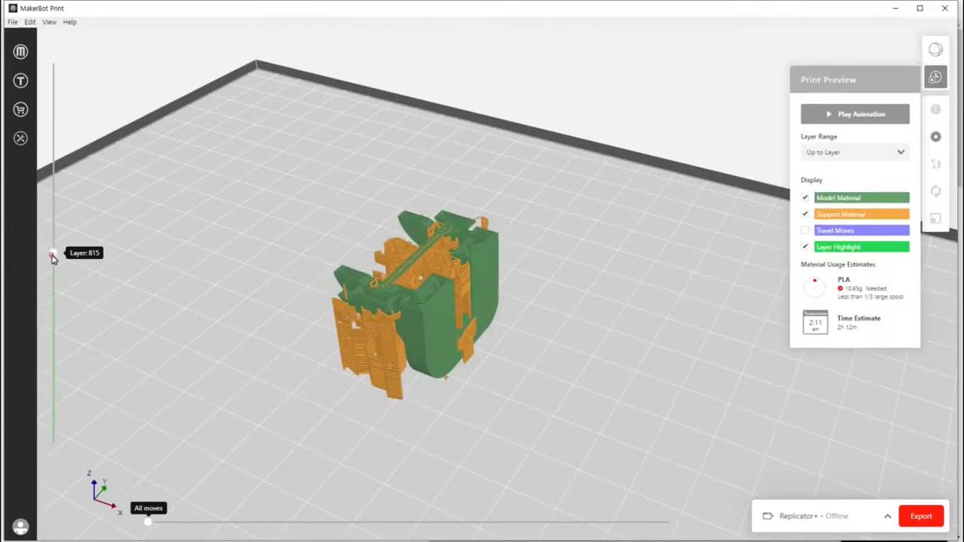
{"action": "left_click_drag", "start_coordinate": [54, 254], "coordinate": [55, 57]}
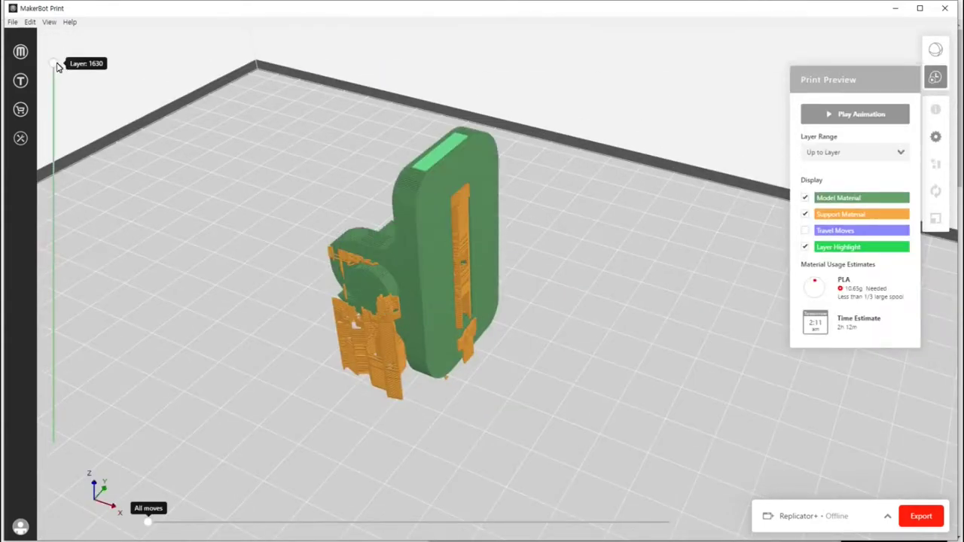
{"action": "right_click_drag", "start_coordinate": [474, 359], "coordinate": [474, 340]}
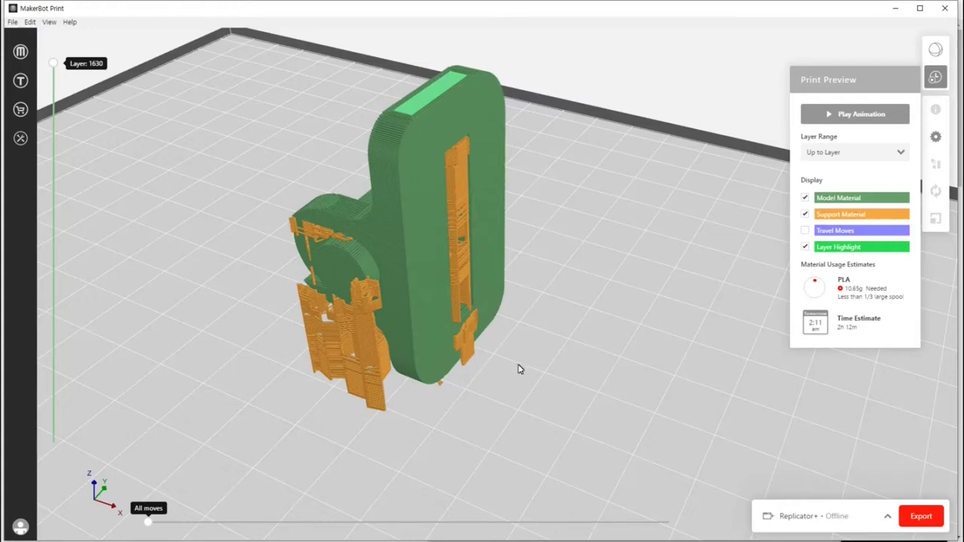
- Set the Support Generation Outset to 0 mm in the Balanced mode's Supports + Bridging settings
{"action": "left_click", "coordinate": [945, 142]}
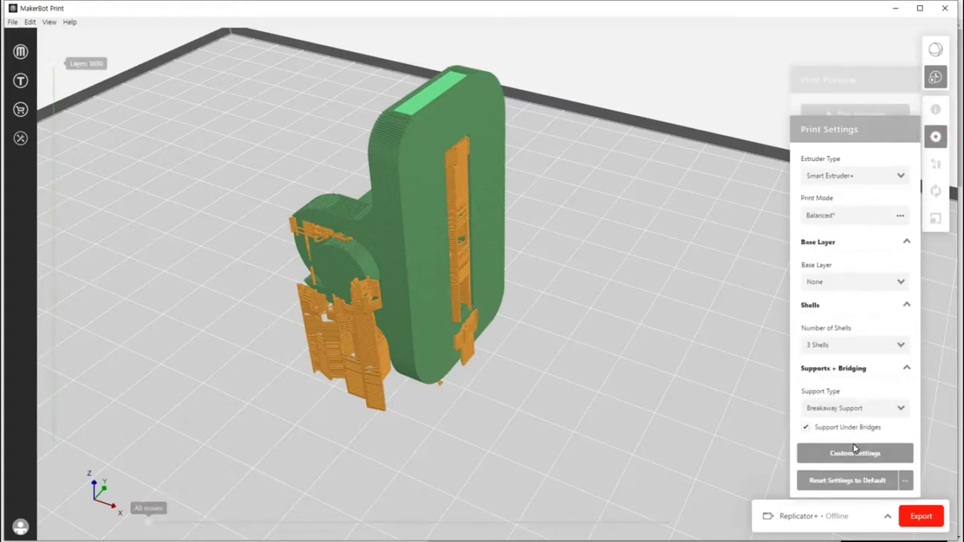
{"action": "left_click", "coordinate": [818, 454]}
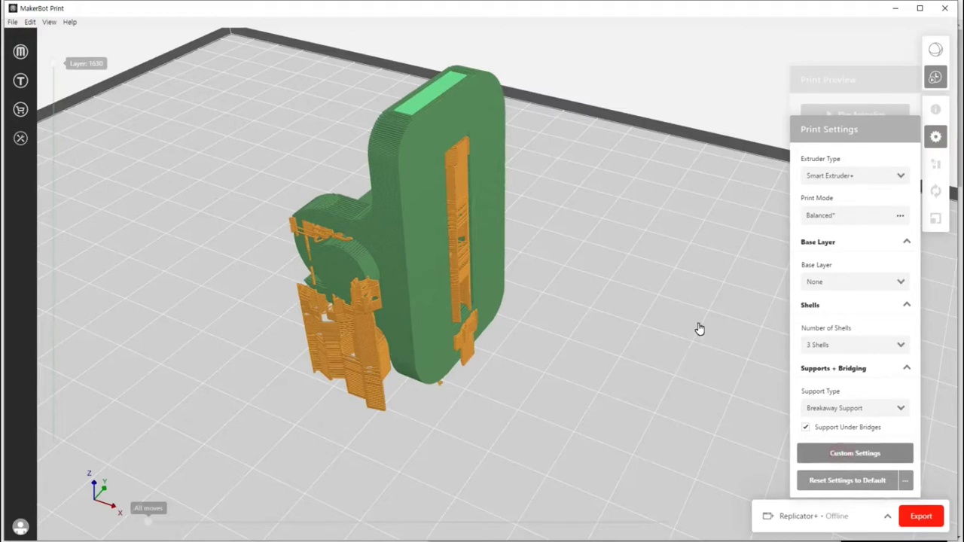
{"action": "left_click", "coordinate": [336, 266]}
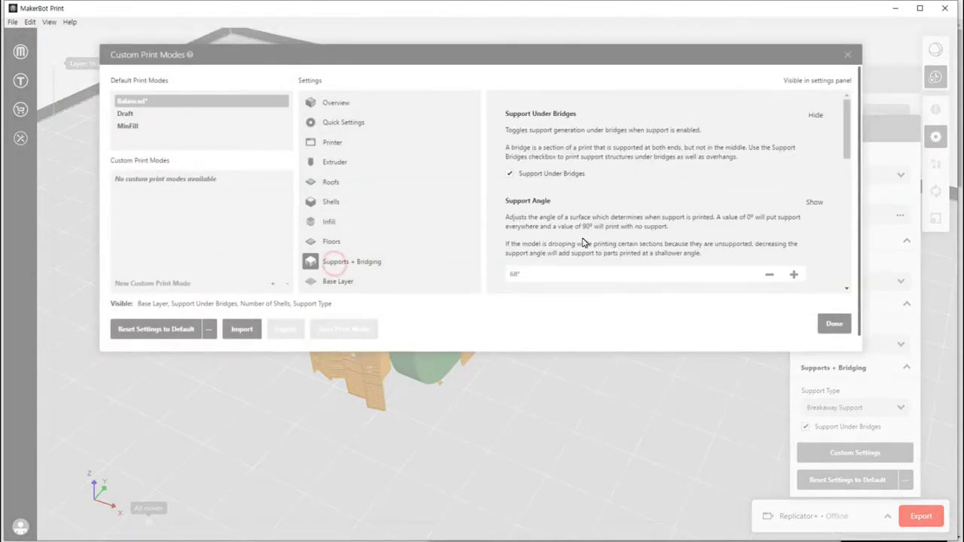
{"action": "scroll", "coordinate": [549, 218], "scroll_direction": "down", "scroll_amount": 5}
{"action": "scroll", "coordinate": [539, 188], "scroll_direction": "up", "scroll_amount": 1}
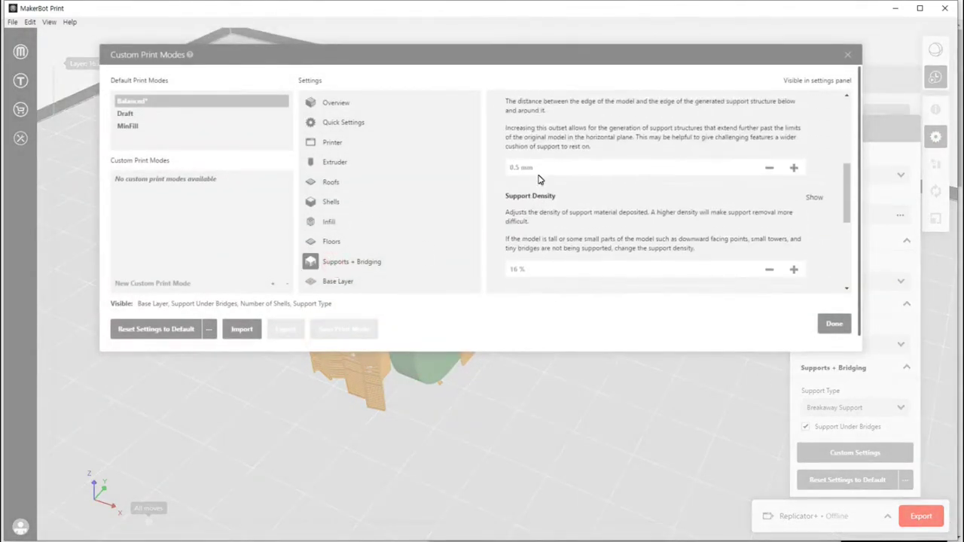
{"action": "scroll", "coordinate": [539, 211], "scroll_direction": "up", "scroll_amount": 2}
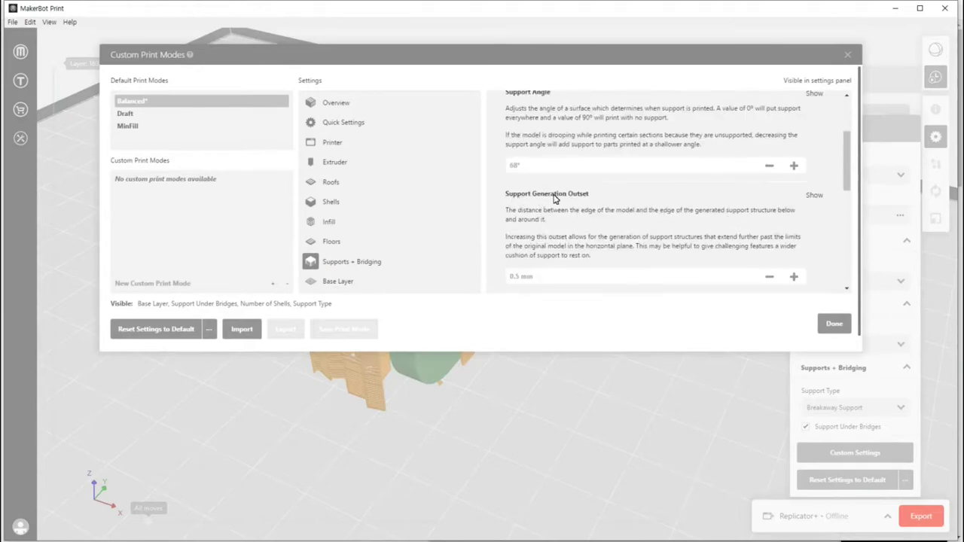
{"action": "left_click", "coordinate": [559, 278]}
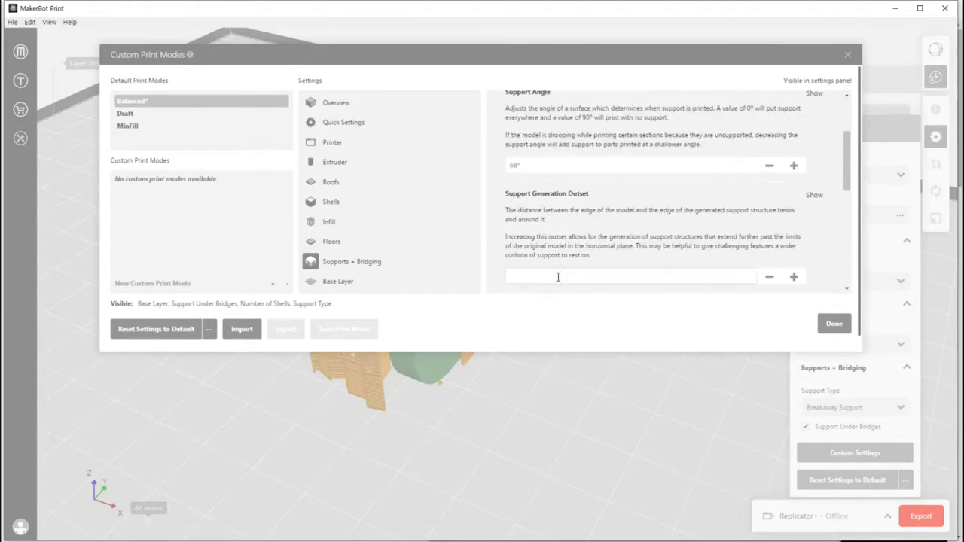
{"action": "type", "text": "0"}
{"action": "key", "text": "Return"}
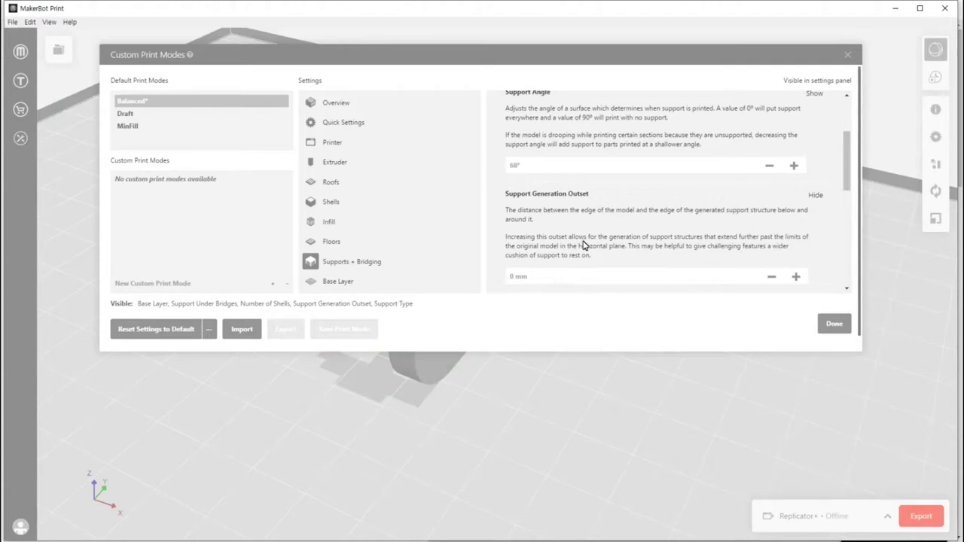
{"action": "scroll", "coordinate": [529, 216], "scroll_direction": "down", "scroll_amount": 2}
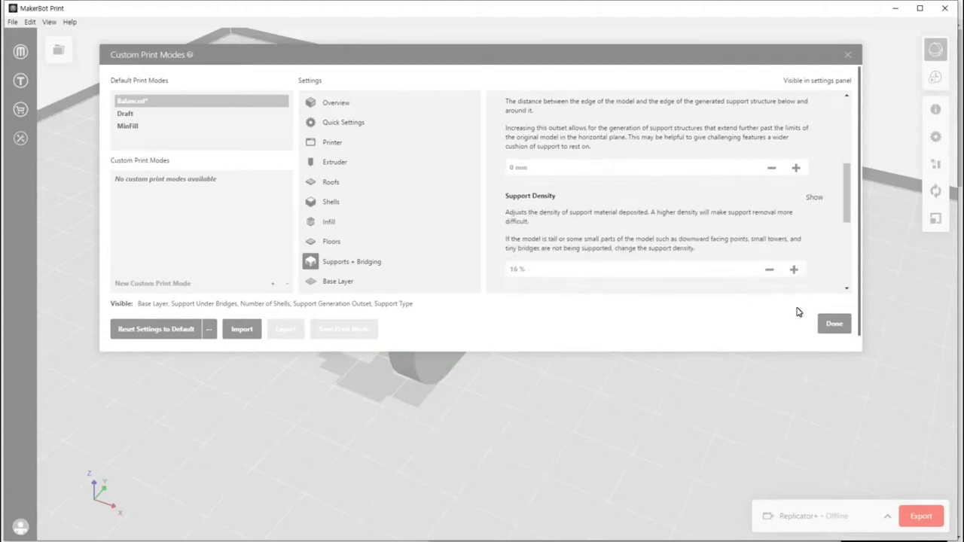
{"action": "left_click", "coordinate": [838, 324]}
- Generate a new print preview using the changed outset and show all layers up to layer 1509
{"action": "left_click", "coordinate": [934, 76]}
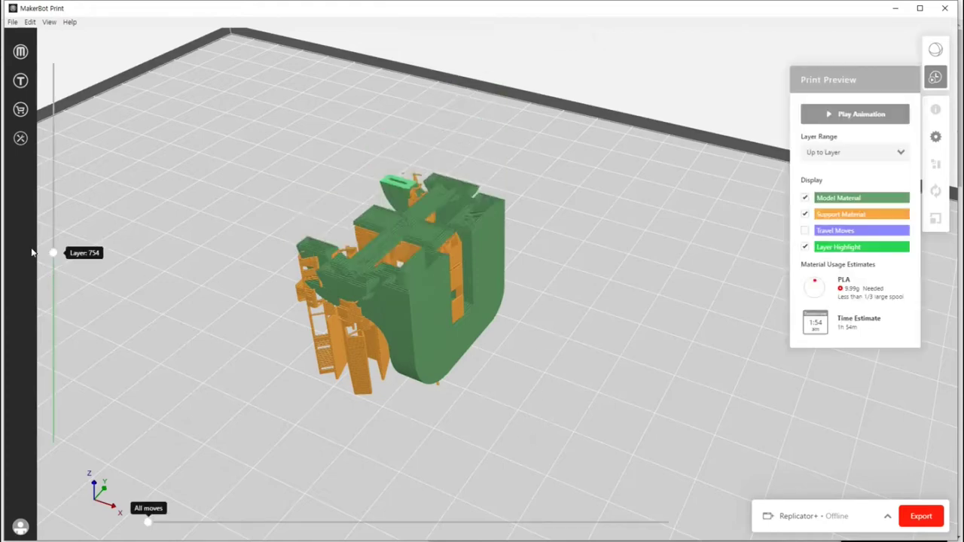
{"action": "left_click_drag", "start_coordinate": [52, 255], "coordinate": [52, 46]}
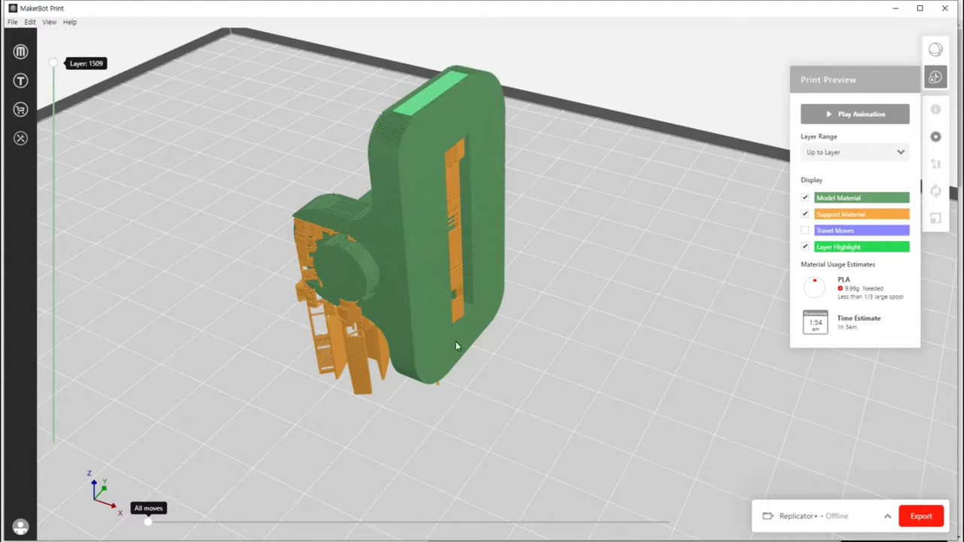
- Lay the bracket flat on its base, generate a new print preview and show all layers up to layer 546
{"action": "left_click_drag", "start_coordinate": [485, 349], "coordinate": [453, 350]}
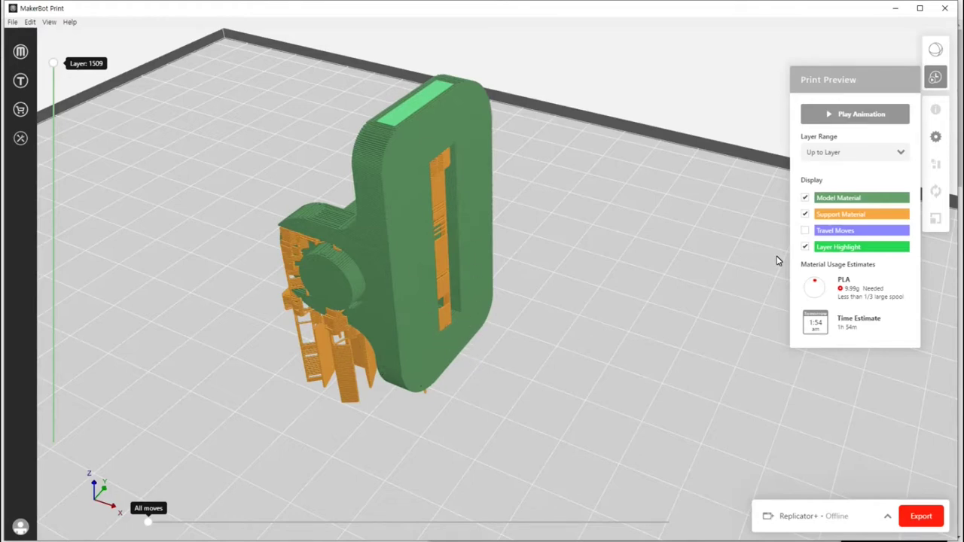
{"action": "left_click", "coordinate": [934, 51]}
{"action": "left_click", "coordinate": [936, 190]}
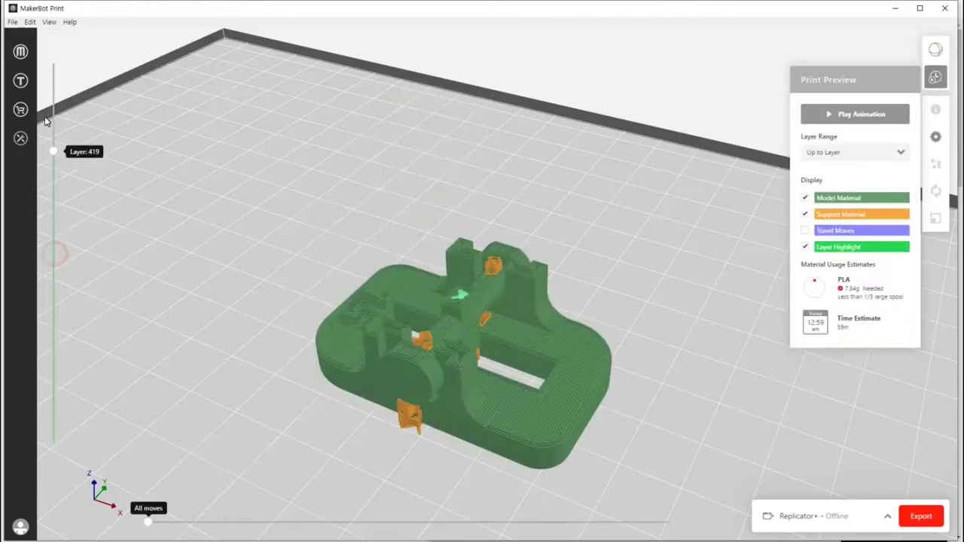
{"action": "left_click_drag", "start_coordinate": [50, 118], "coordinate": [75, 80]}
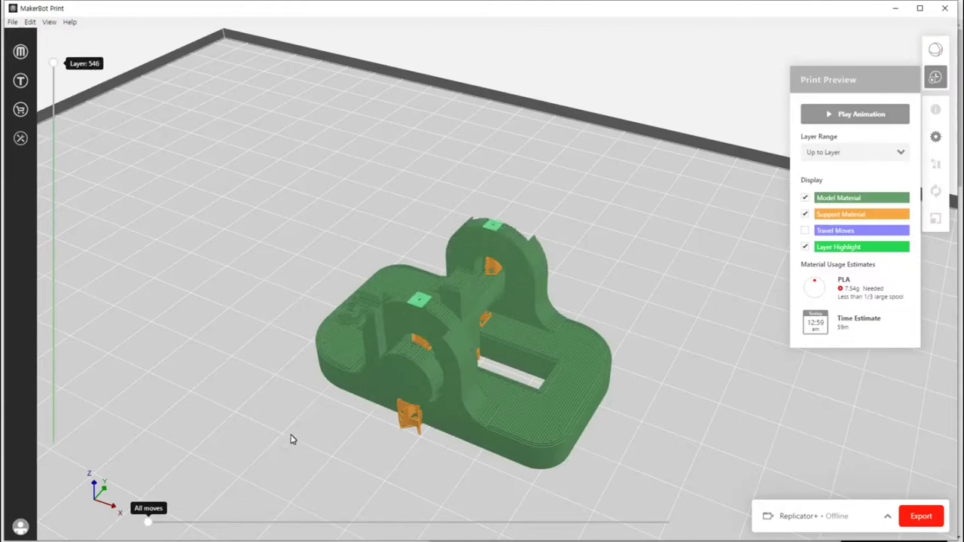
- Examine the support structures beneath the pin and inside the bracket's holes from below and from several sides
{"action": "right_click_drag", "start_coordinate": [414, 405], "coordinate": [520, 371]}
{"action": "right_click_drag", "start_coordinate": [511, 330], "coordinate": [537, 322]}
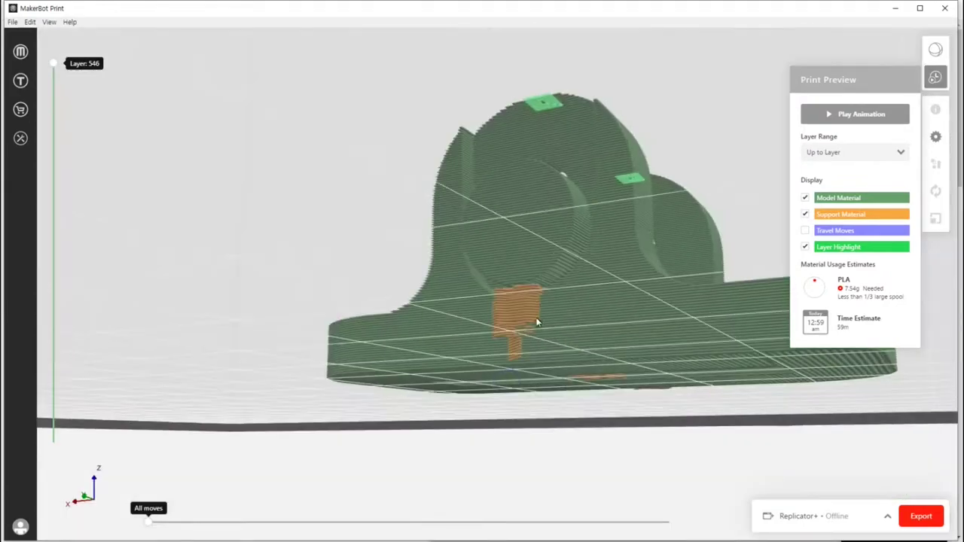
{"action": "scroll", "coordinate": [520, 317], "scroll_direction": "up", "scroll_amount": 5}
{"action": "right_click_drag", "start_coordinate": [550, 241], "coordinate": [517, 286]}
{"action": "right_click_drag", "start_coordinate": [492, 319], "coordinate": [467, 318]}
{"action": "right_click_drag", "start_coordinate": [622, 387], "coordinate": [427, 401]}
{"action": "scroll", "coordinate": [372, 388], "scroll_direction": "down", "scroll_amount": 5}
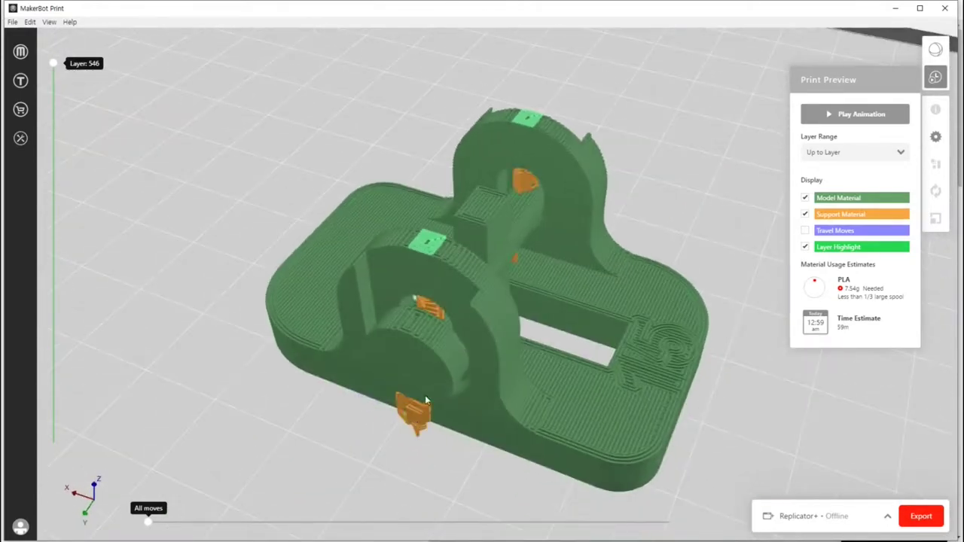
{"action": "right_click_drag", "start_coordinate": [511, 387], "coordinate": [520, 331]}
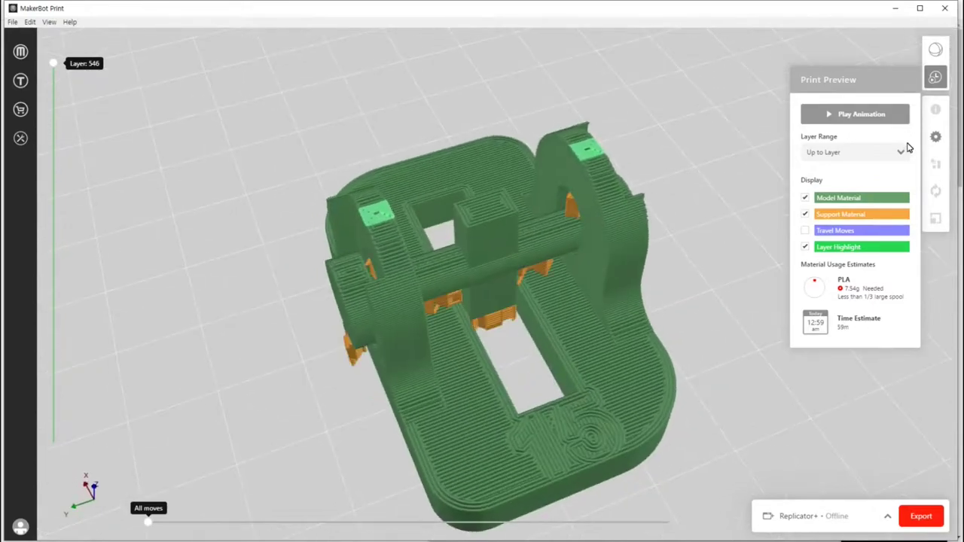
- Set the Support Density to 20 % in the Balanced mode's Supports + Bridging settings
{"action": "left_click", "coordinate": [935, 136]}
{"action": "left_click", "coordinate": [848, 453]}
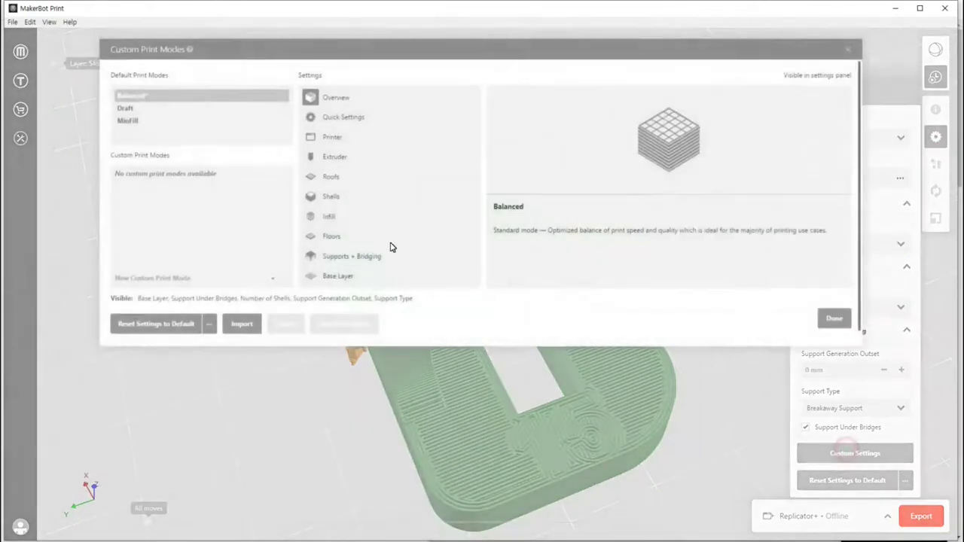
{"action": "left_click", "coordinate": [351, 263]}
{"action": "scroll", "coordinate": [602, 241], "scroll_direction": "down", "scroll_amount": 5}
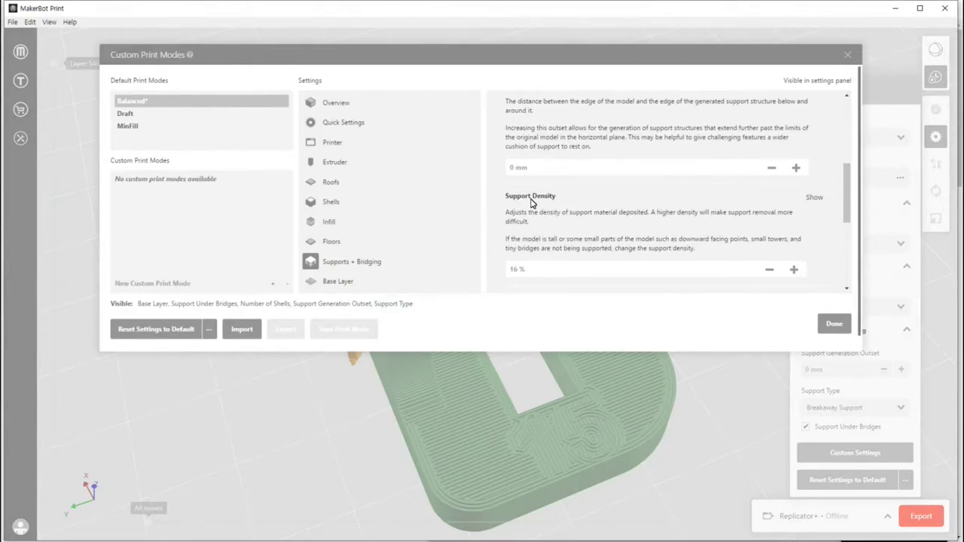
{"action": "scroll", "coordinate": [549, 204], "scroll_direction": "down", "scroll_amount": 6}
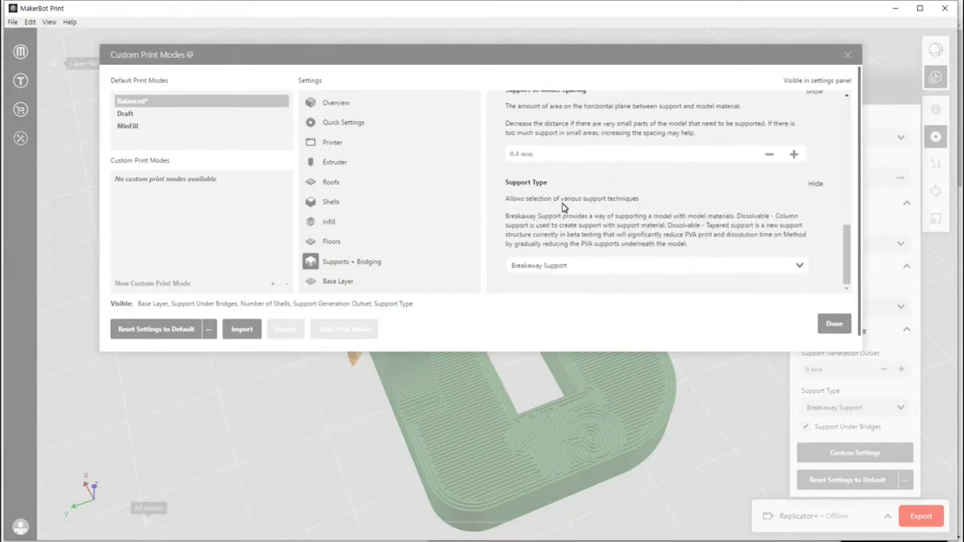
{"action": "scroll", "coordinate": [538, 184], "scroll_direction": "up", "scroll_amount": 5}
{"action": "left_click", "coordinate": [517, 225]}
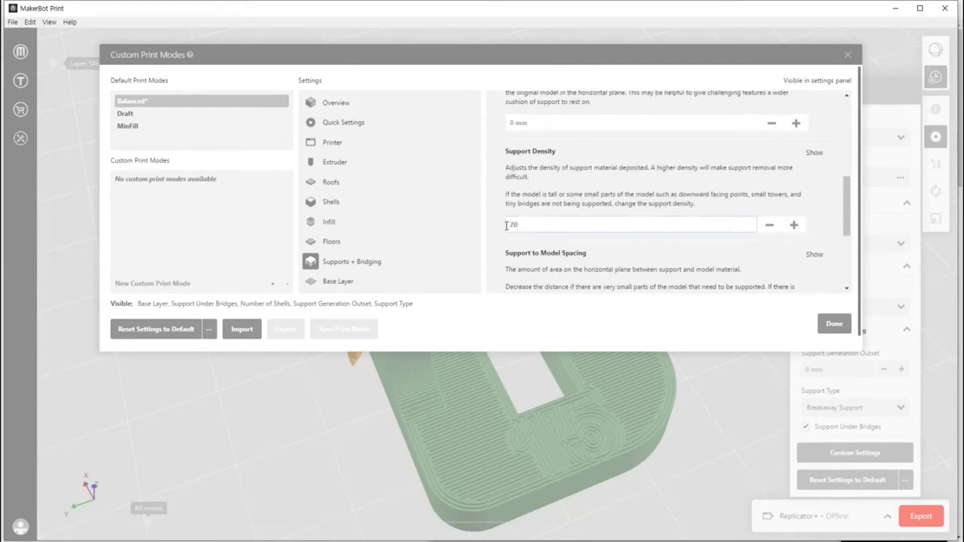
{"action": "type", "text": "20"}
{"action": "key", "text": "Return"}
{"action": "left_click", "coordinate": [832, 325]}
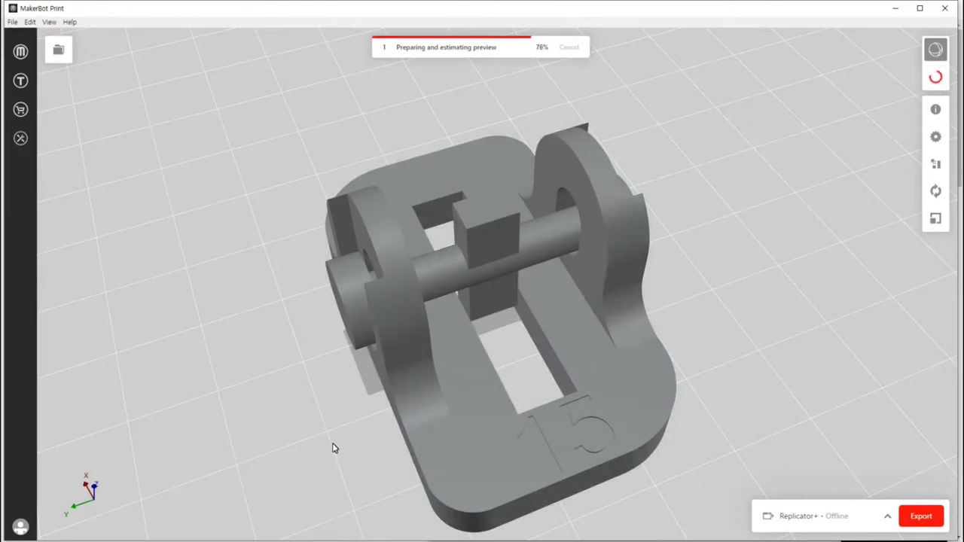
- Generate a print preview with the changed support density and inspect the bracket's supports up to layer 549
{"action": "right_click_drag", "start_coordinate": [334, 446], "coordinate": [399, 472]}
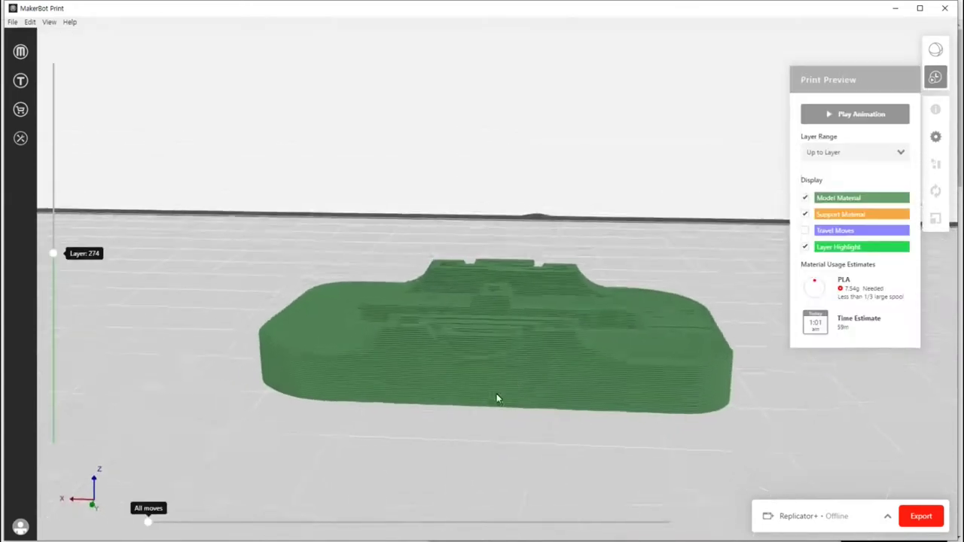
{"action": "right_click_drag", "start_coordinate": [497, 394], "coordinate": [470, 415]}
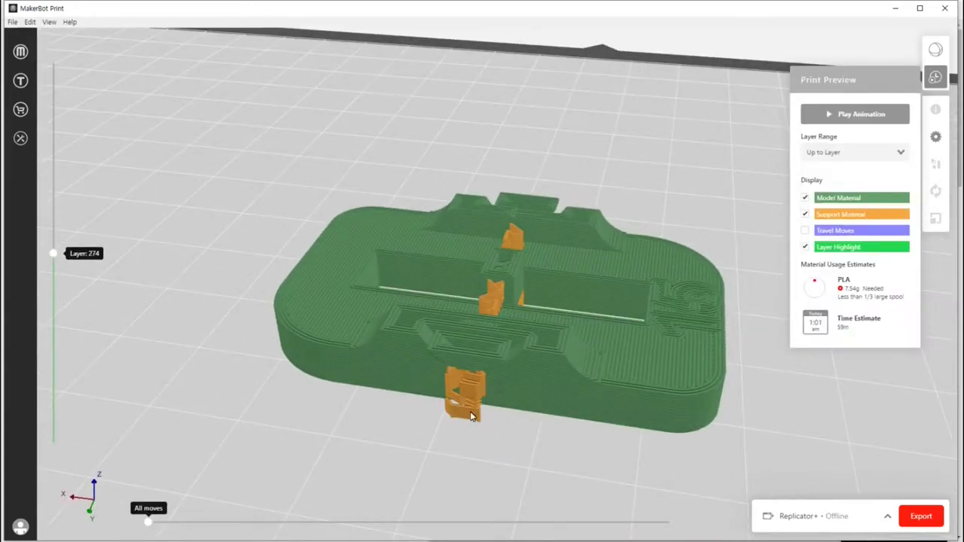
{"action": "right_click_drag", "start_coordinate": [470, 415], "coordinate": [453, 387]}
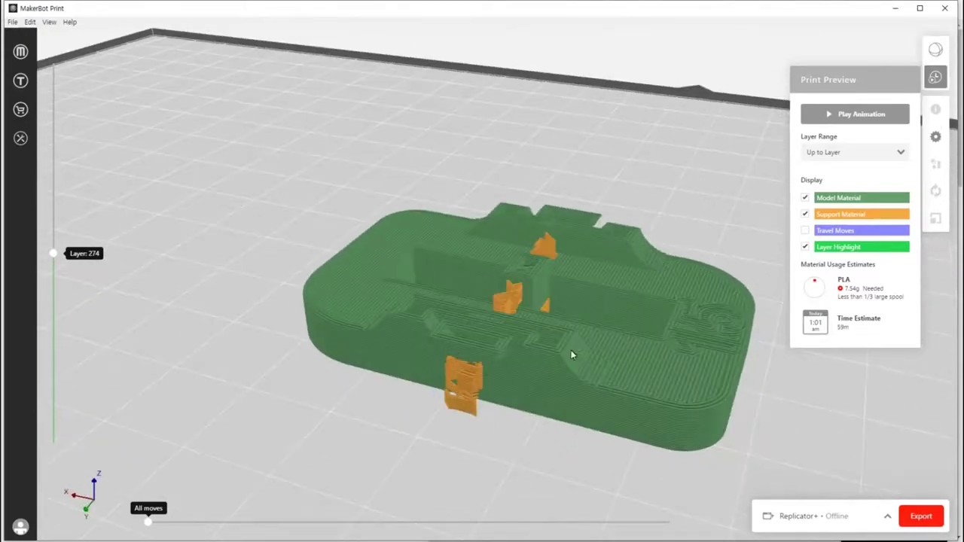
{"action": "right_click_drag", "start_coordinate": [571, 355], "coordinate": [400, 357]}
{"action": "left_click_drag", "start_coordinate": [53, 258], "coordinate": [47, 25]}
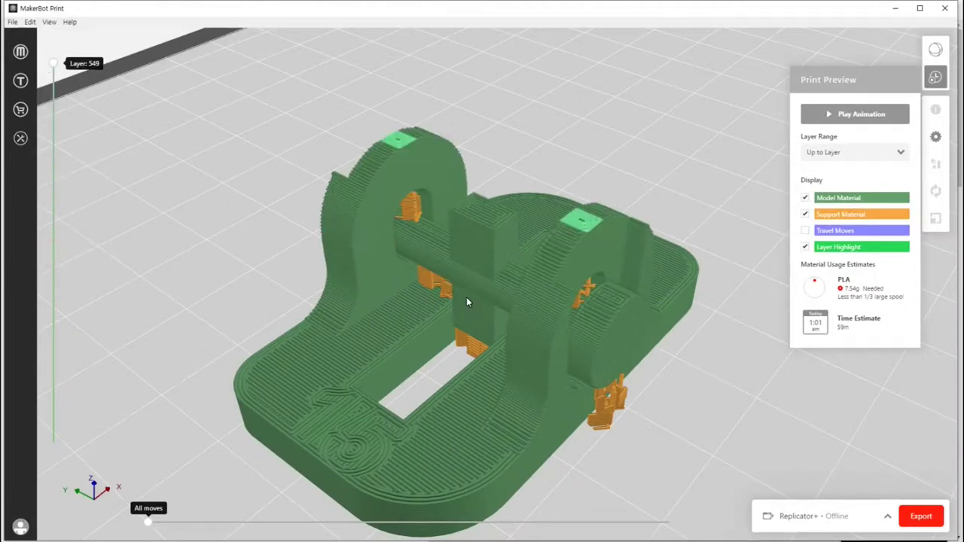
{"action": "scroll", "coordinate": [466, 302], "scroll_direction": "down", "scroll_amount": 2}
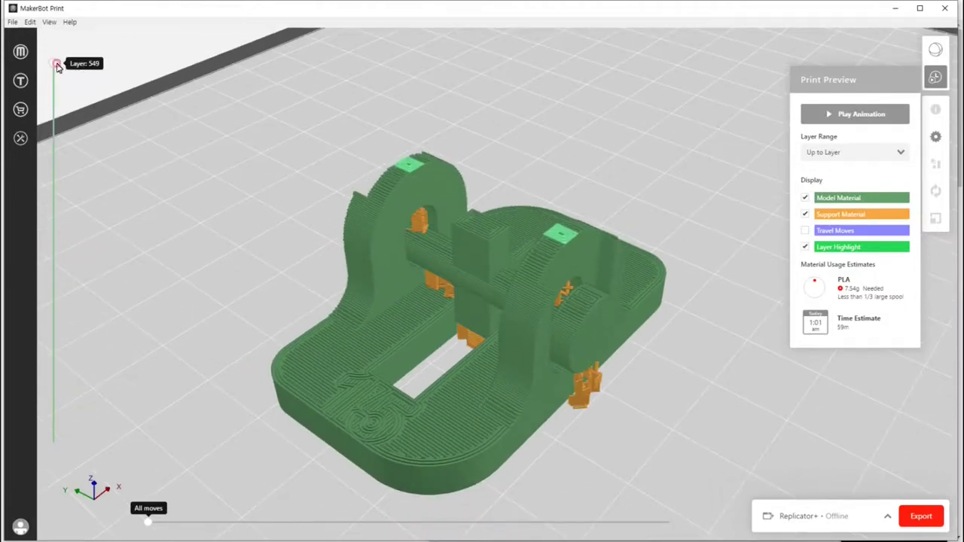
{"action": "mouse_move", "coordinate": [58, 67]}
{"action": "left_mouse_down"}
{"action": "mouse_move", "coordinate": [52, 443]}
{"action": "mouse_move", "coordinate": [53, 64]}
{"action": "left_mouse_up"}
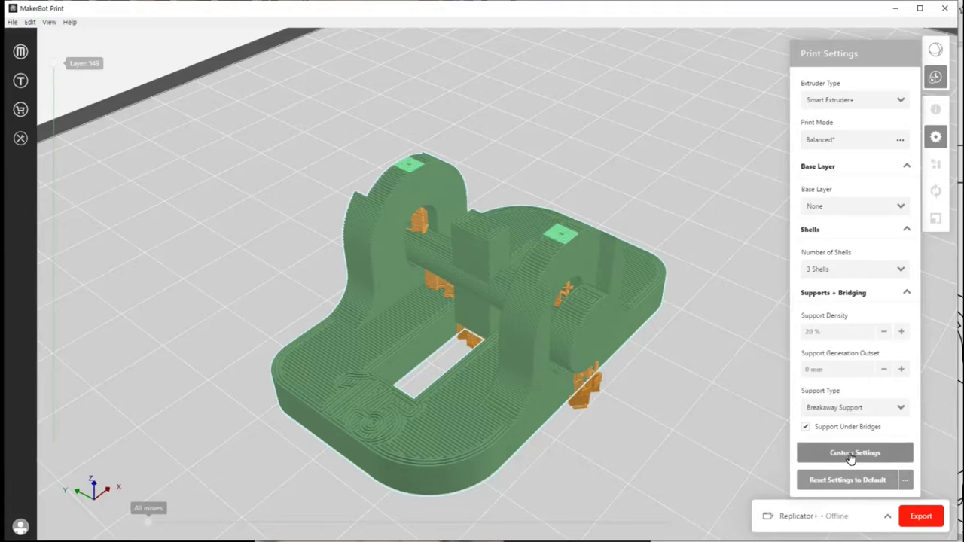
{"action": "left_click", "coordinate": [936, 79]}
{"action": "left_click", "coordinate": [935, 79]}
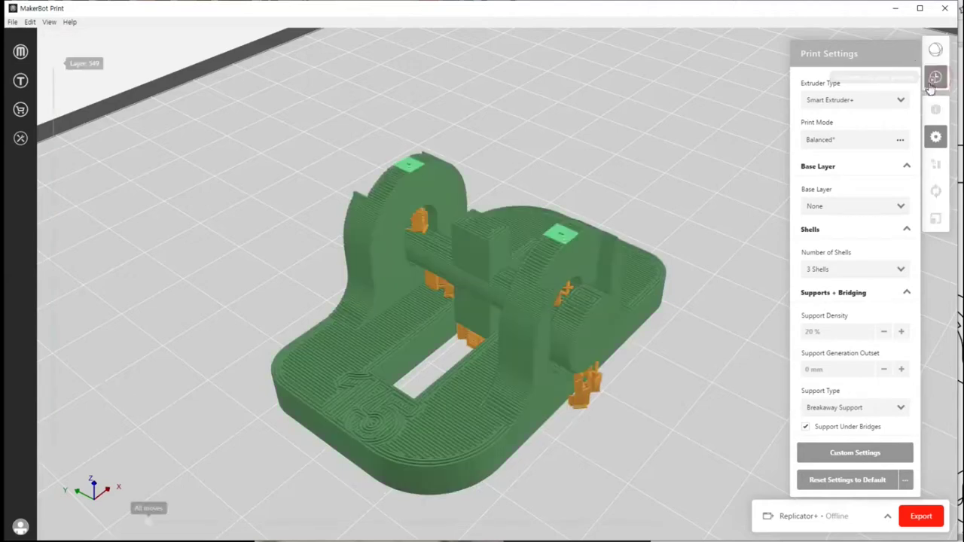
{"action": "left_click", "coordinate": [936, 136]}
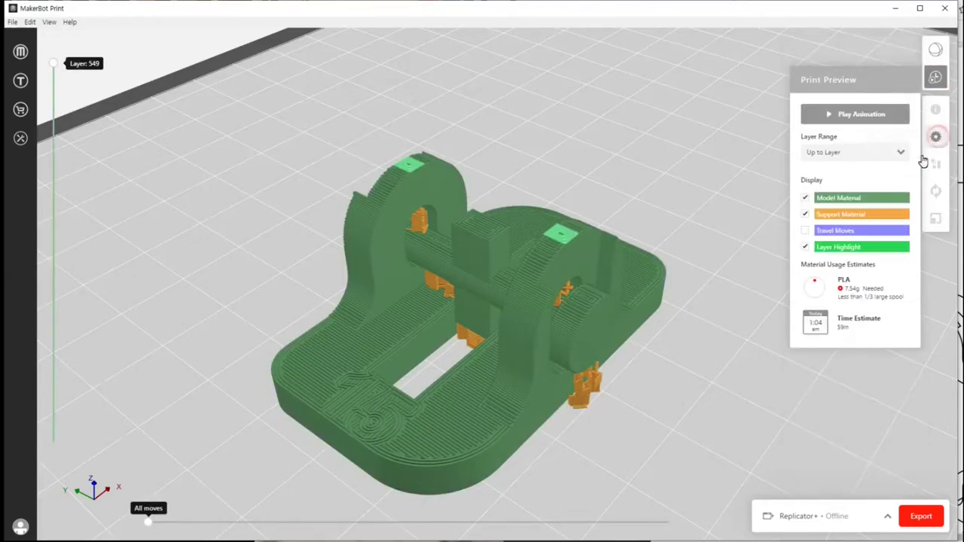
- Review the Balanced mode's custom settings for travel speed, extruder retraction and temperature, and infill print speeds
{"action": "left_click", "coordinate": [934, 138]}
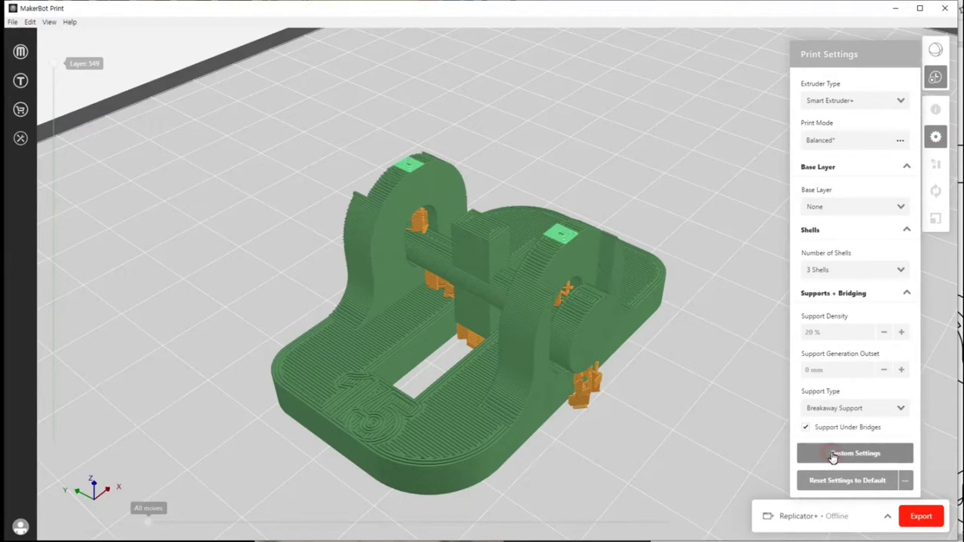
{"action": "left_click", "coordinate": [833, 455]}
{"action": "left_click", "coordinate": [328, 142]}
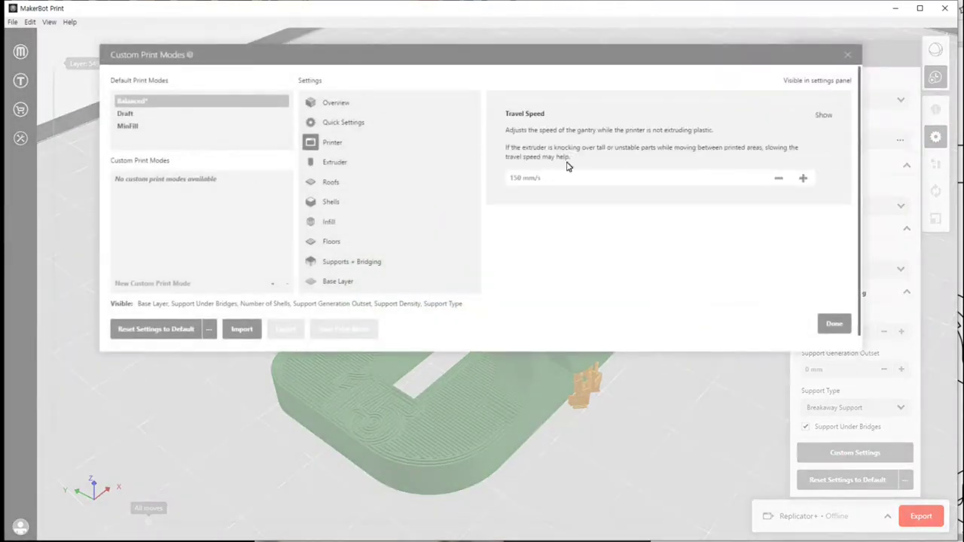
{"action": "left_click", "coordinate": [337, 164]}
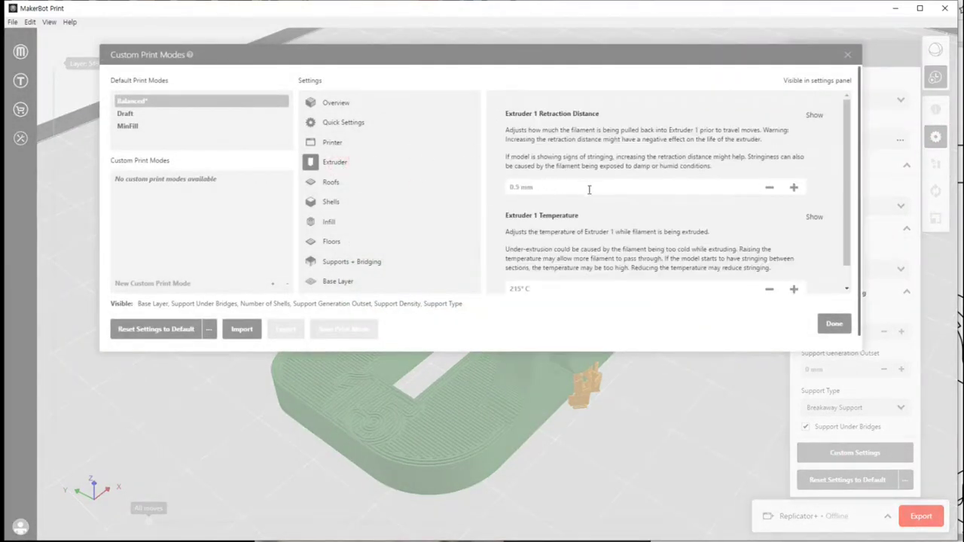
{"action": "scroll", "coordinate": [407, 215], "scroll_direction": "down", "scroll_amount": 2}
{"action": "left_click", "coordinate": [325, 211]}
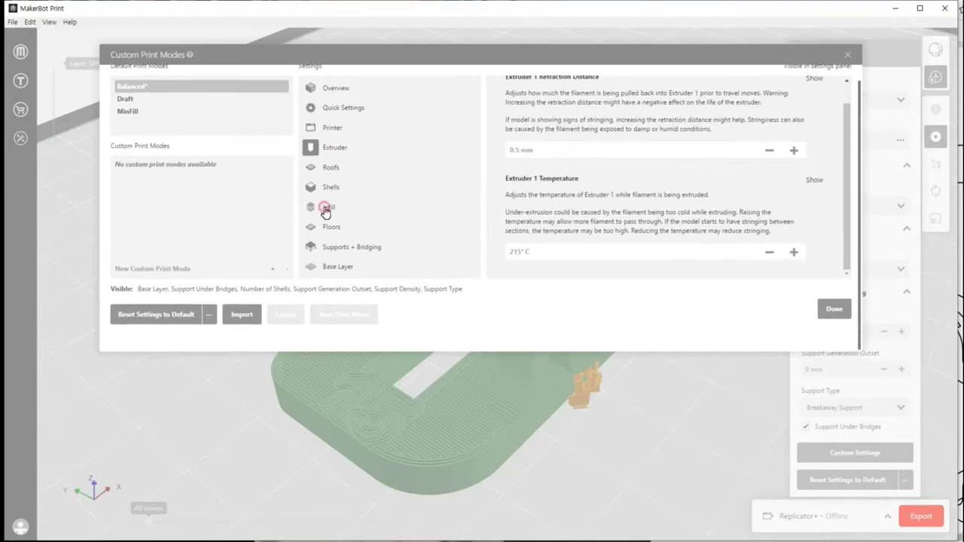
{"action": "scroll", "coordinate": [499, 148], "scroll_direction": "up", "scroll_amount": 1}
{"action": "scroll", "coordinate": [594, 198], "scroll_direction": "down", "scroll_amount": 2}
{"action": "scroll", "coordinate": [576, 175], "scroll_direction": "up", "scroll_amount": 2}
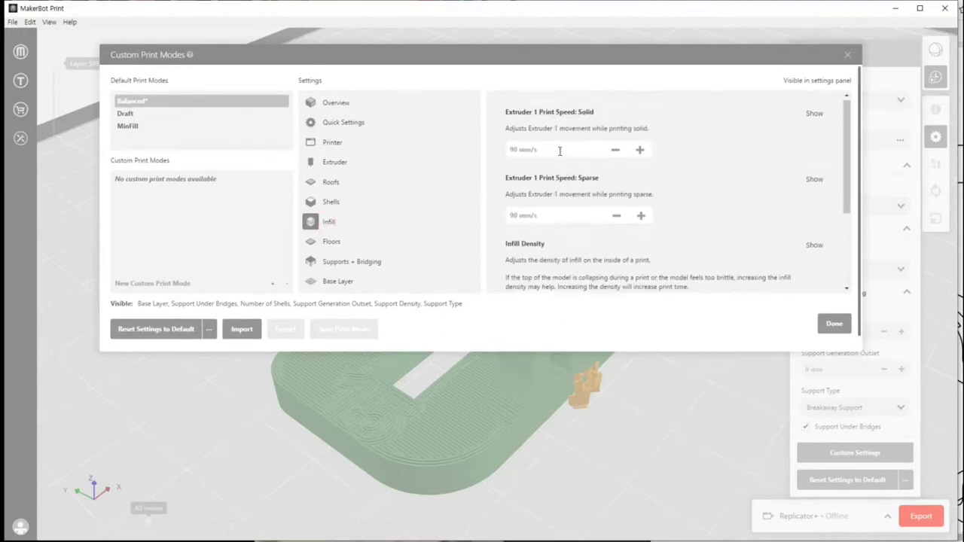
{"action": "scroll", "coordinate": [556, 149], "scroll_direction": "down", "scroll_amount": 1}
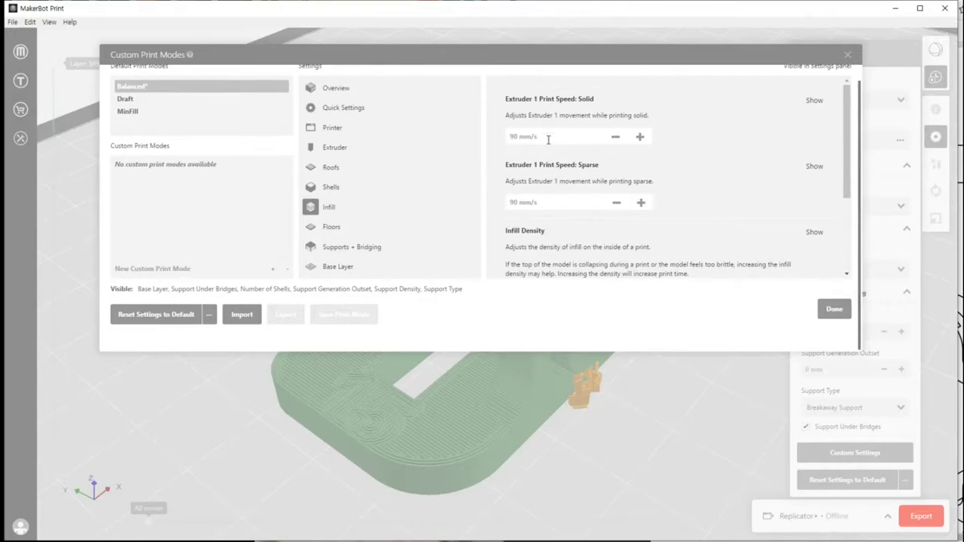